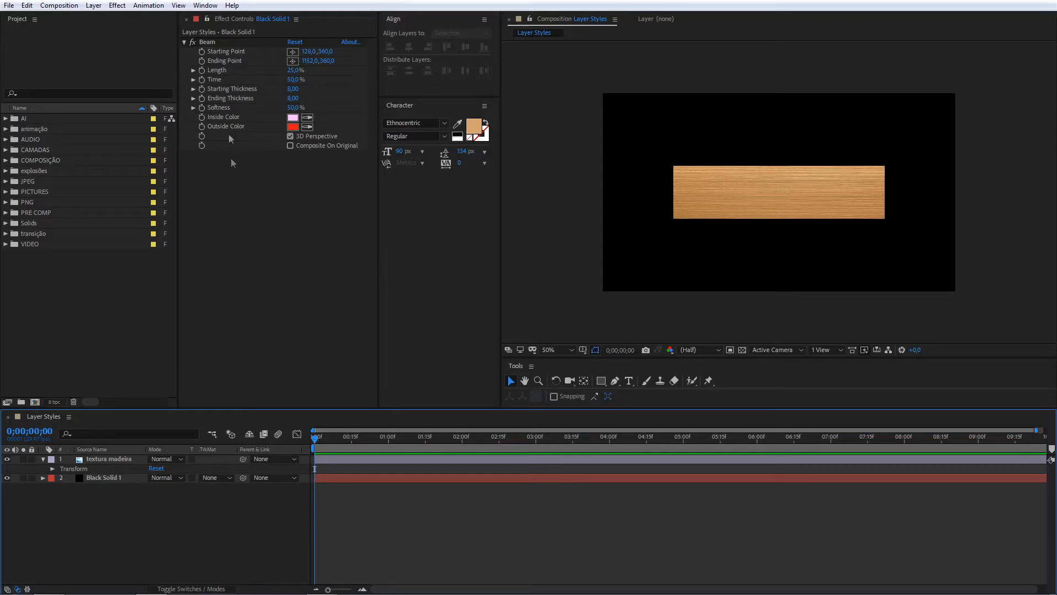
# Delete the Beam effect from the Black Solid 1 layer
pyautogui.click(209, 44)
pyautogui.press('Delete')
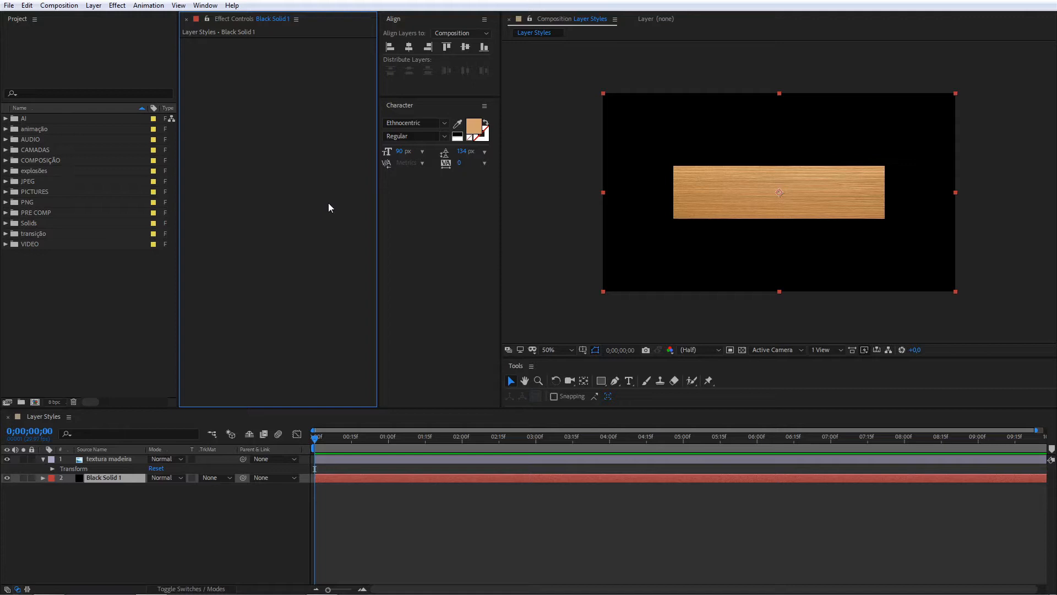
pyautogui.hotkey('ctrl', '2')
pyautogui.moveTo(100, 11); pyautogui.dragTo(165, 144)
pyautogui.press('Escape')
pyautogui.rightClick(113, 476)
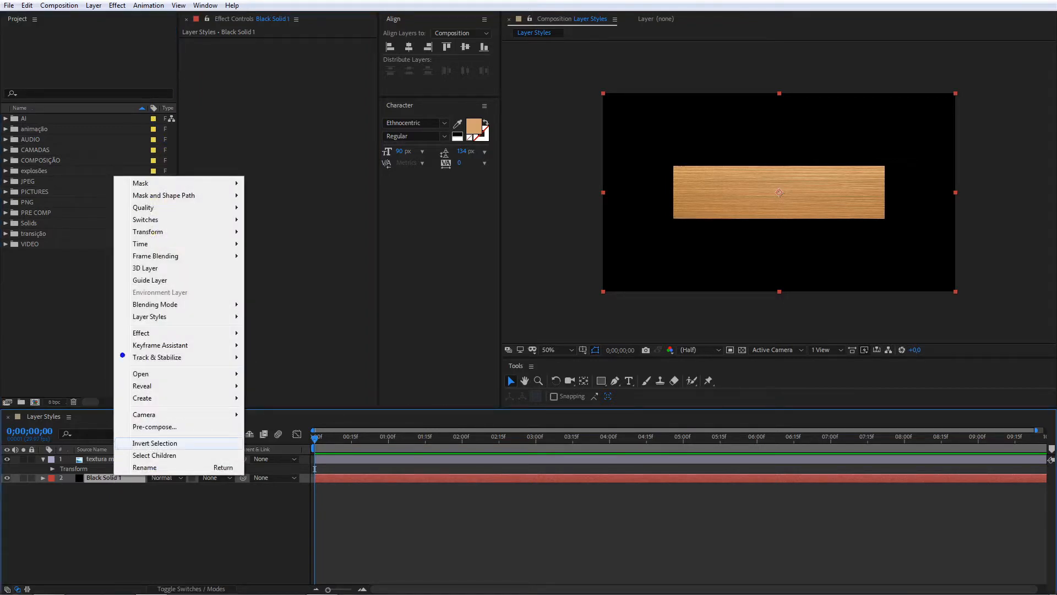
pyautogui.moveTo(120, 304)
pyautogui.mouseDown()
pyautogui.moveTo(188, 329)
pyautogui.moveTo(124, 347)
pyautogui.mouseUp()
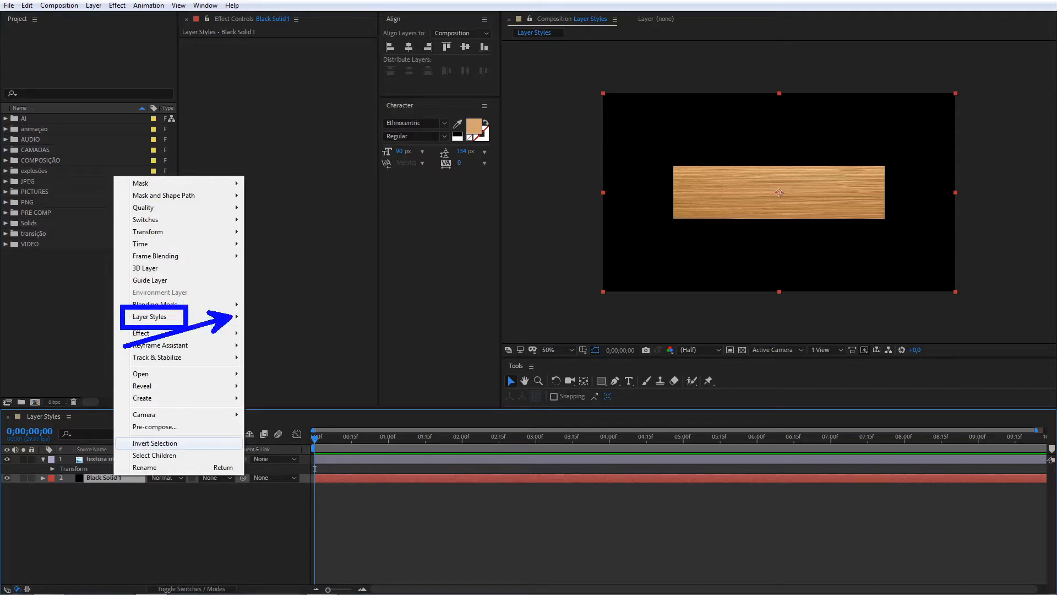
pyautogui.press('Escape')
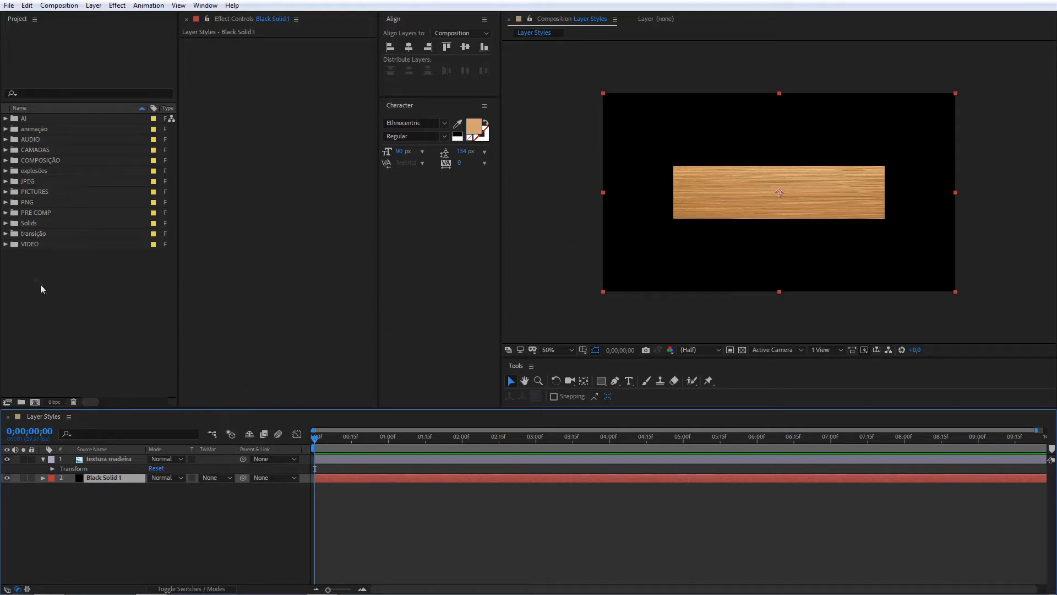
# Add White Solid 1 from the Solids folder directly beneath the textura madeira layer and hide the Black Solid 1 layer
pyautogui.click(6, 223)
pyautogui.scroll(-4, 12, 227)
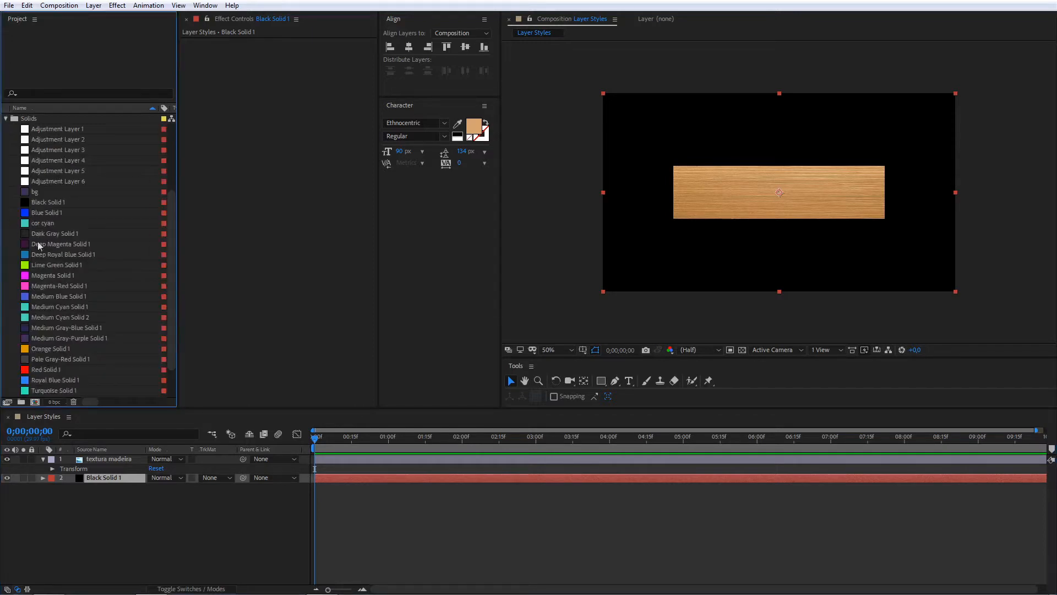
pyautogui.scroll(-3, 71, 266)
pyautogui.moveTo(57, 360); pyautogui.dragTo(57, 472)
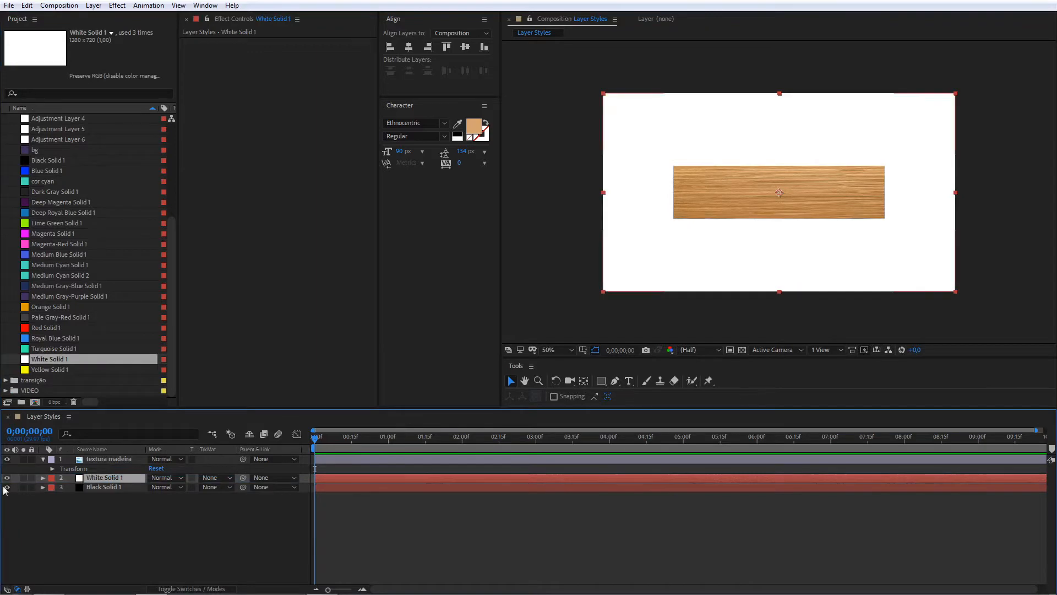
pyautogui.press('.')
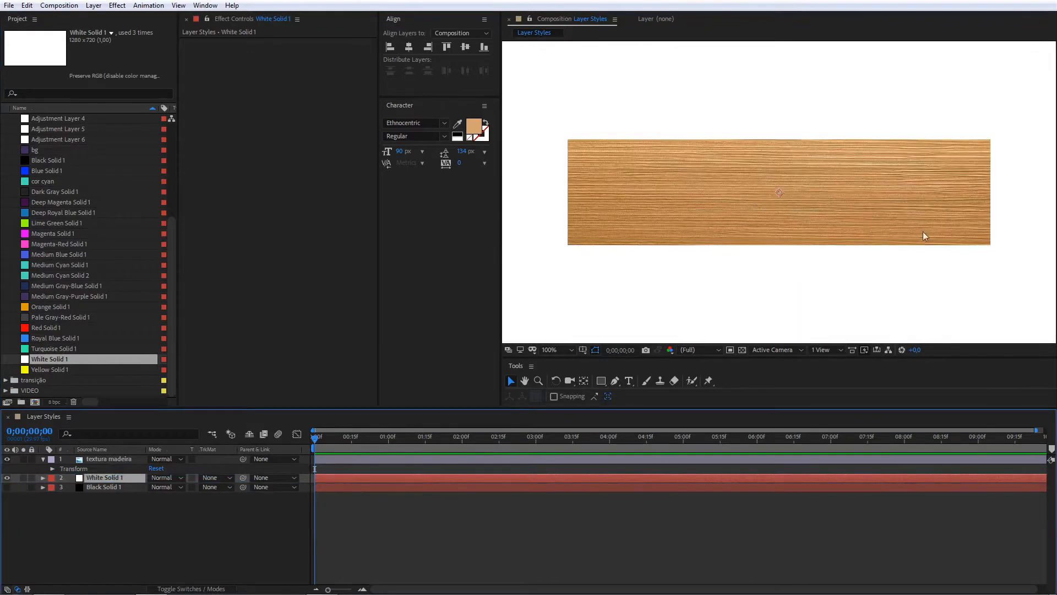
pyautogui.press('space')
pyautogui.moveTo(881, 244); pyautogui.dragTo(665, 247)
pyautogui.moveTo(782, 235); pyautogui.dragTo(742, 239)
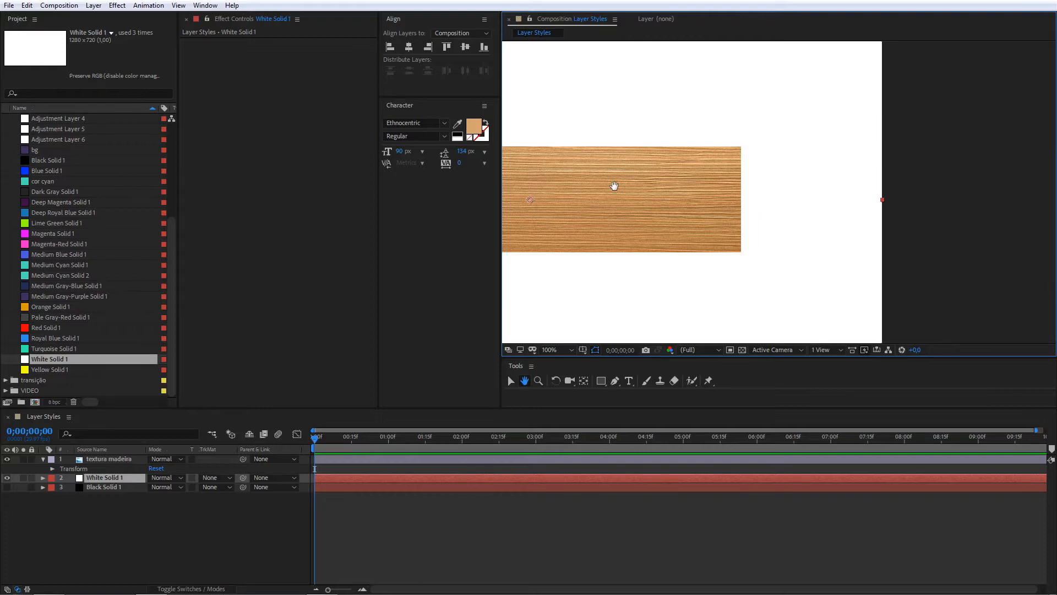
pyautogui.click(108, 462)
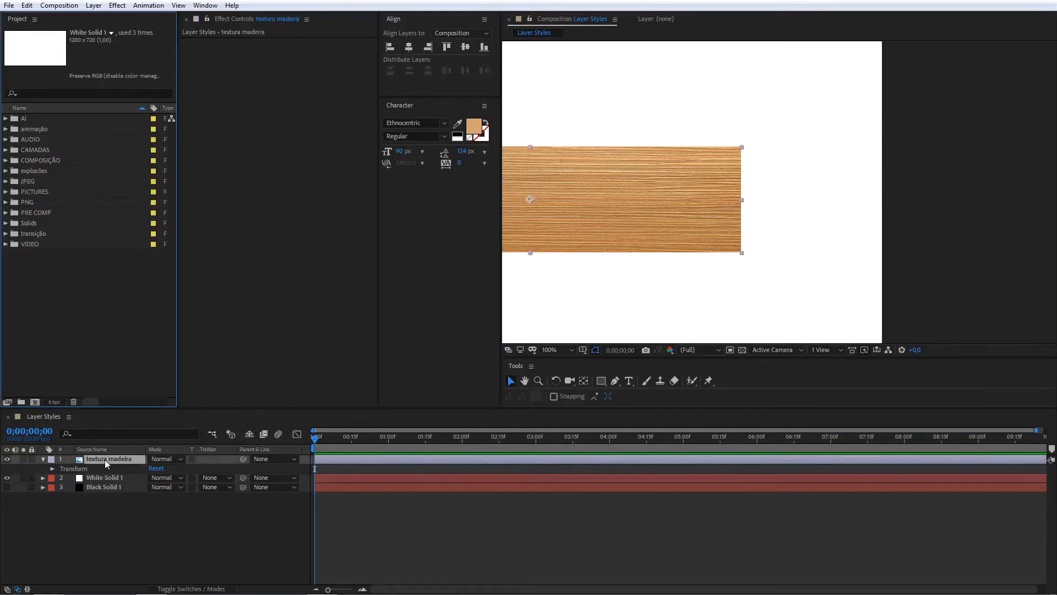
pyautogui.rightClick(101, 458)
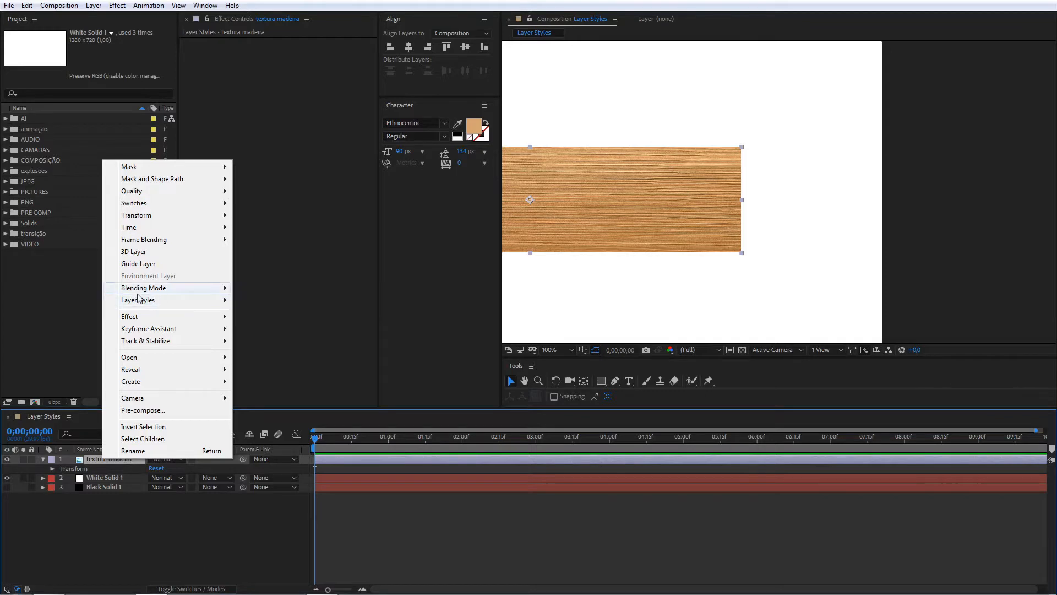
pyautogui.moveTo(134, 302)
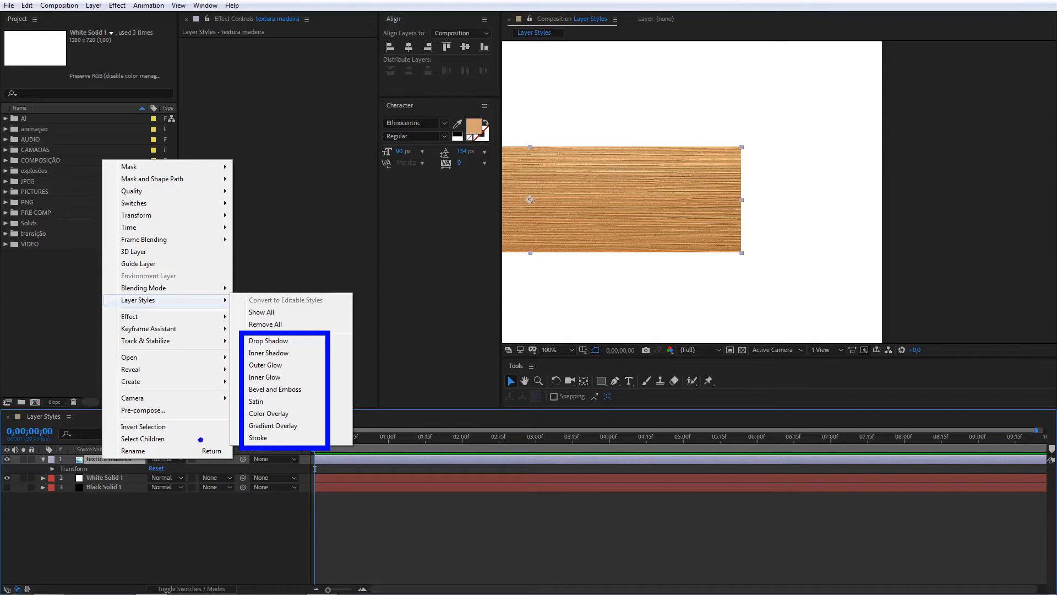
pyautogui.press('Escape')
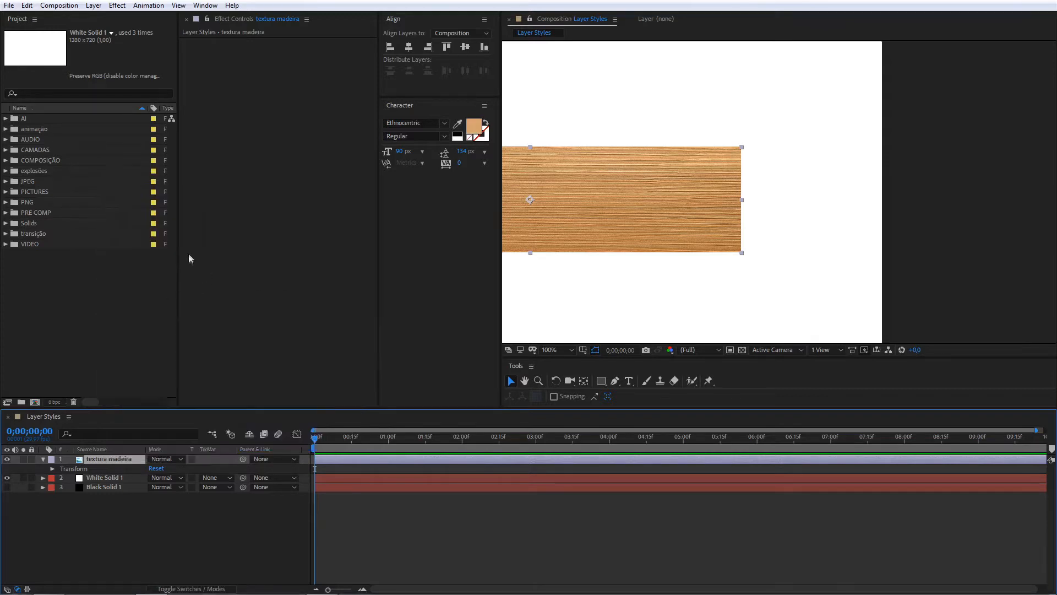
pyautogui.click(150, 520)
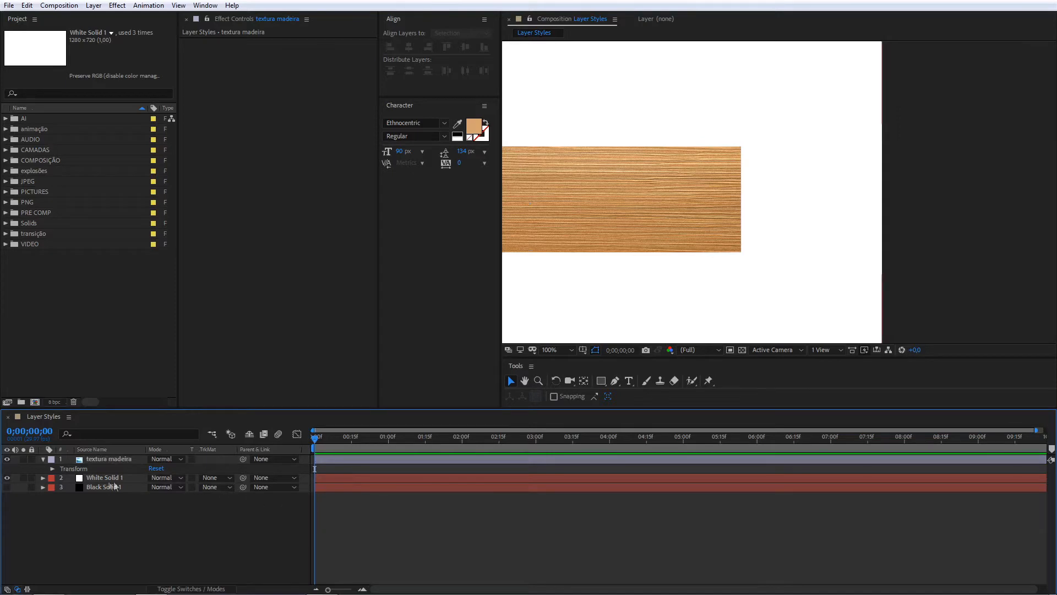
# Try the Perspective Drop Shadow effect on textura madeira with direction 154°, distance 112 and softness 83, and remove the effect
pyautogui.click(102, 459)
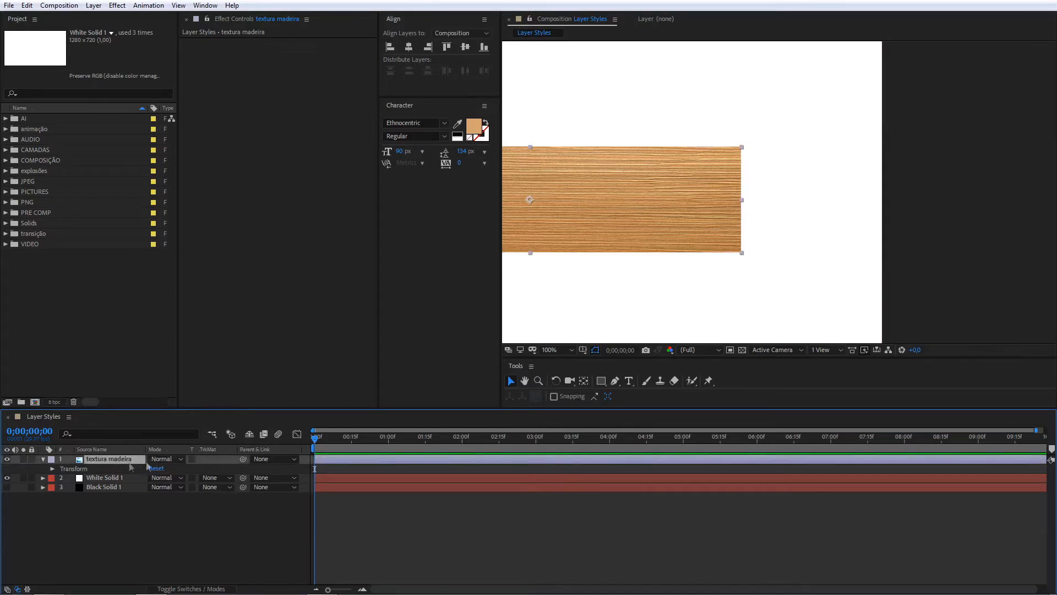
pyautogui.click(118, 6)
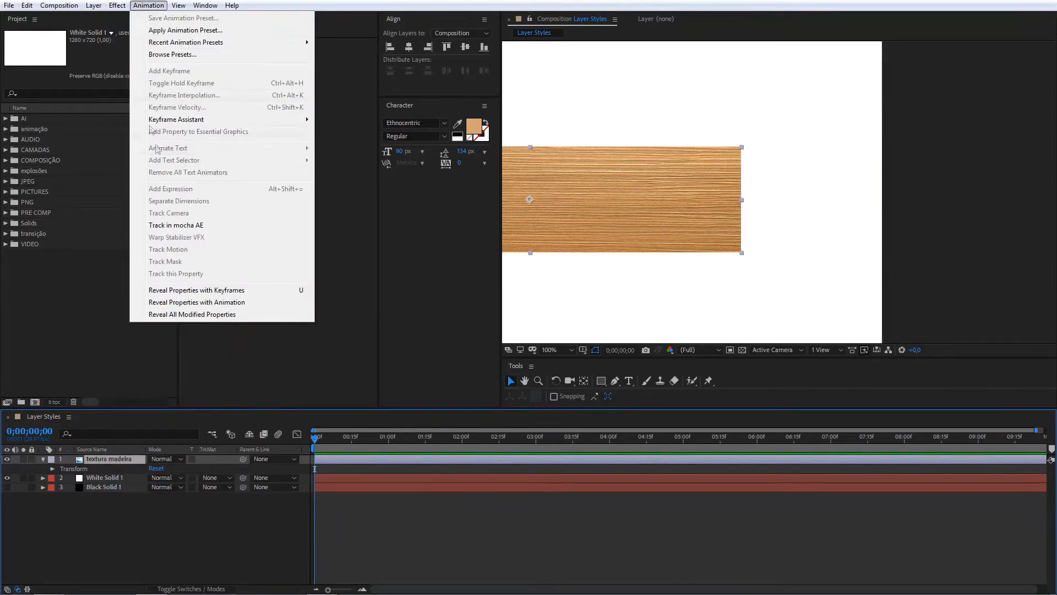
pyautogui.moveTo(150, 234)
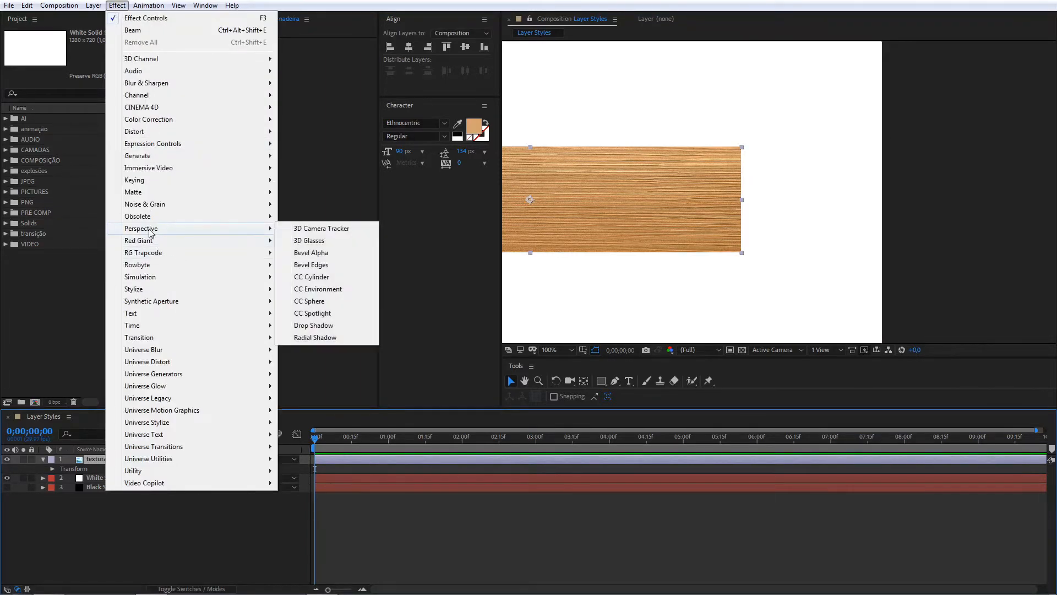
pyautogui.click(306, 327)
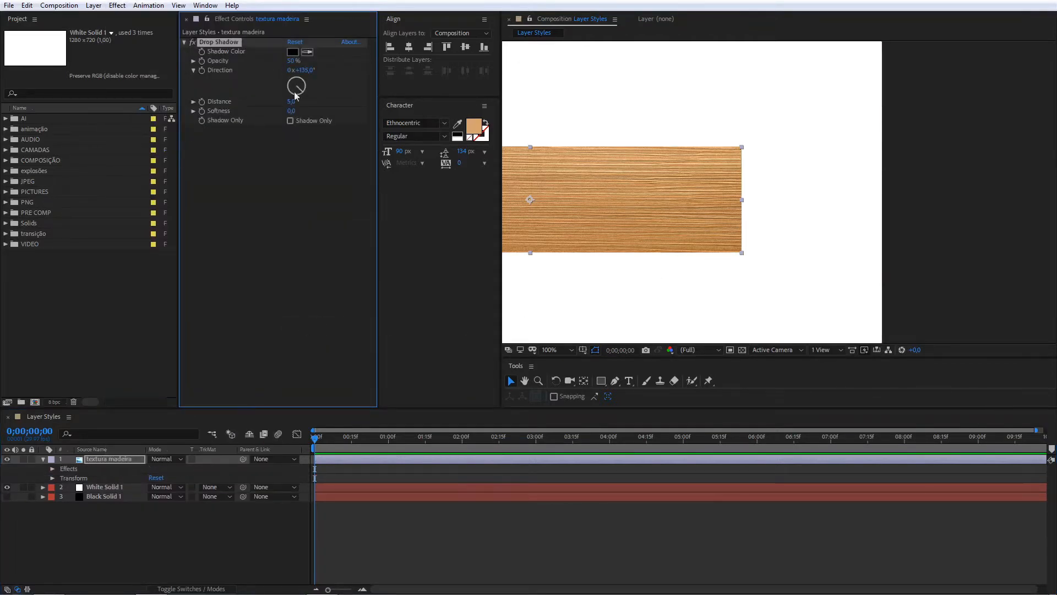
pyautogui.moveTo(290, 103); pyautogui.dragTo(337, 128)
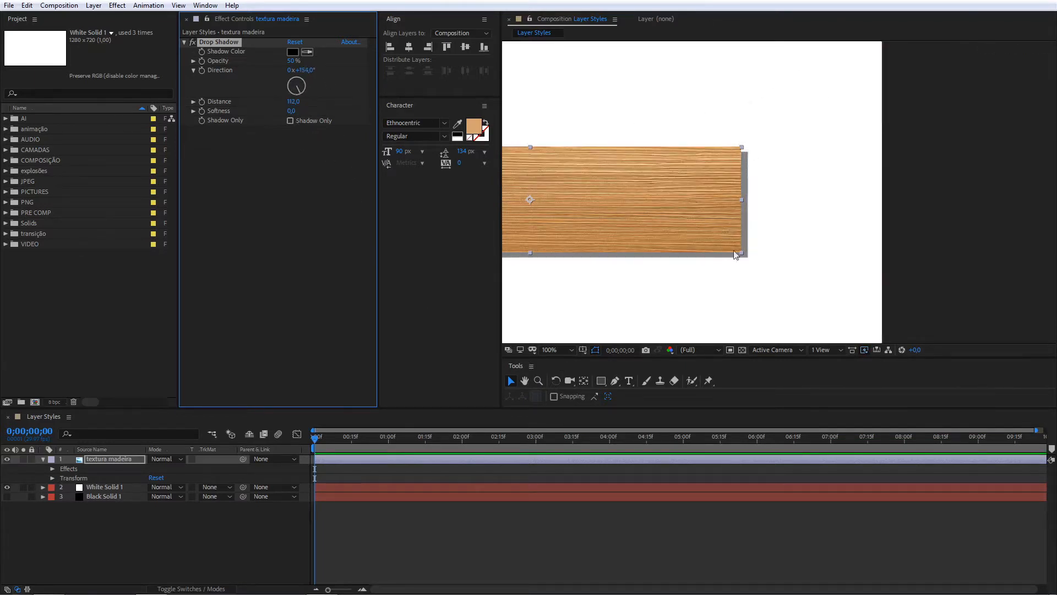
pyautogui.moveTo(296, 113); pyautogui.dragTo(348, 117)
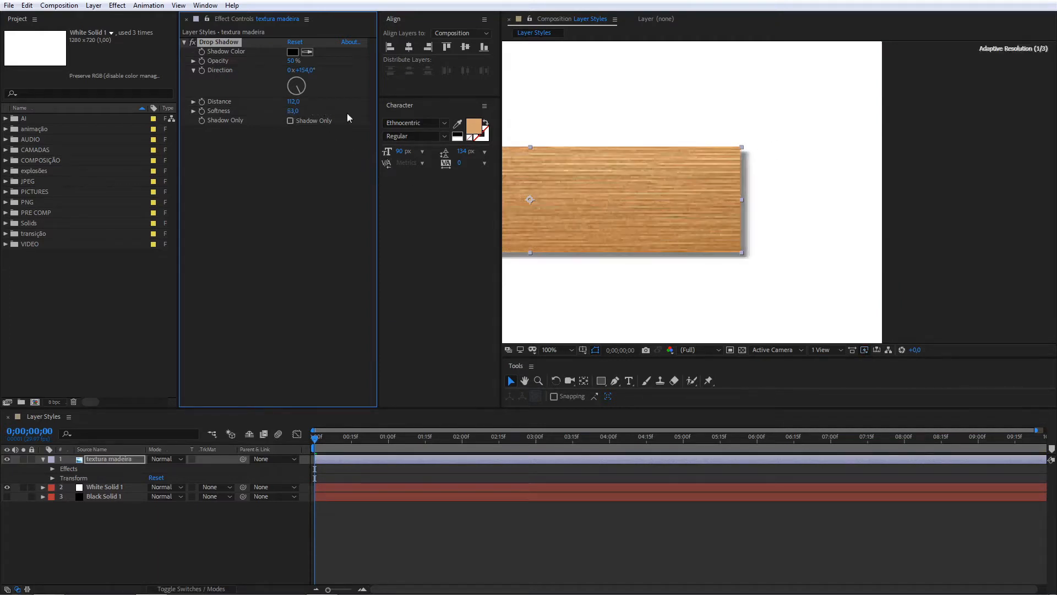
pyautogui.scroll(-2, 718, 229)
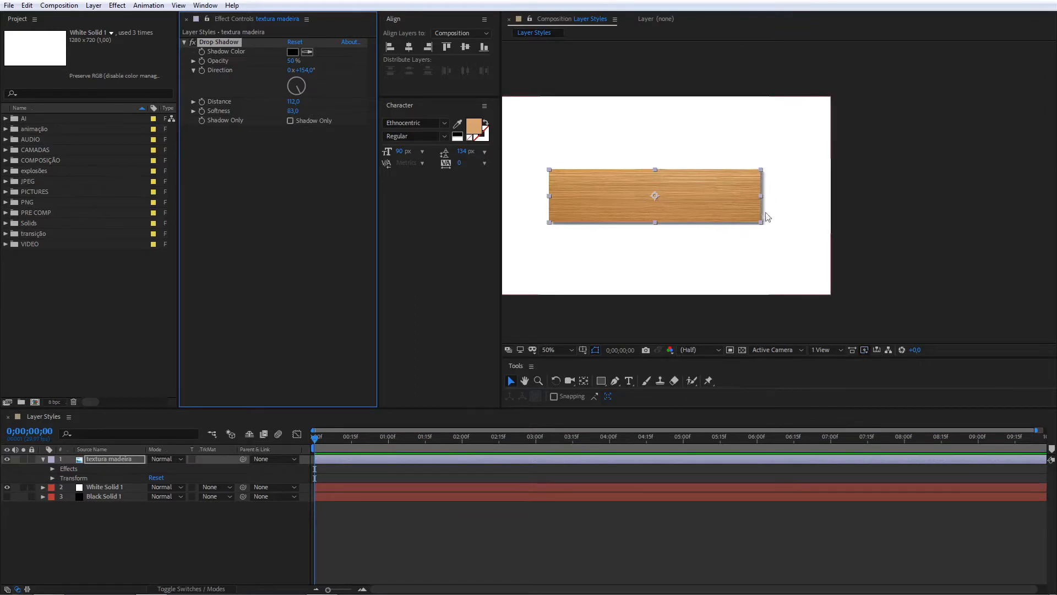
pyautogui.scroll(2, 768, 217)
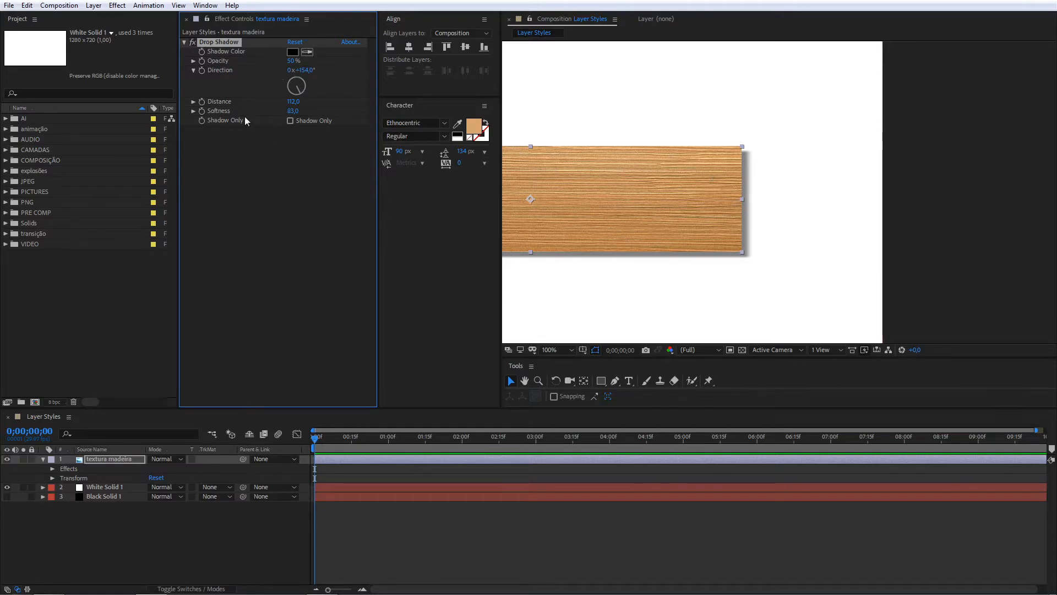
pyautogui.press('Delete')
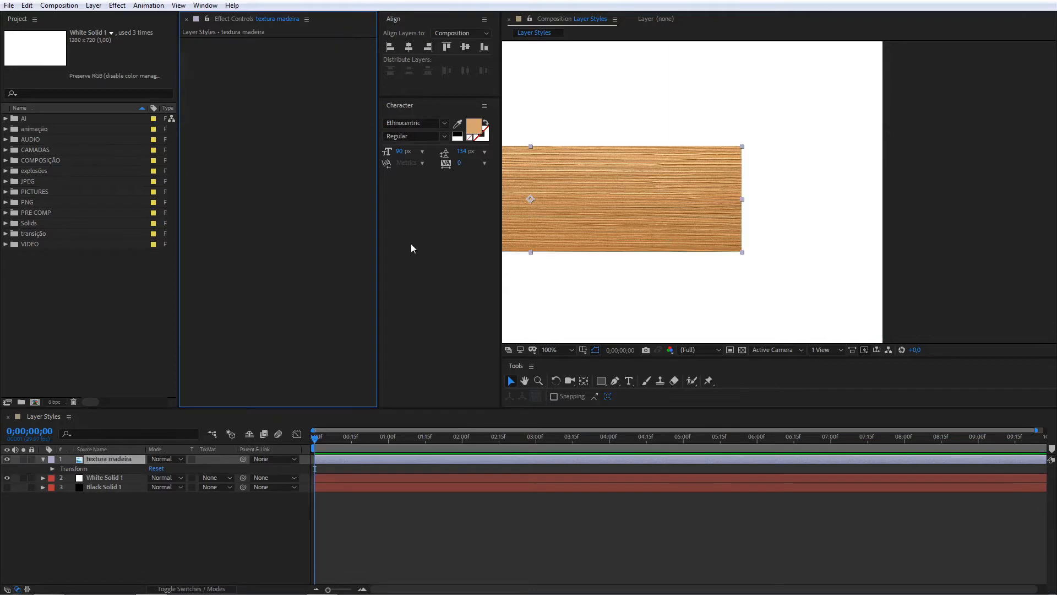
# Add a Drop Shadow layer style to the textura madeira layer and set its noise to 0%
pyautogui.rightClick(111, 459)
pyautogui.moveTo(209, 299)
pyautogui.click(290, 341)
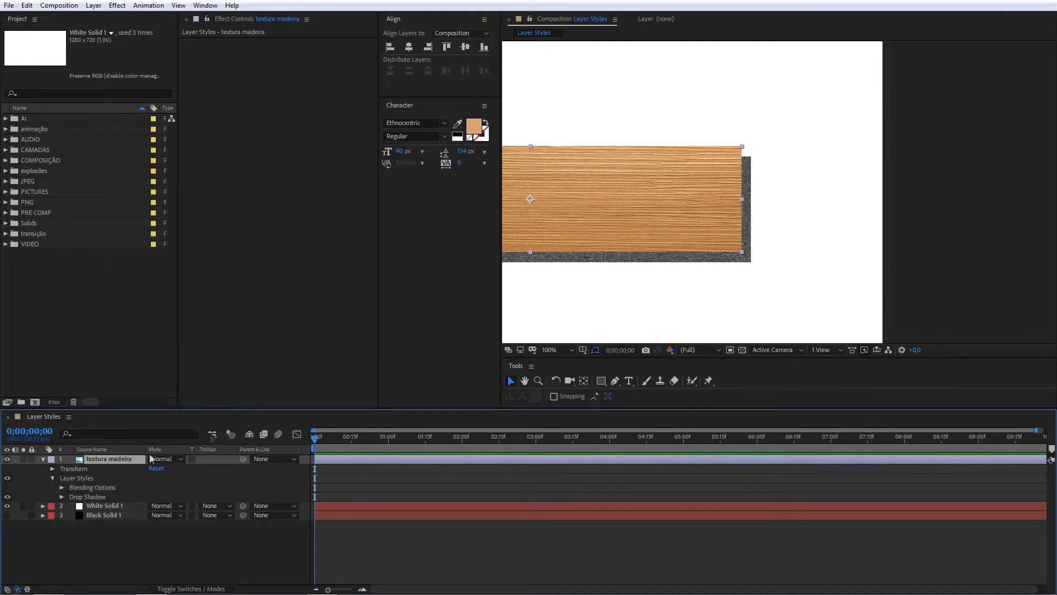
pyautogui.click(61, 497)
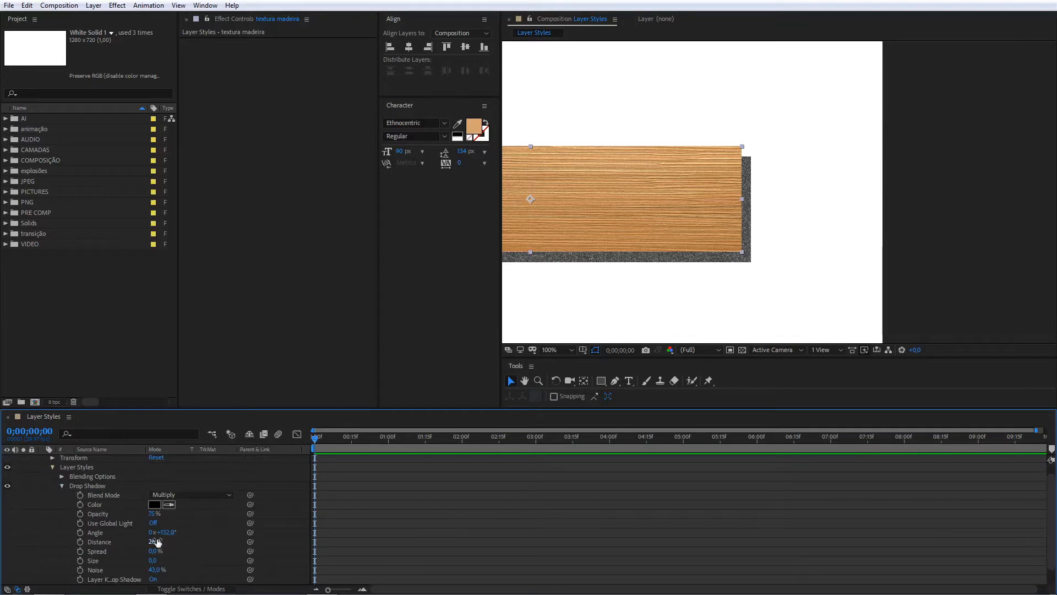
pyautogui.moveTo(156, 570); pyautogui.dragTo(96, 572)
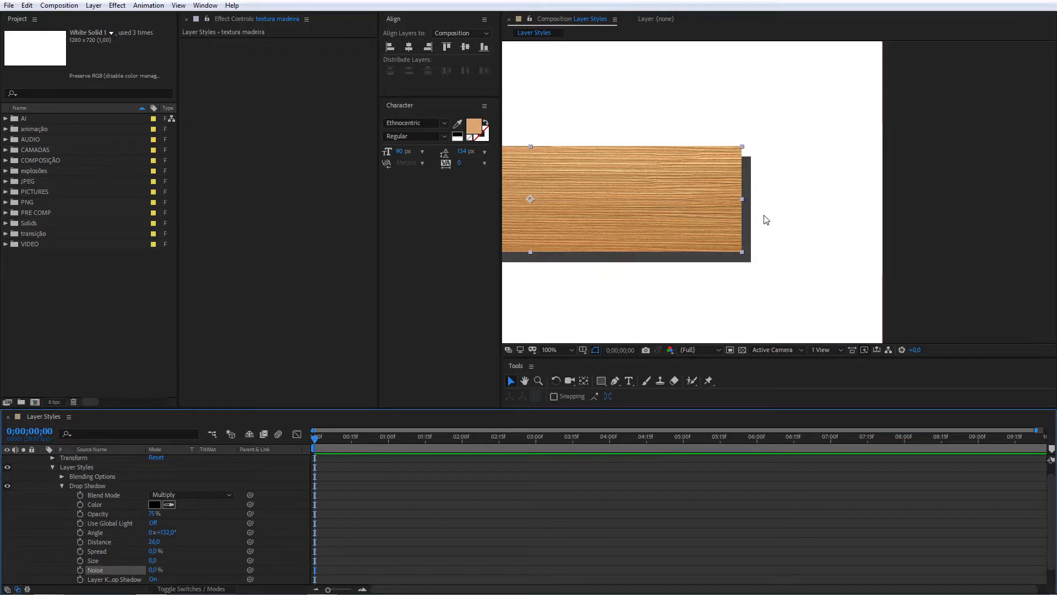
# Set the Drop Shadow layer style's distance to 48 and its opacity to 100%
pyautogui.moveTo(154, 542); pyautogui.dragTo(139, 544)
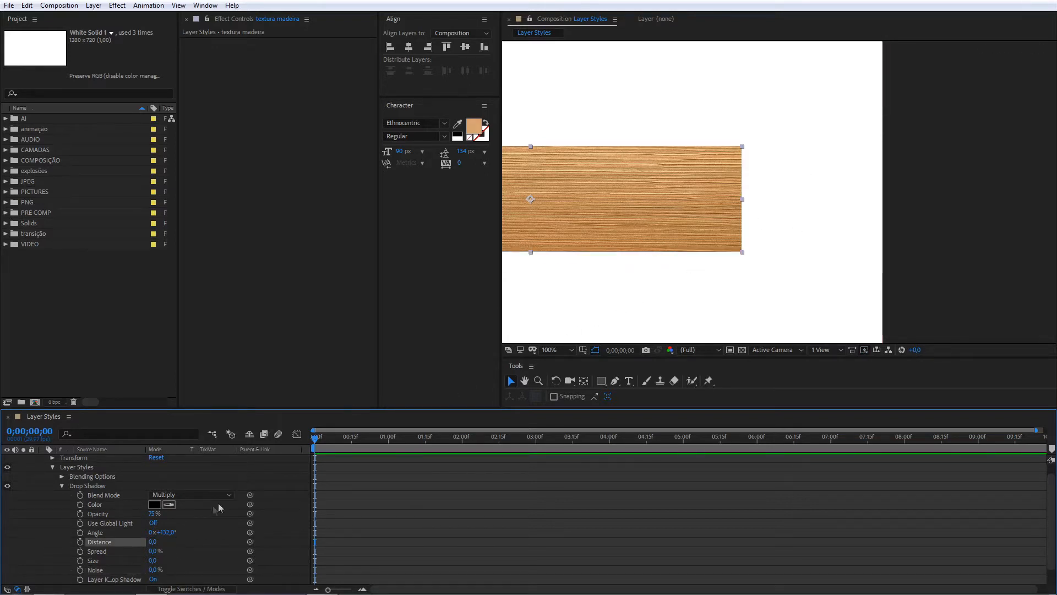
pyautogui.moveTo(152, 542); pyautogui.dragTo(202, 529)
pyautogui.moveTo(192, 529); pyautogui.dragTo(166, 530)
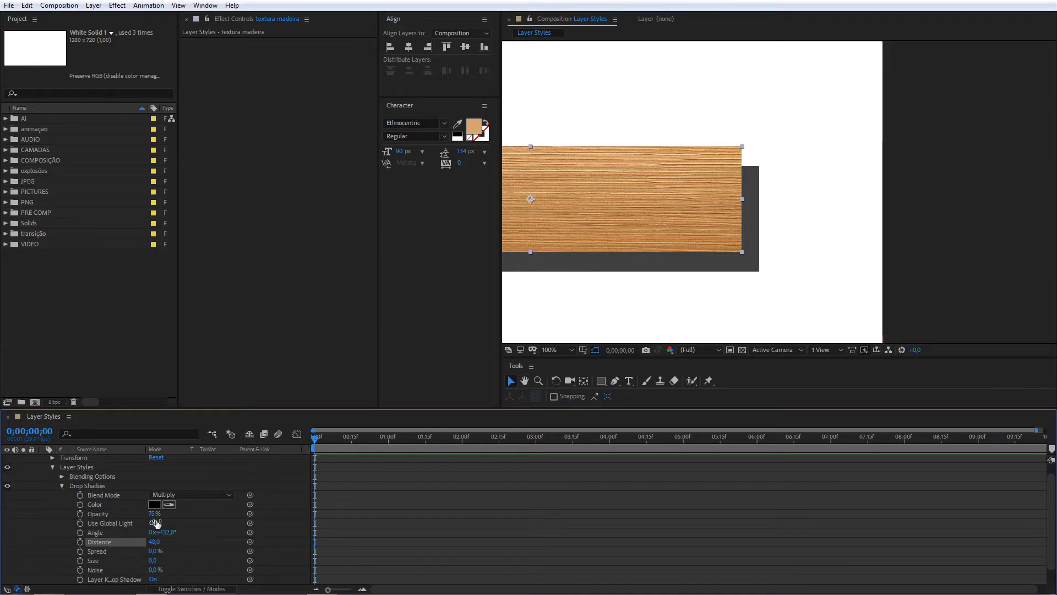
pyautogui.moveTo(153, 514); pyautogui.dragTo(272, 524)
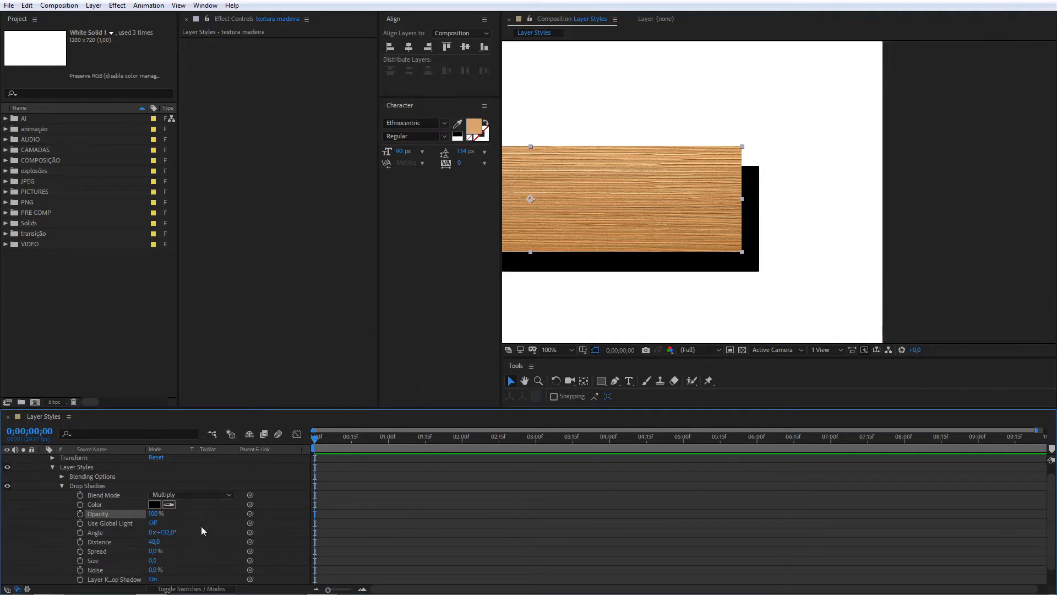
pyautogui.scroll(-2, 703, 233)
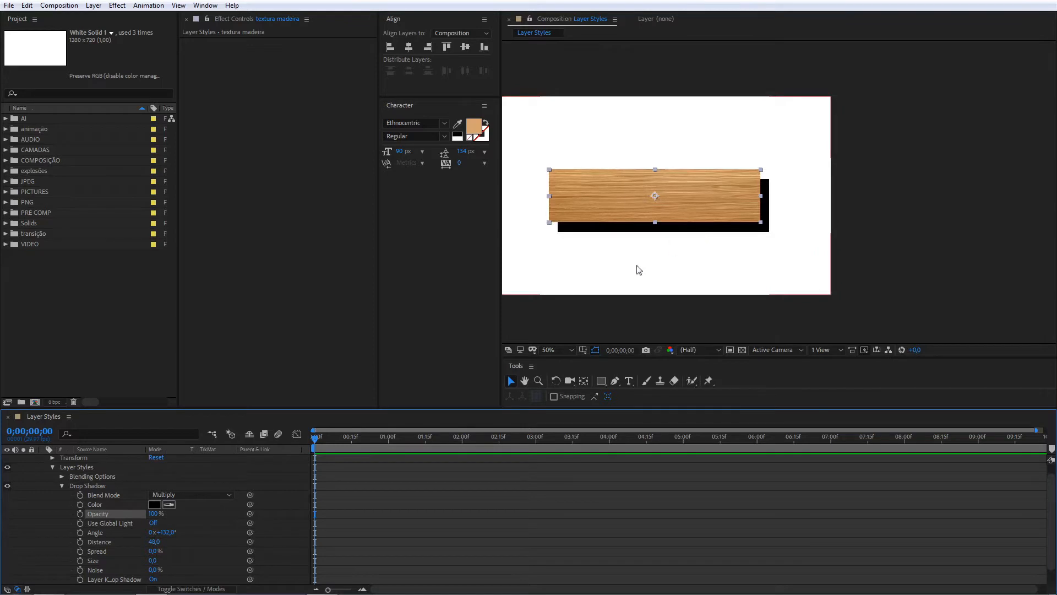
# Set the Drop Shadow layer style's angle to 151° and its distance to 43
pyautogui.moveTo(170, 537); pyautogui.dragTo(146, 497)
pyautogui.moveTo(155, 541); pyautogui.dragTo(174, 560)
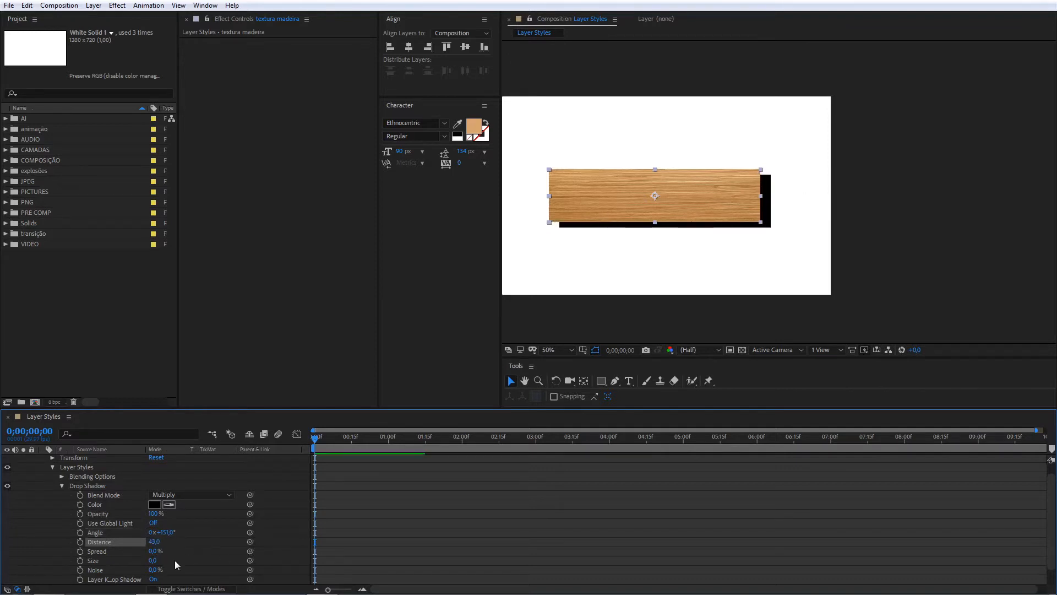
pyautogui.press('.')
pyautogui.press('.')
pyautogui.press(',')
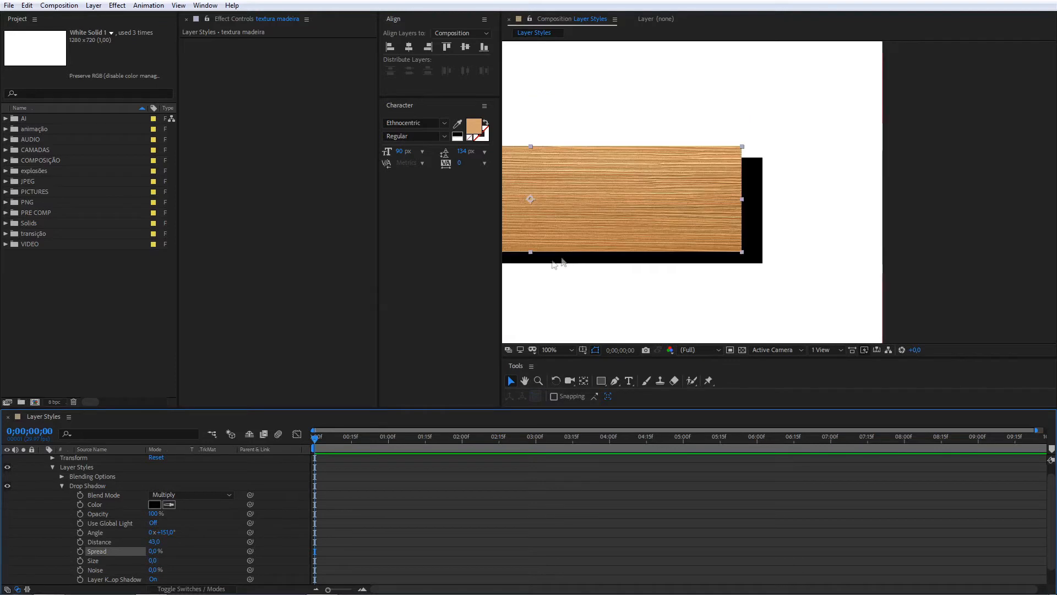
# Set the Drop Shadow layer style's size to 34 and its noise to 11%
pyautogui.moveTo(155, 562)
pyautogui.mouseDown()
pyautogui.moveTo(191, 560)
pyautogui.moveTo(175, 561)
pyautogui.mouseUp()
pyautogui.press(',')
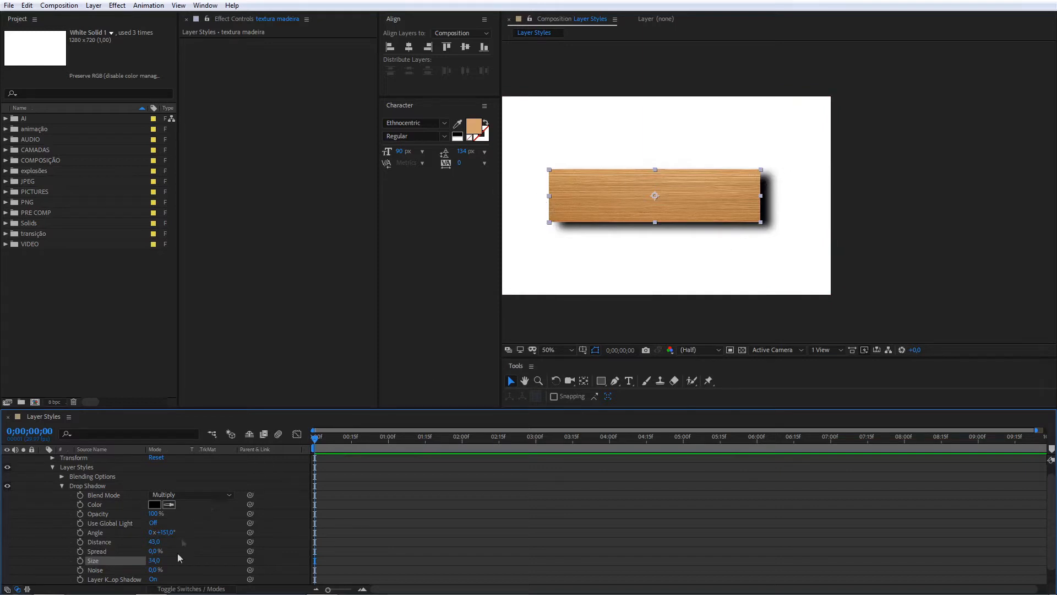
pyautogui.moveTo(153, 561); pyautogui.dragTo(32, 581)
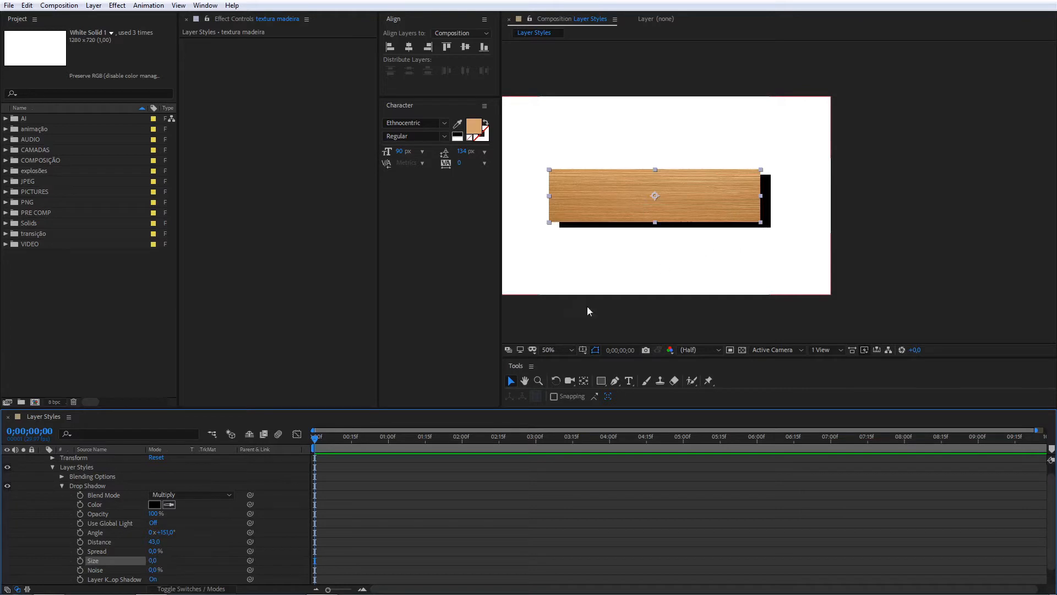
pyautogui.moveTo(153, 560); pyautogui.dragTo(180, 561)
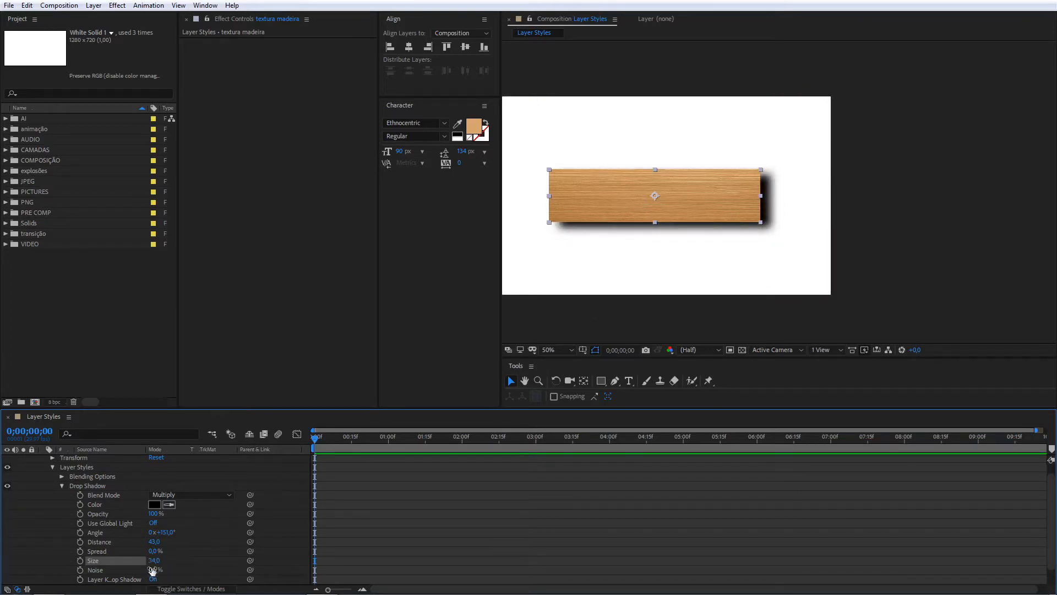
pyautogui.moveTo(154, 571)
pyautogui.mouseDown()
pyautogui.moveTo(170, 568)
pyautogui.moveTo(152, 573)
pyautogui.mouseUp()
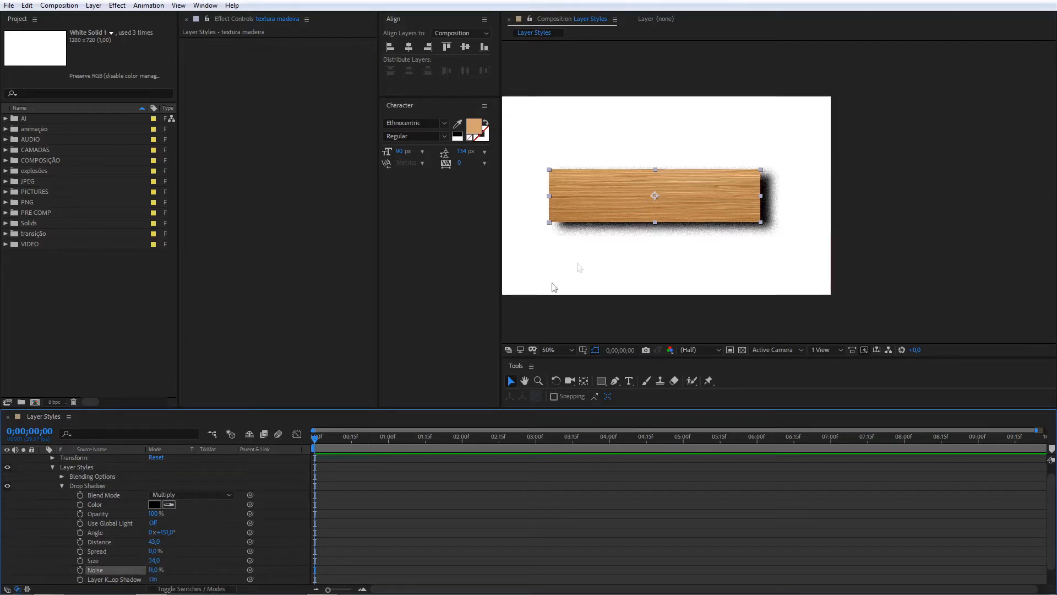
# Inspect the grain in the wood layer's shadow and set the Drop Shadow layer style's noise to 0%
pyautogui.scroll(4, 660, 232)
pyautogui.scroll(-2, 709, 260)
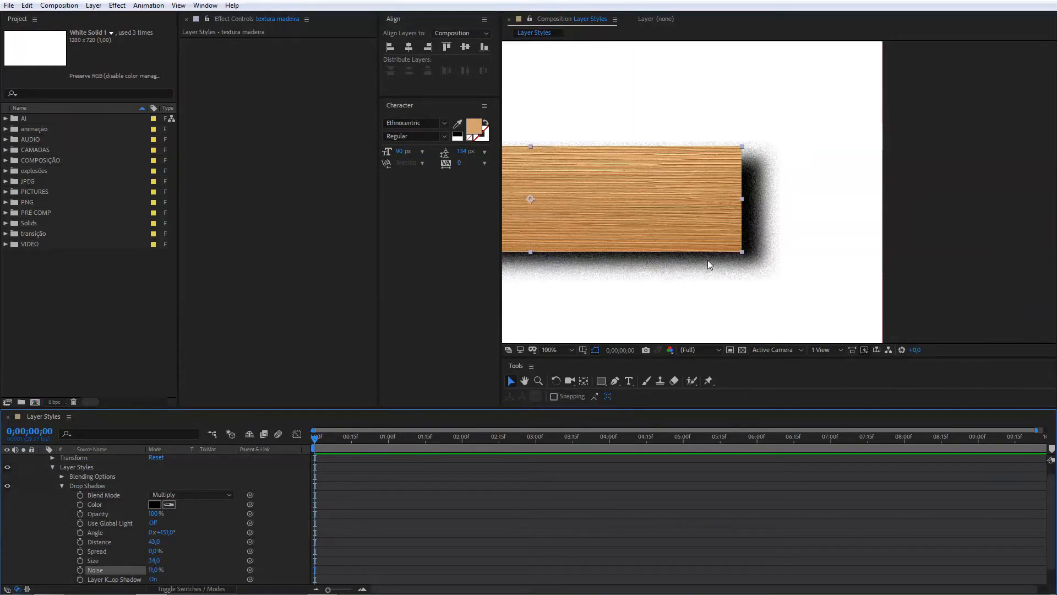
pyautogui.scroll(-2, 709, 261)
pyautogui.scroll(2, 740, 206)
pyautogui.scroll(-2, 777, 226)
pyautogui.moveTo(158, 571); pyautogui.dragTo(142, 573)
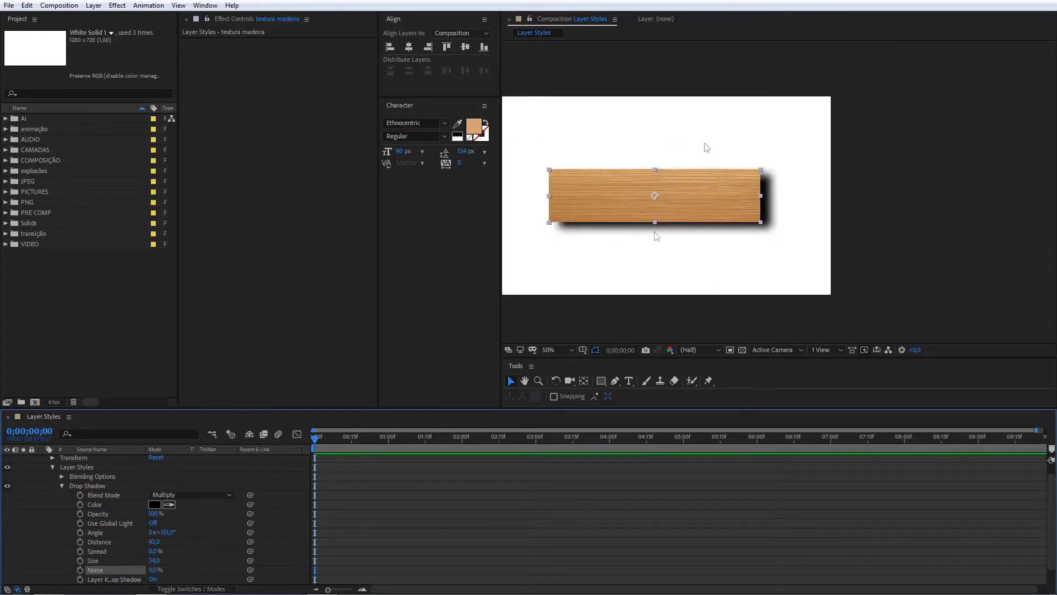
# Delete the Drop Shadow layer style from the textura madeira layer
pyautogui.press(',')
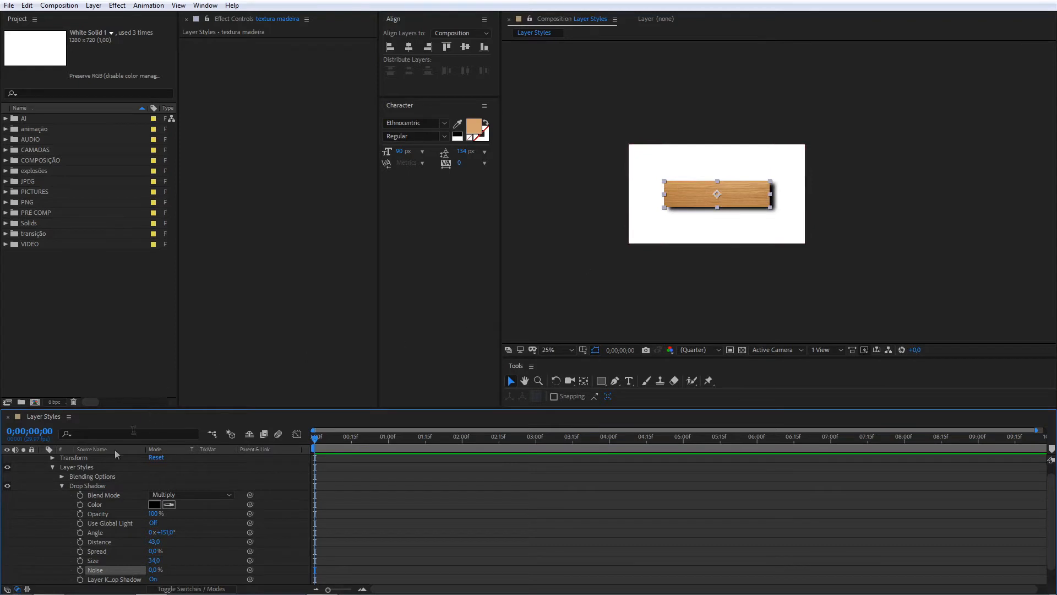
pyautogui.click(94, 484)
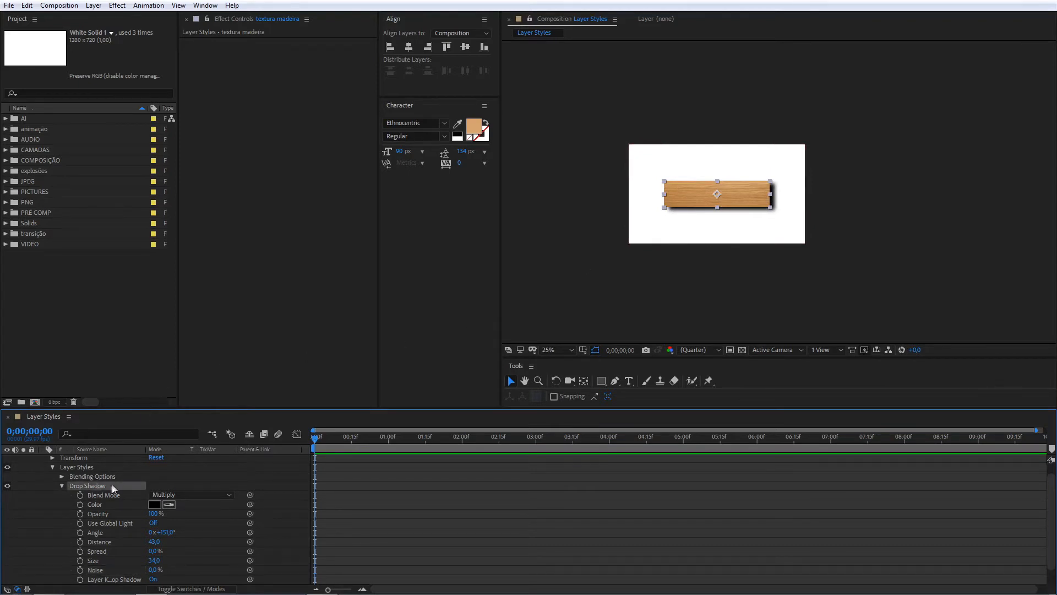
pyautogui.click(63, 485)
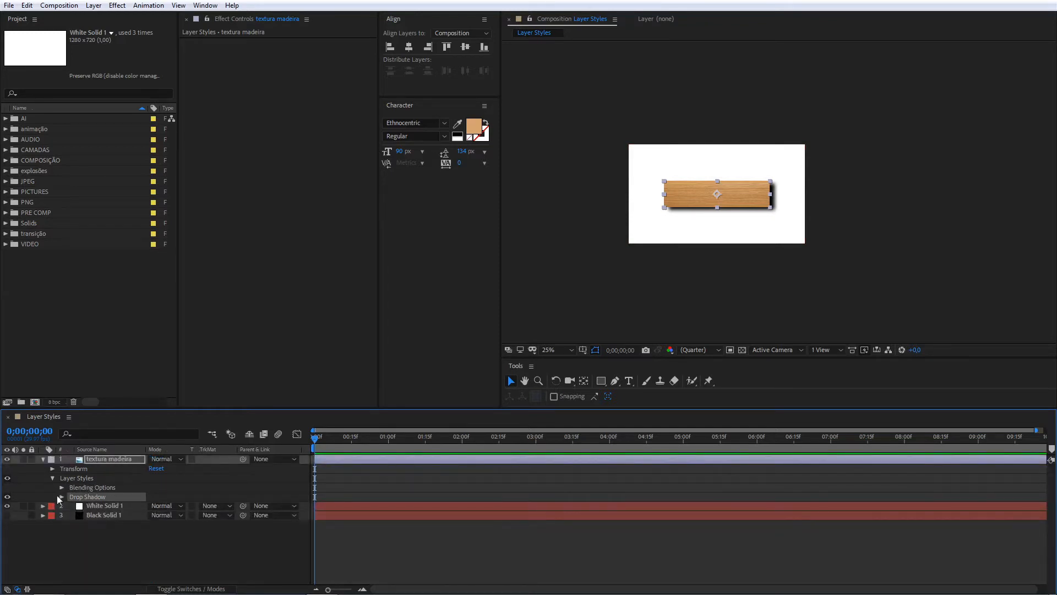
pyautogui.press('Delete')
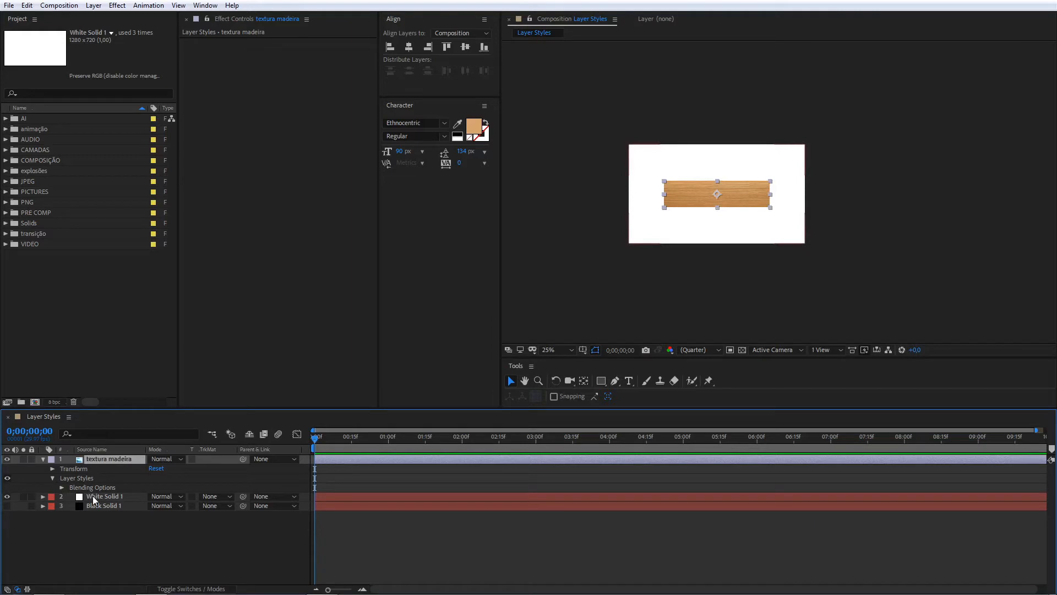
# Examine the textura madeira layer's Blending Options and the list of available layer styles
pyautogui.click(62, 488)
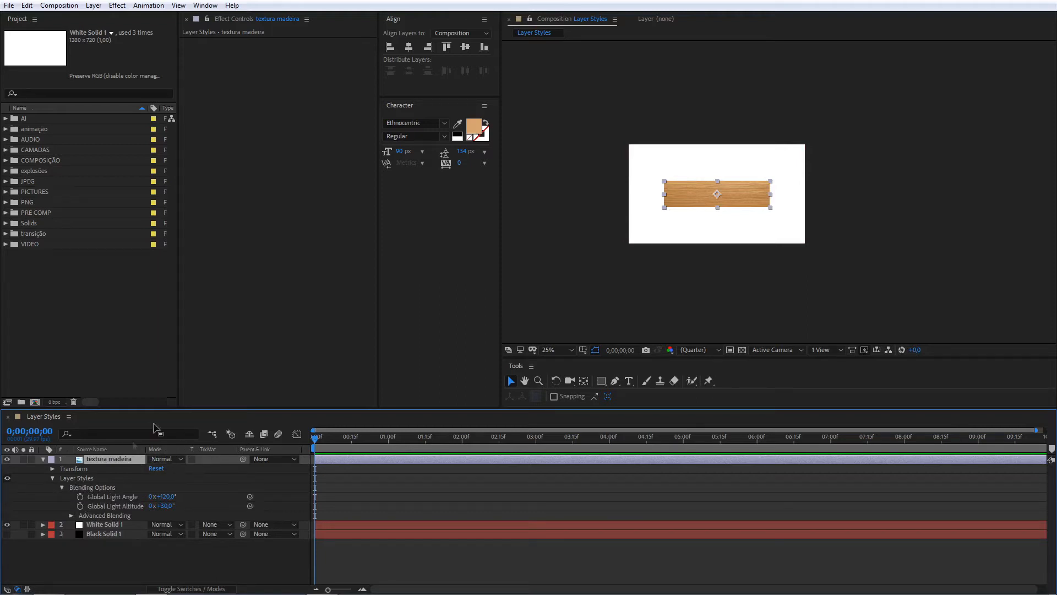
pyautogui.click(61, 488)
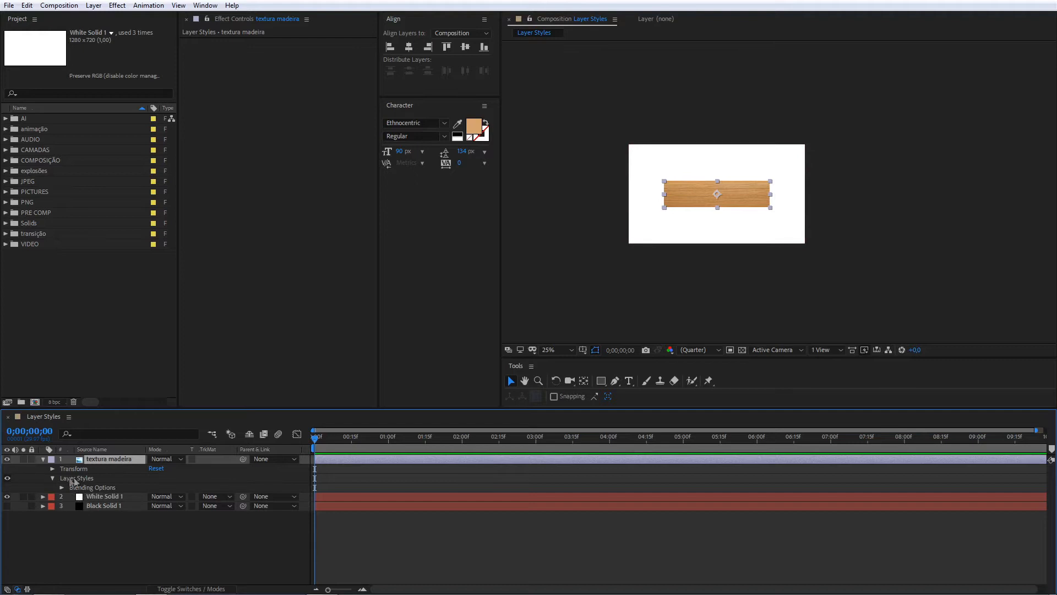
pyautogui.rightClick(113, 461)
pyautogui.moveTo(146, 301)
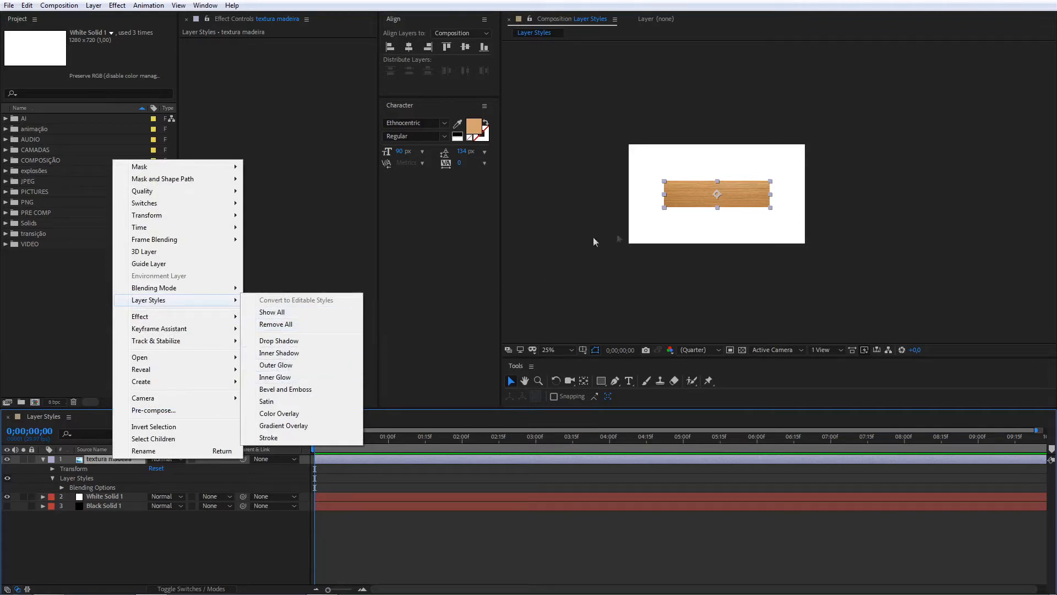
pyautogui.click(154, 535)
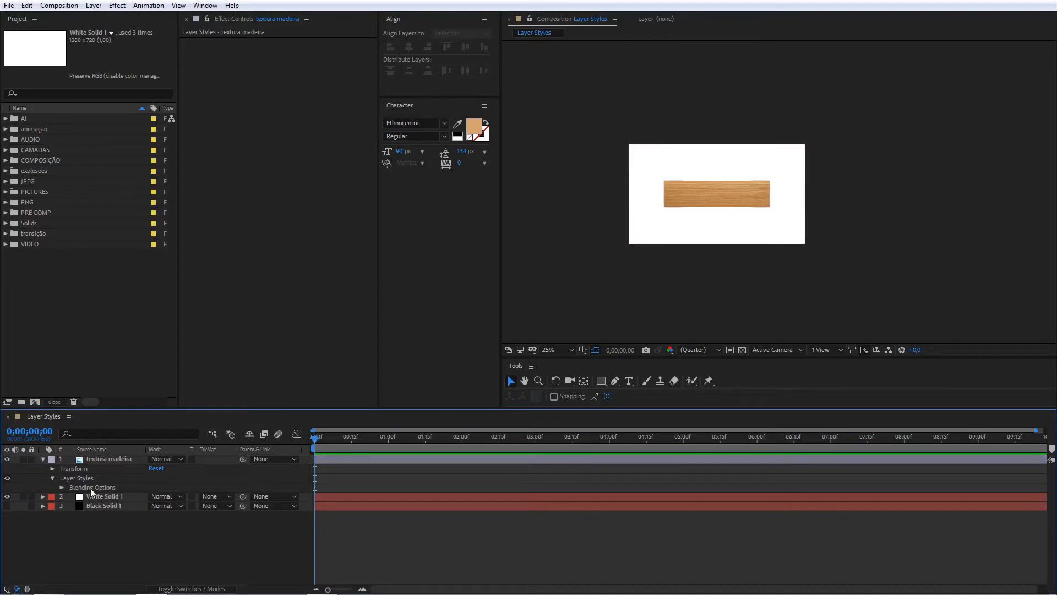
# Hide the textura madeira layer and delete the White Solid 1 layer
pyautogui.click(6, 459)
pyautogui.click(93, 499)
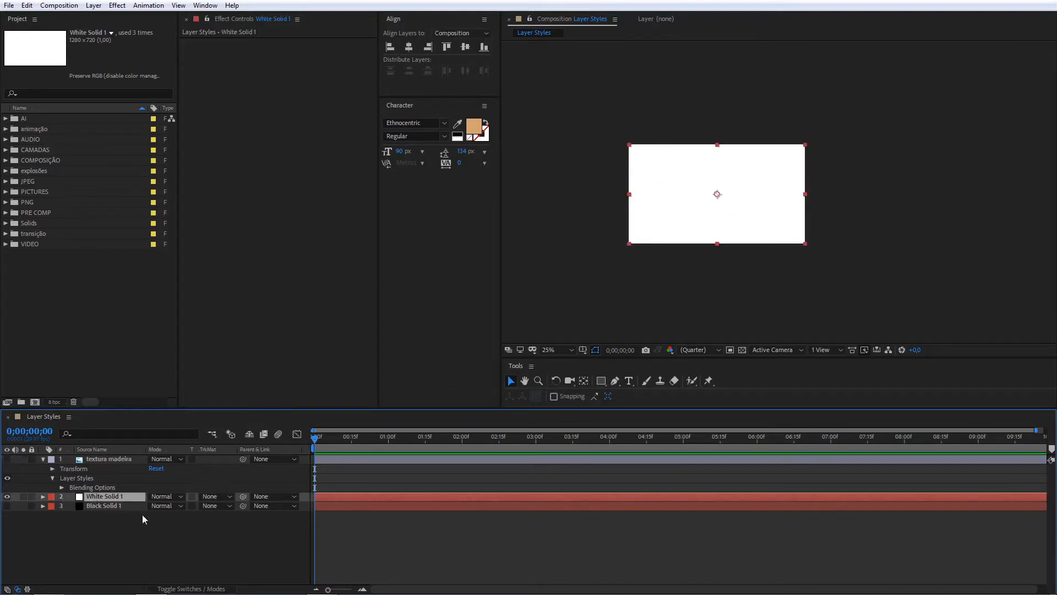
pyautogui.press('Delete')
pyautogui.scroll(2, 718, 153)
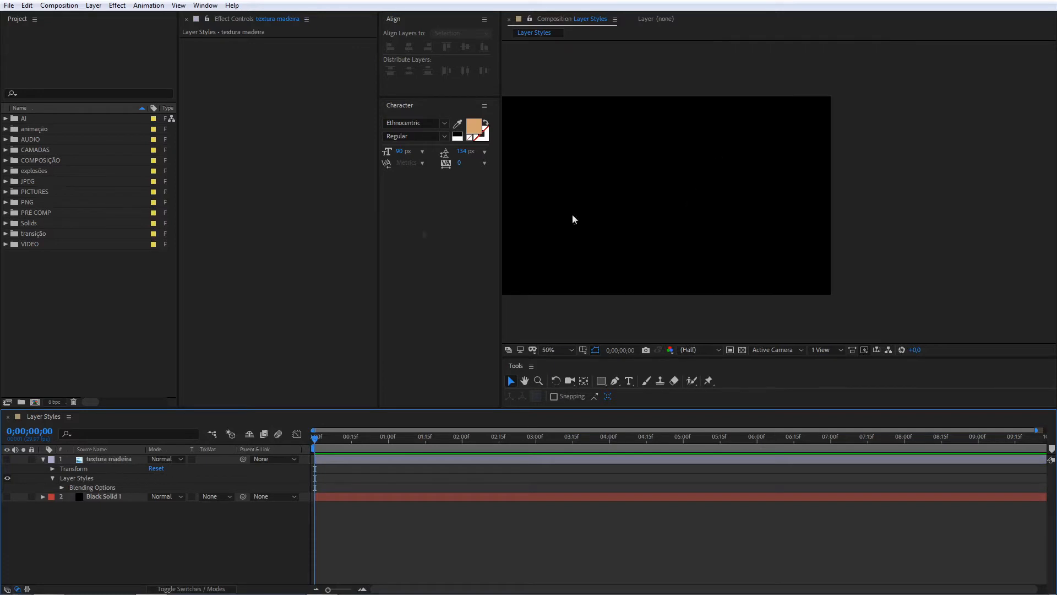
# Create a rectangle shape layer with a white stroke and shrink it to a small square centred in the composition
pyautogui.doubleClick(602, 381)
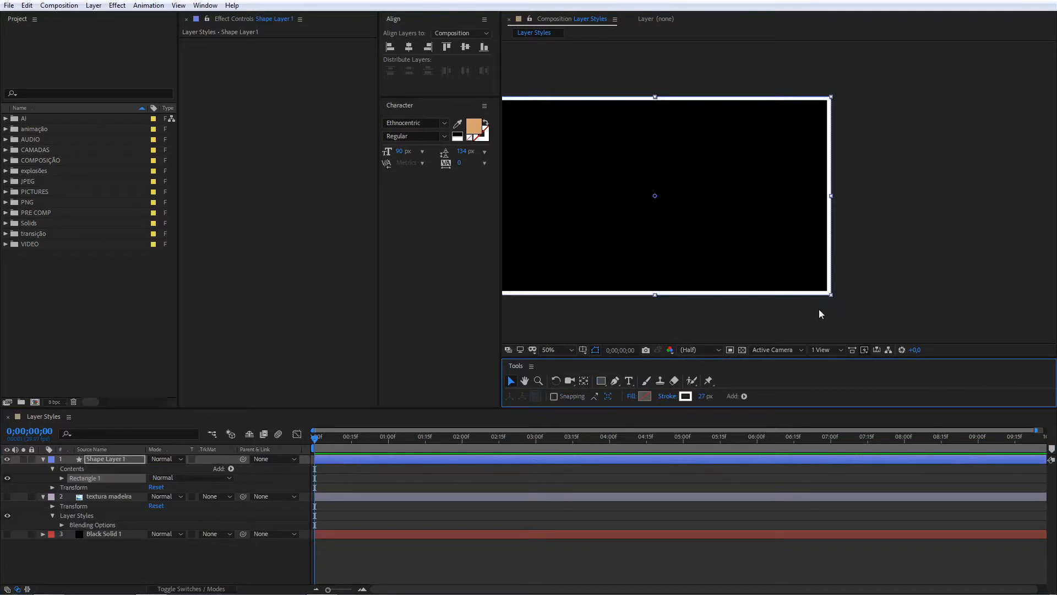
pyautogui.press('s')
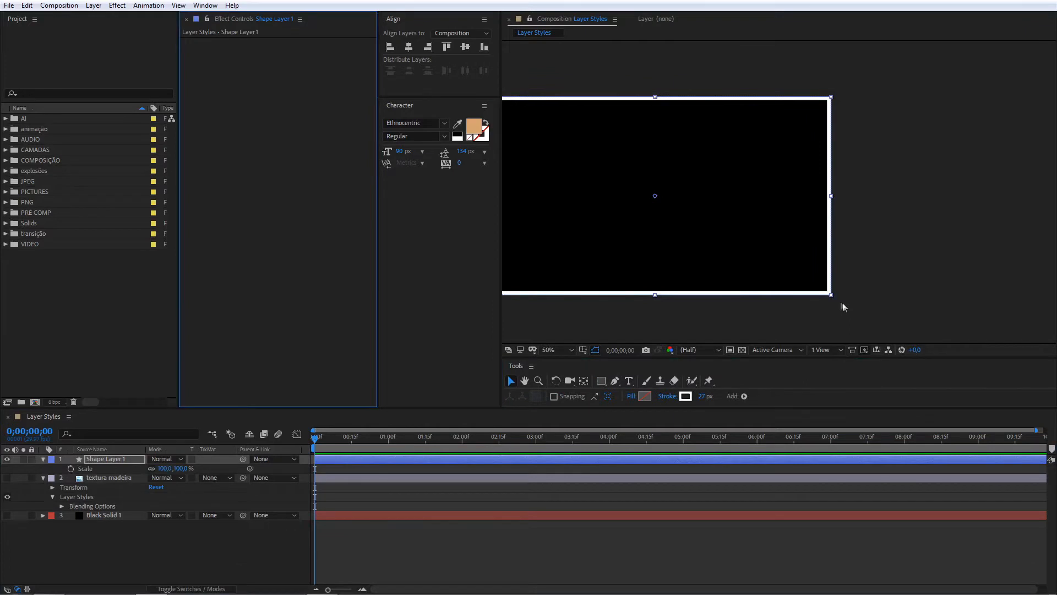
pyautogui.moveTo(831, 295); pyautogui.dragTo(679, 224)
pyautogui.press('.')
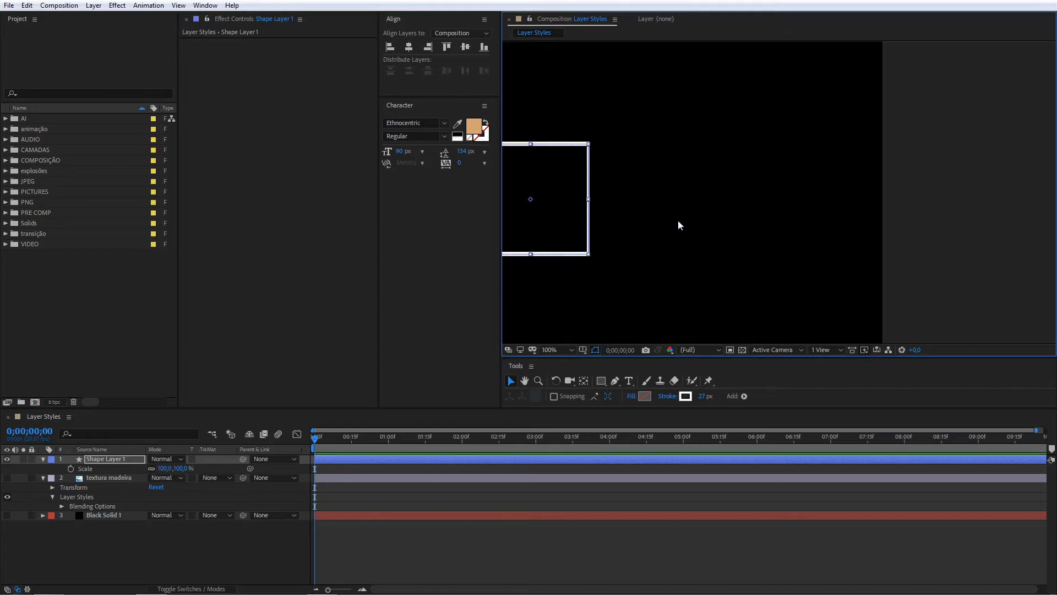
pyautogui.press(',')
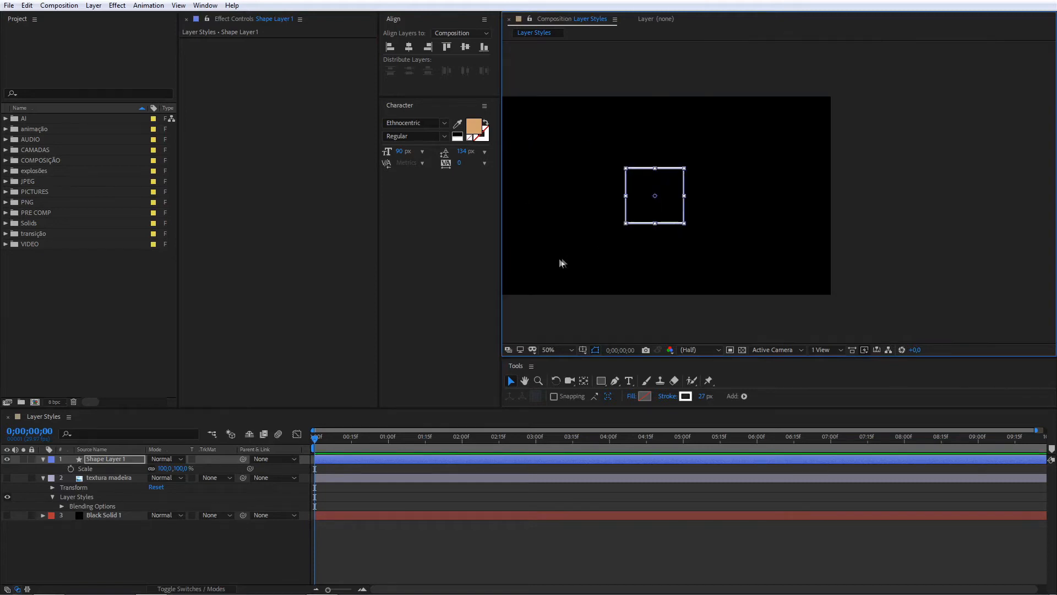
# Collapse the textura madeira layer's properties and add an Outer Glow layer style to the square's shape layer
pyautogui.click(84, 535)
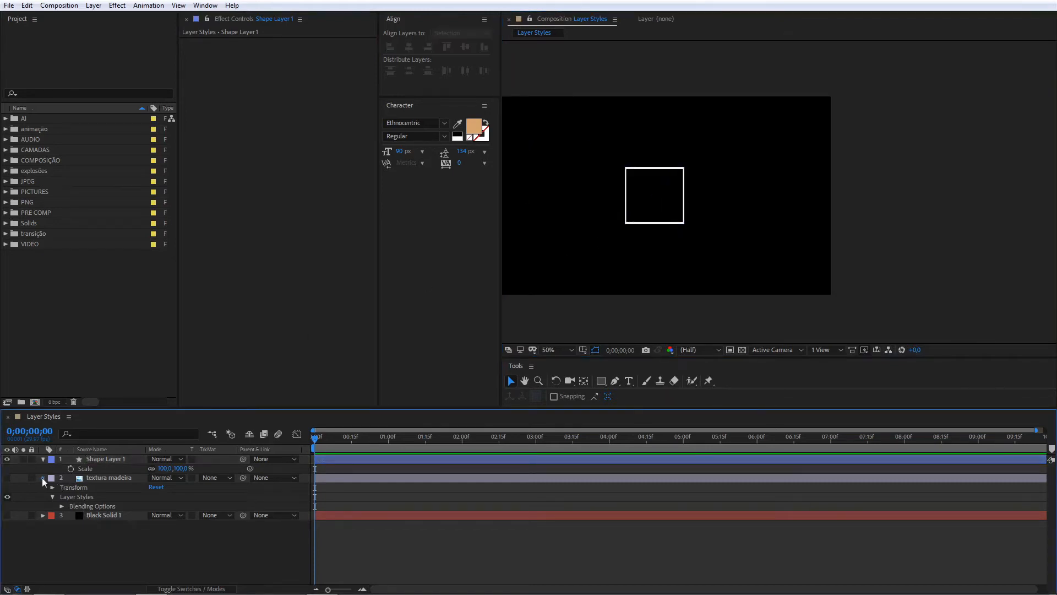
pyautogui.click(43, 478)
pyautogui.rightClick(90, 460)
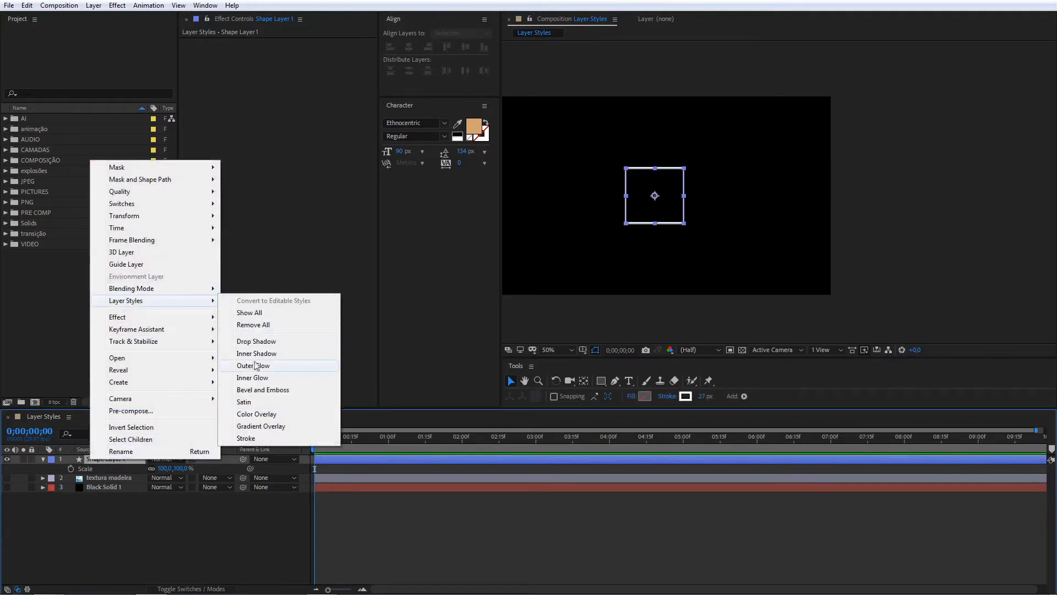
pyautogui.click(261, 368)
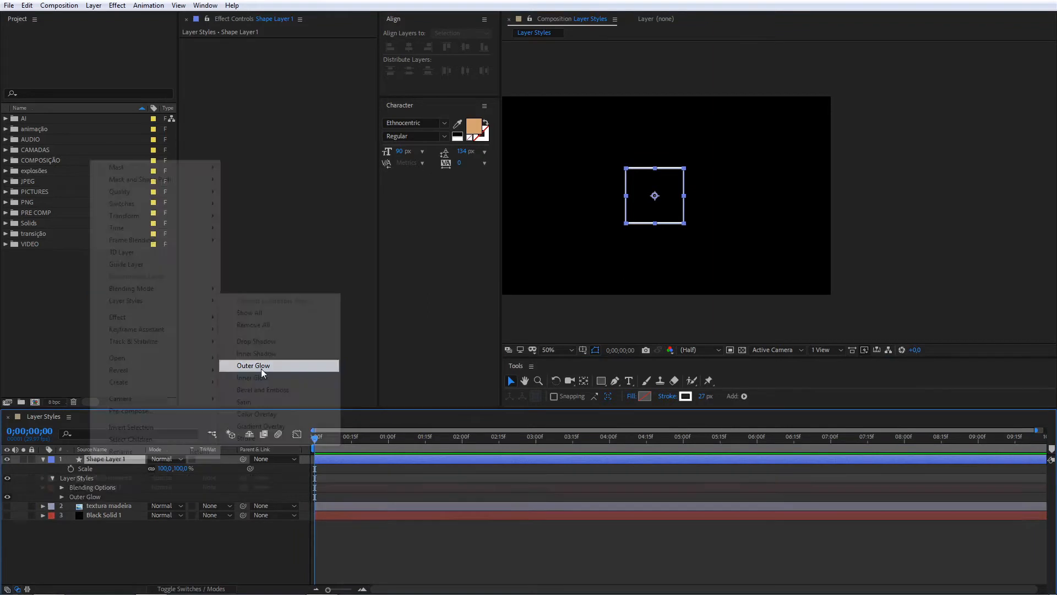
# Expand the square's Outer Glow settings and set the glow size to 37
pyautogui.scroll(2, 784, 217)
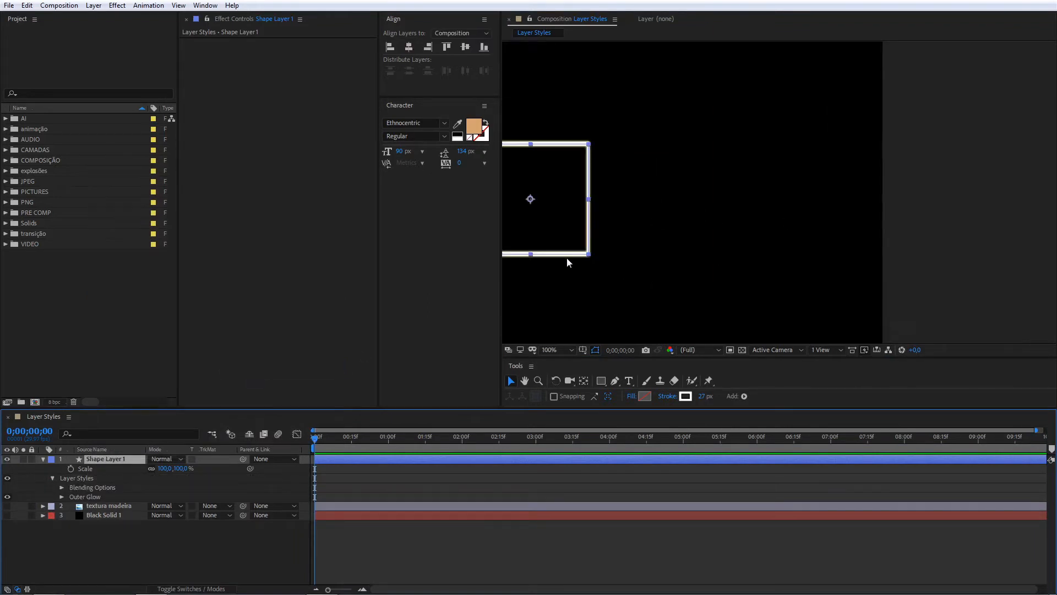
pyautogui.scroll(1, 510, 236)
pyautogui.press('h')
pyautogui.moveTo(652, 234); pyautogui.dragTo(702, 232)
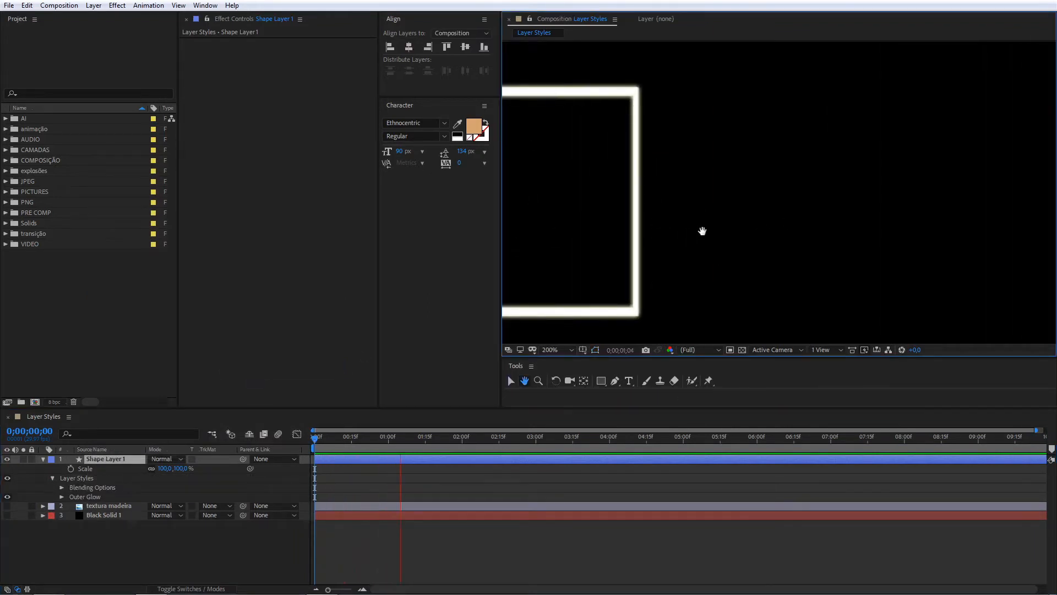
pyautogui.press('v')
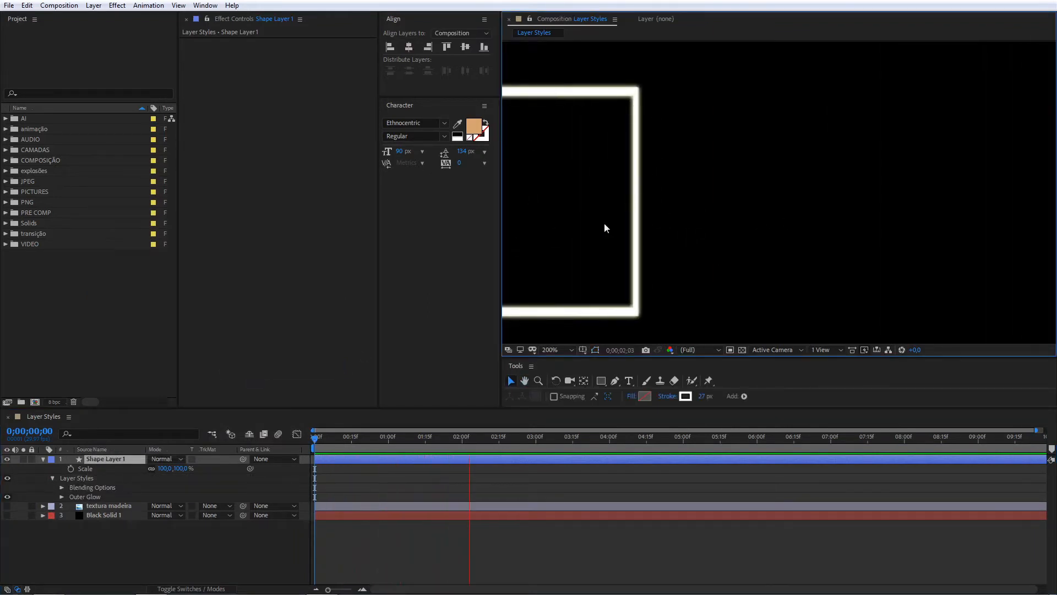
pyautogui.click(62, 496)
pyautogui.scroll(-1, 157, 500)
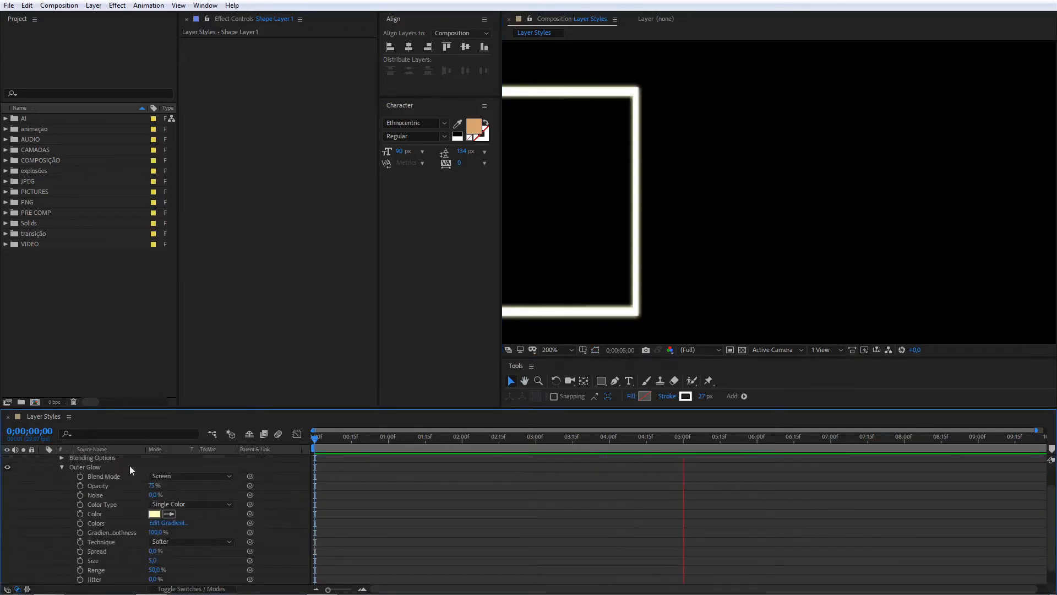
pyautogui.scroll(-1, 177, 496)
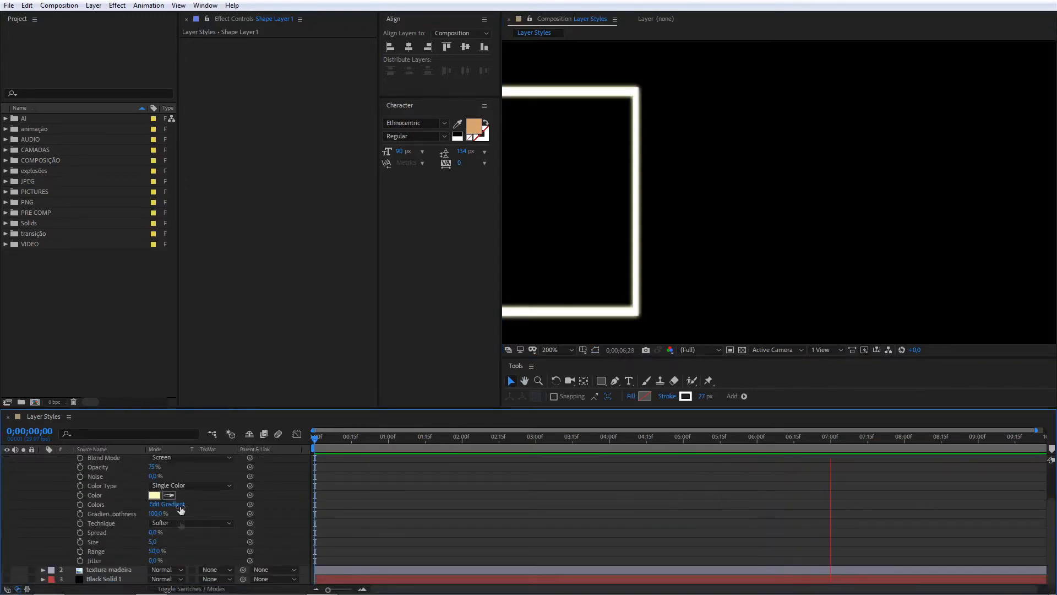
pyautogui.moveTo(155, 541)
pyautogui.mouseDown()
pyautogui.moveTo(193, 542)
pyautogui.moveTo(174, 547)
pyautogui.mouseUp()
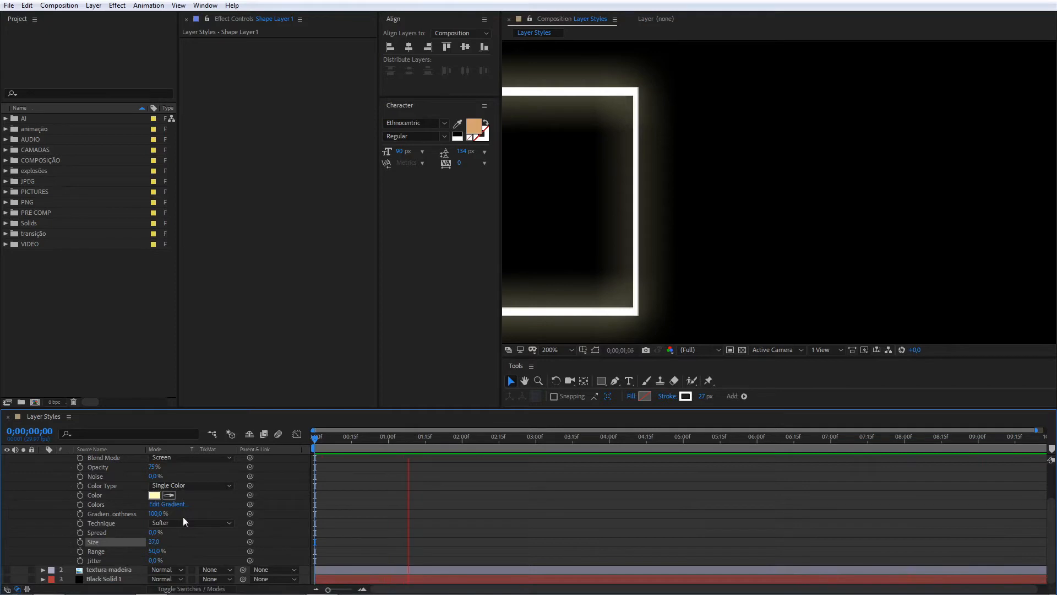
# Set the square's Outer Glow color to a vivid blue and its noise to 11%
pyautogui.click(154, 495)
pyautogui.moveTo(341, 301); pyautogui.dragTo(346, 287)
pyautogui.moveTo(325, 234); pyautogui.dragTo(336, 218)
pyautogui.click(429, 233)
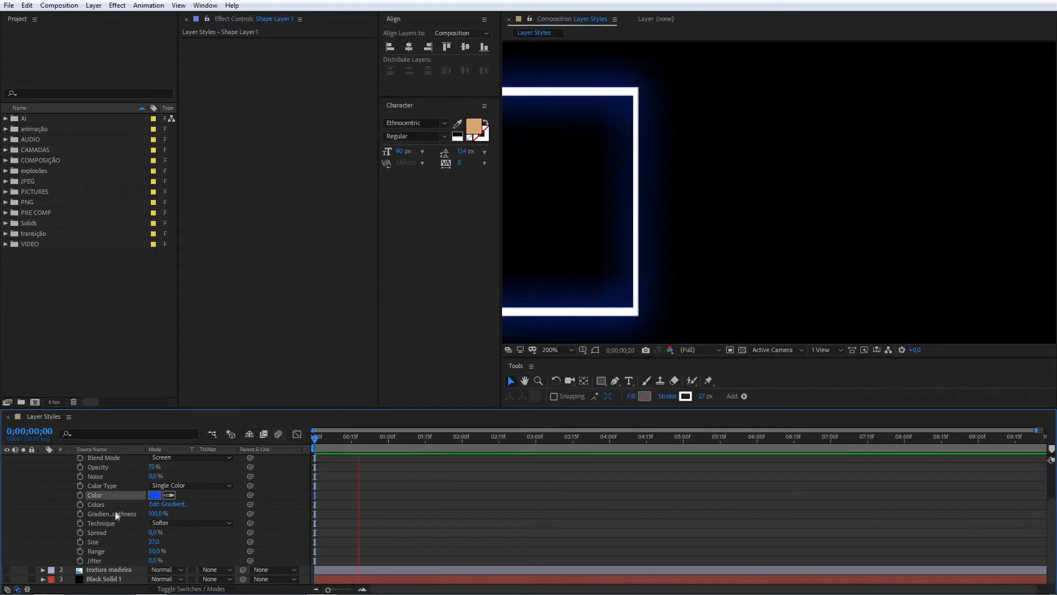
pyautogui.moveTo(155, 477); pyautogui.dragTo(163, 483)
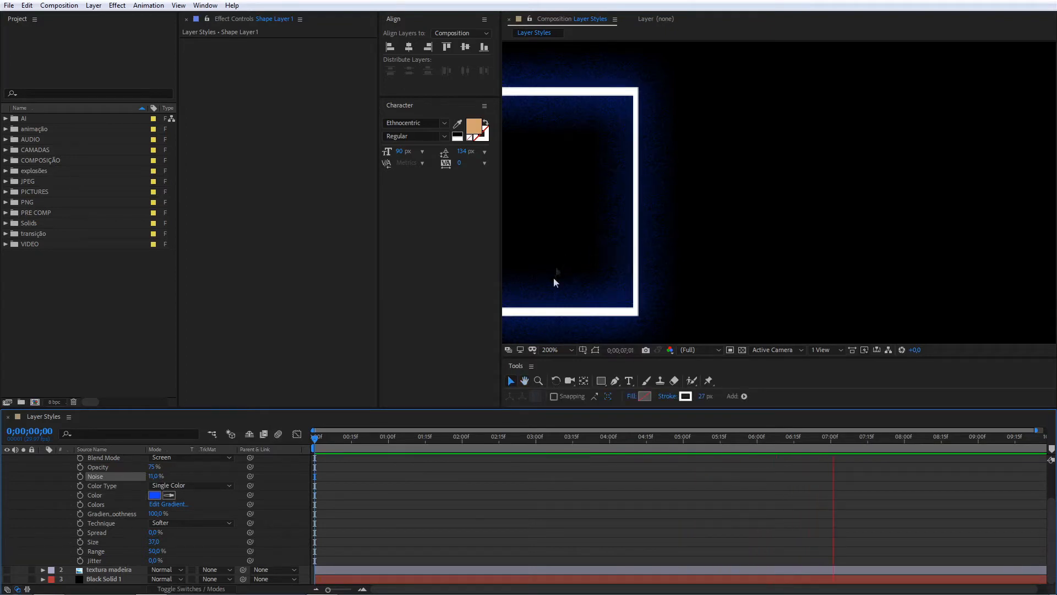
# Stop the preview playback and move the glowing square slightly down and to the right in the composition
pyautogui.hotkey('alt', 'space')
pyautogui.click(571, 245)
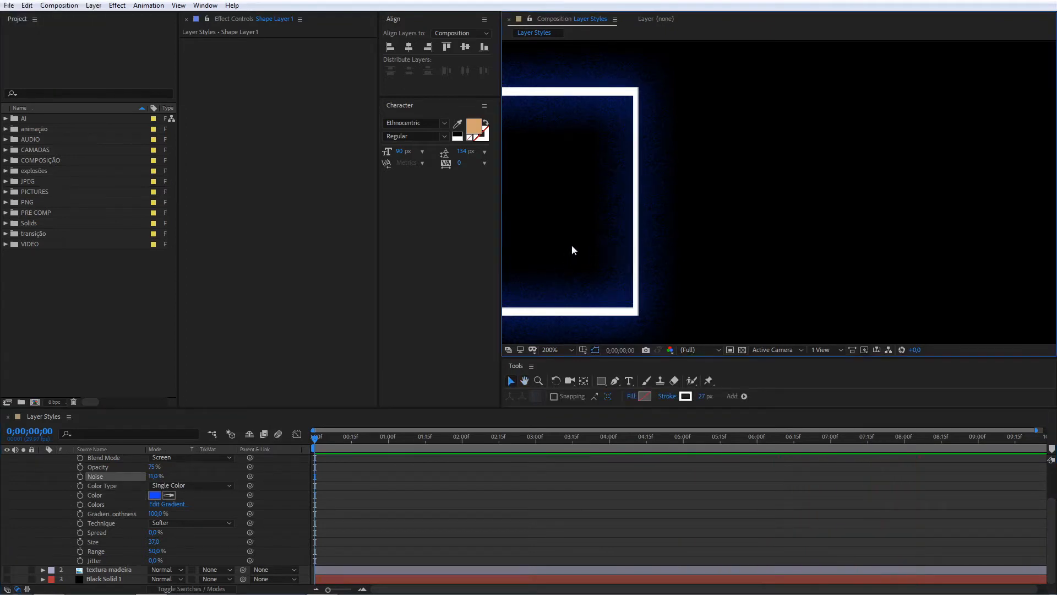
pyautogui.press('space')
pyautogui.scroll(-2, 572, 246)
pyautogui.scroll(1, 765, 193)
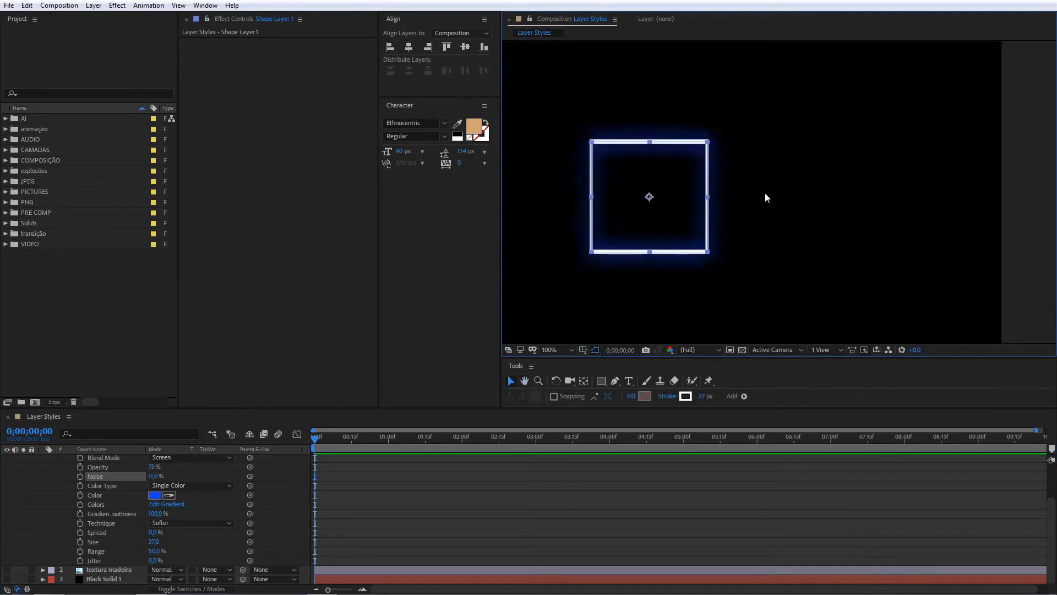
pyautogui.moveTo(677, 229); pyautogui.dragTo(701, 238)
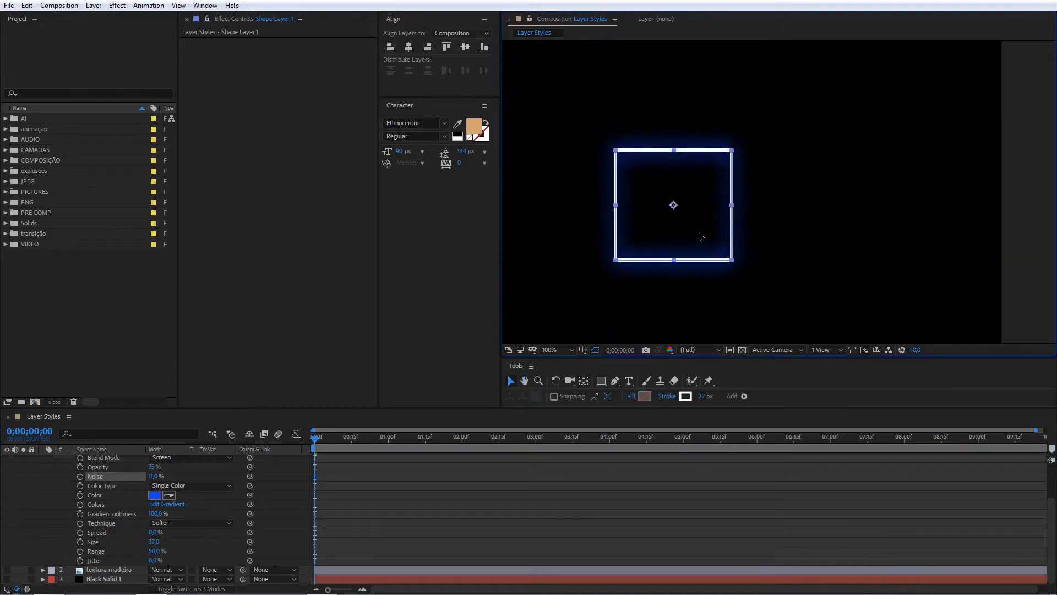
# Check the blend modes available for the square's Outer Glow and change the glow's color type to Gradient
pyautogui.scroll(2, 174, 545)
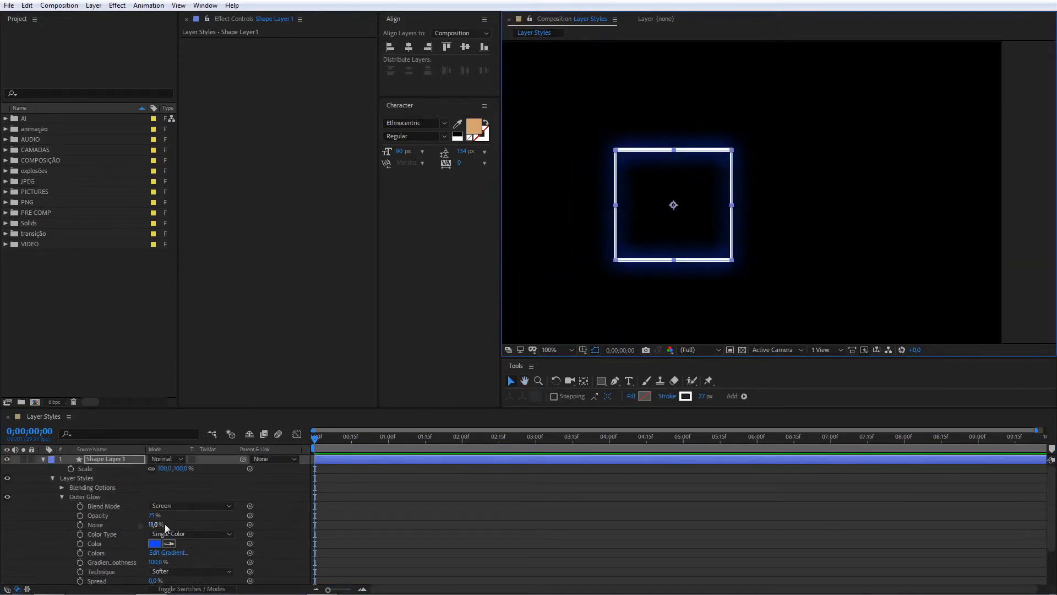
pyautogui.click(92, 462)
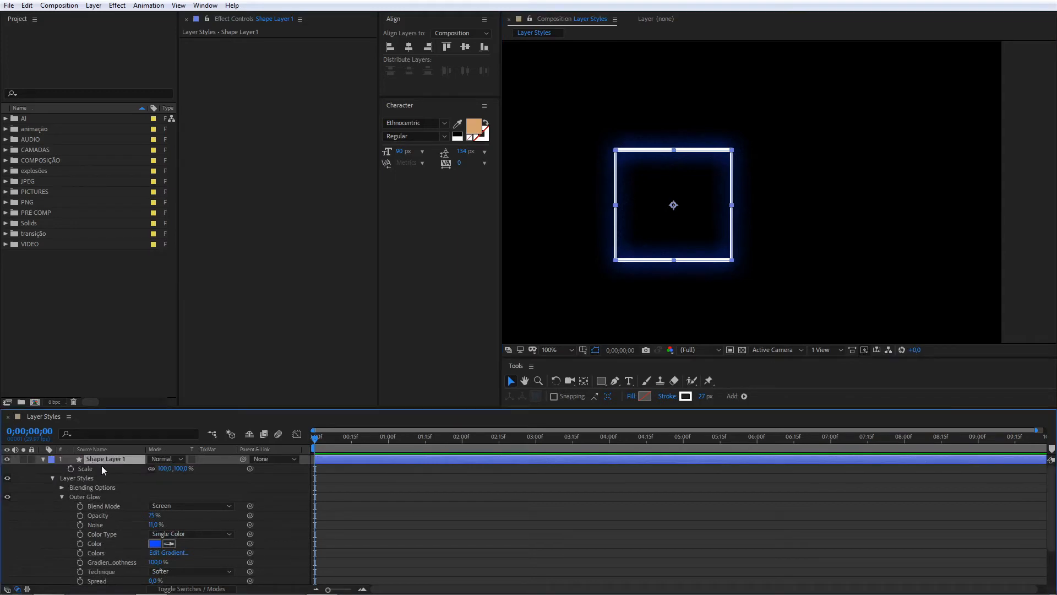
pyautogui.scroll(-1, 132, 525)
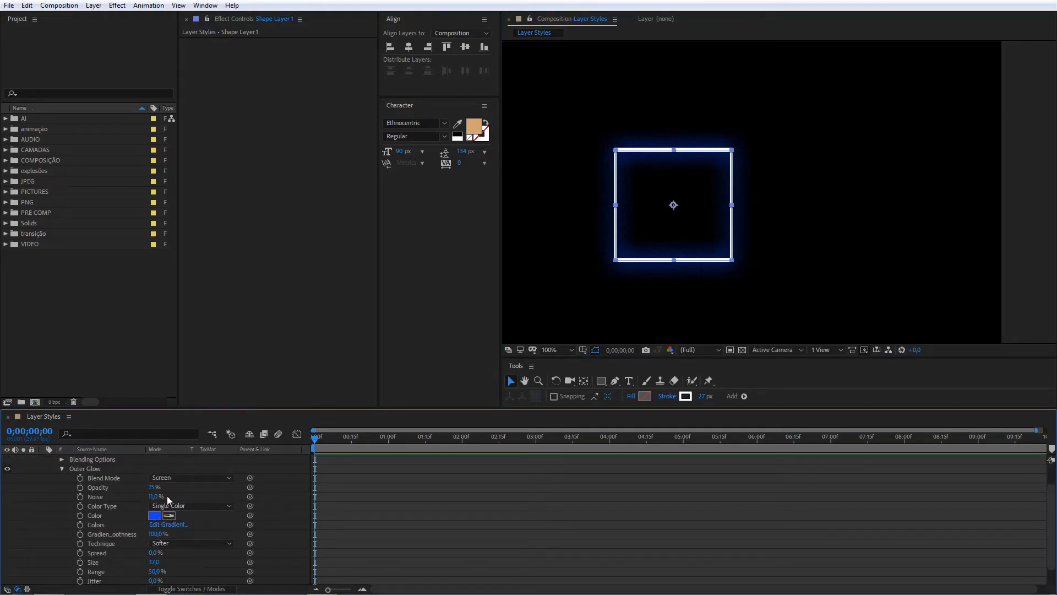
pyautogui.click(179, 479)
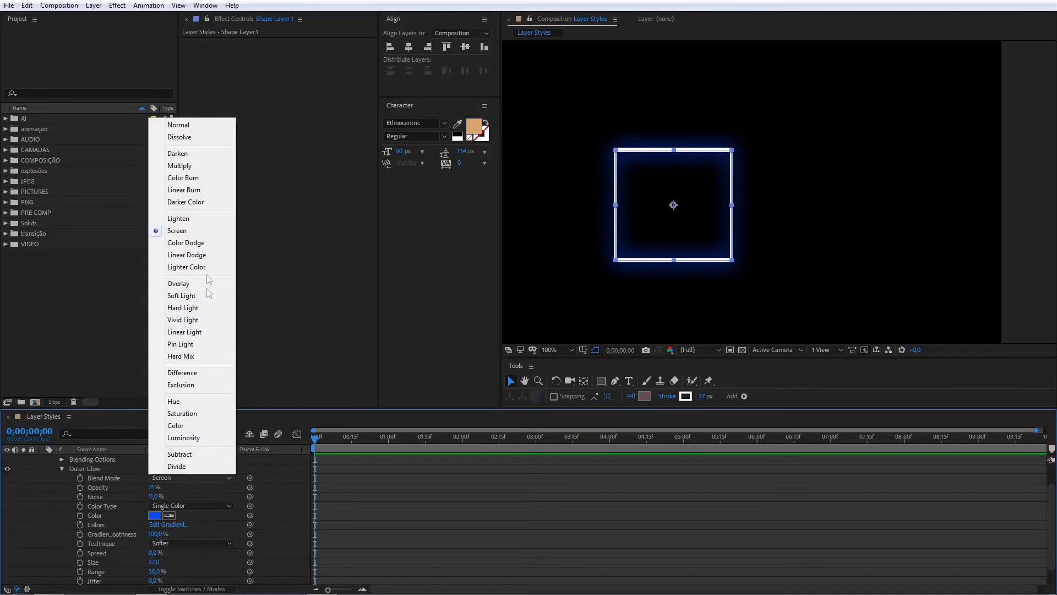
pyautogui.click(190, 506)
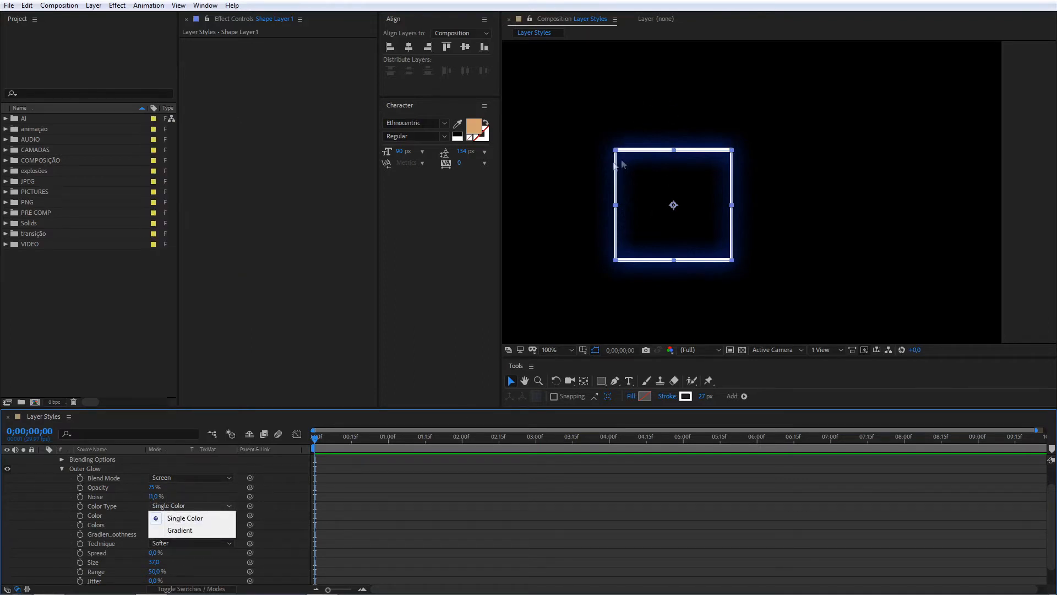
pyautogui.click(181, 530)
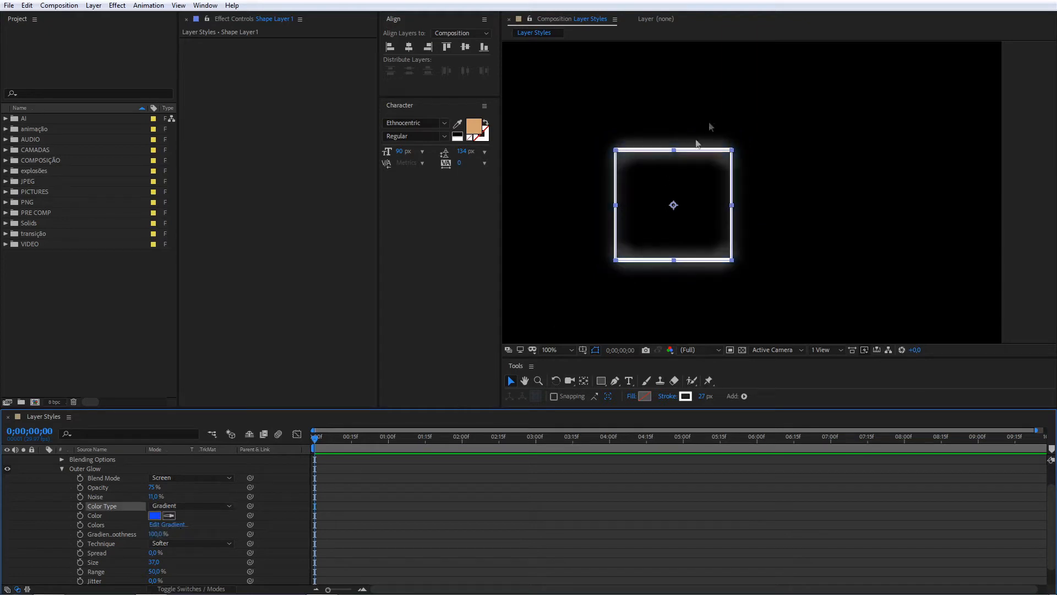
# View the glow's gradient colors without changing them, and return the Outer Glow color type to Single Color
pyautogui.click(167, 525)
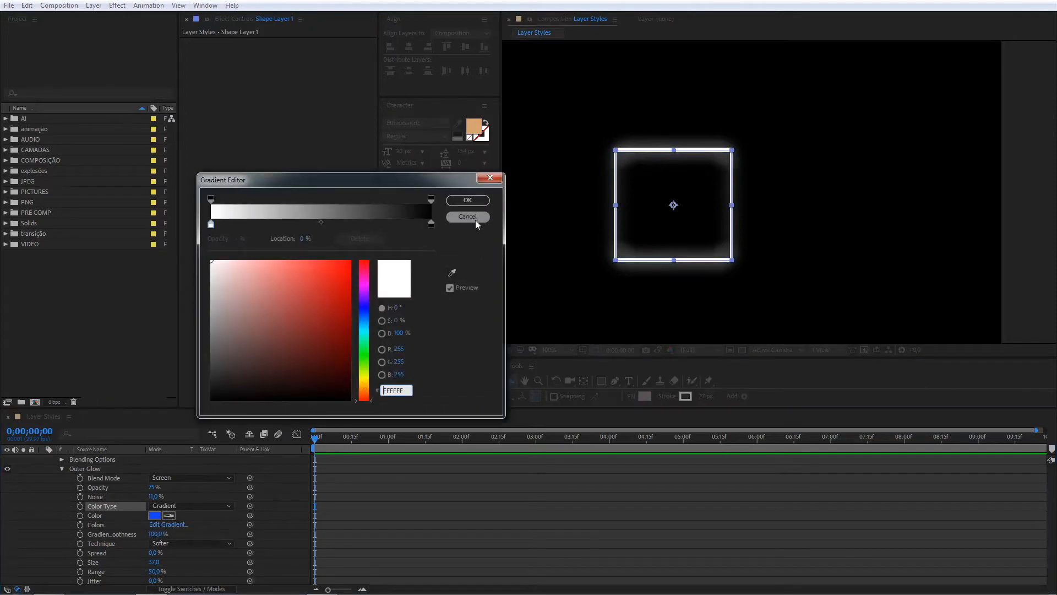
pyautogui.click(468, 216)
pyautogui.click(168, 505)
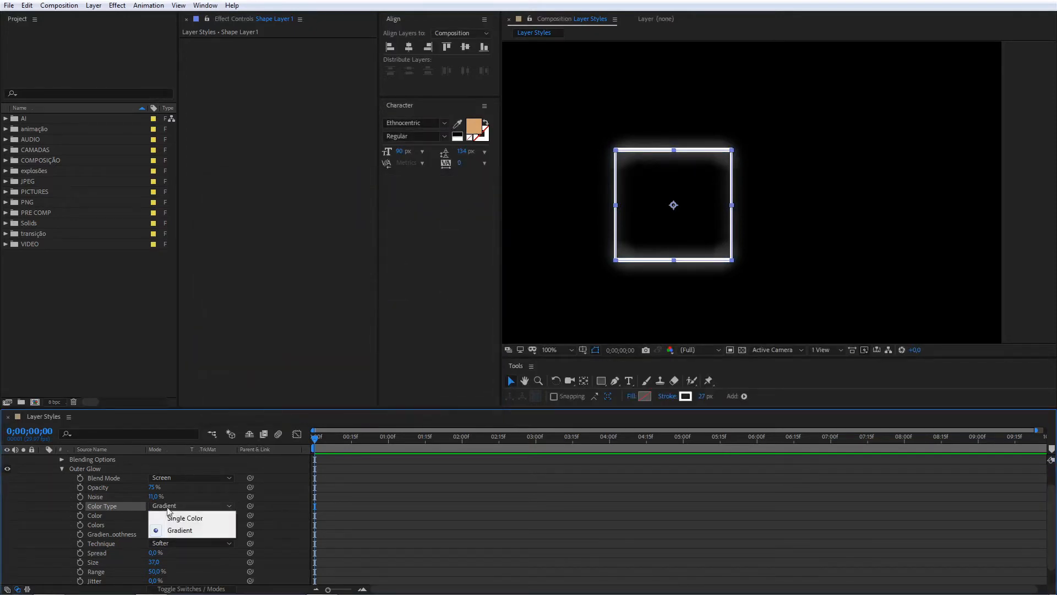
pyautogui.click(168, 516)
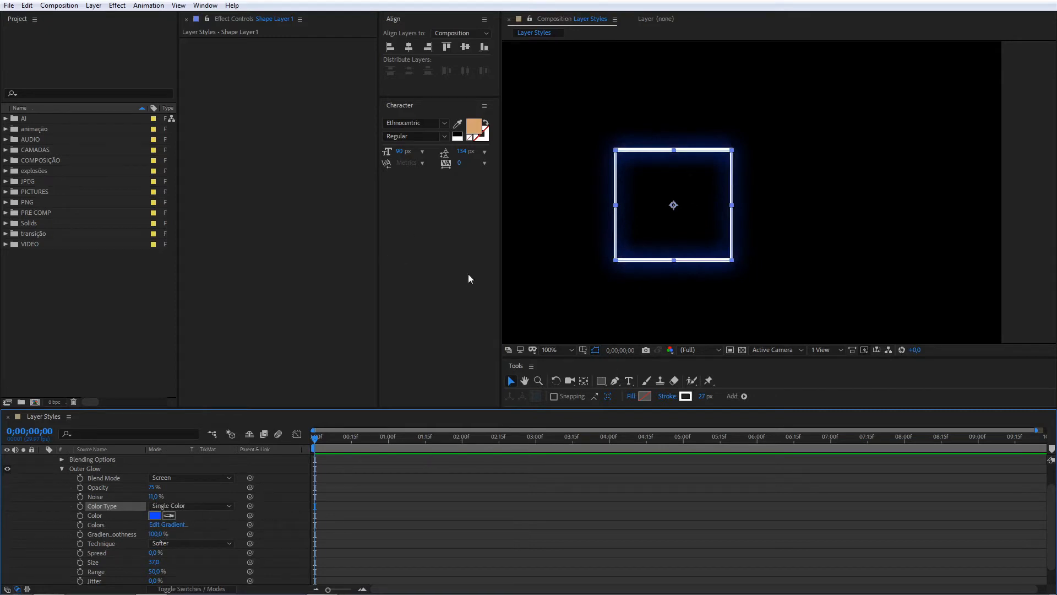
# Delete the square's shape layer and make the Black Solid 1 and textura madeira layers visible
pyautogui.scroll(2, 130, 494)
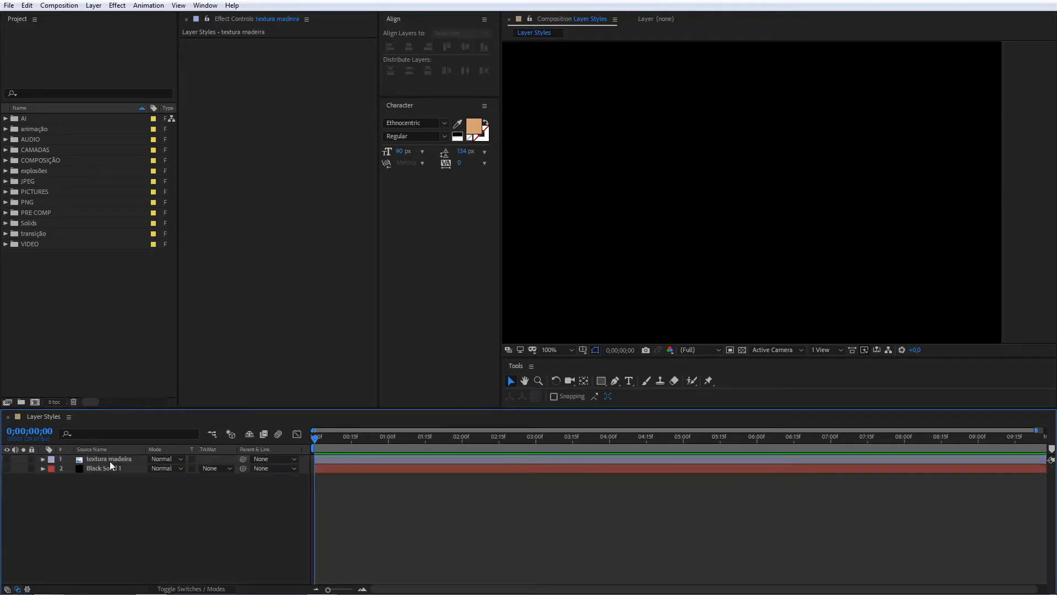
pyautogui.click(7, 469)
pyautogui.click(7, 460)
pyautogui.click(119, 458)
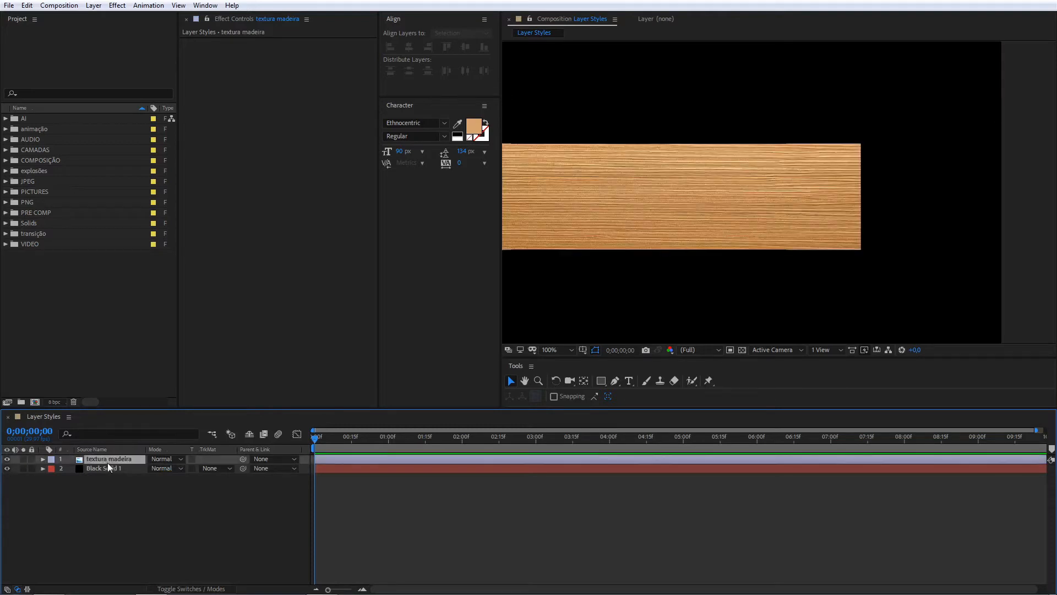
pyautogui.click(43, 459)
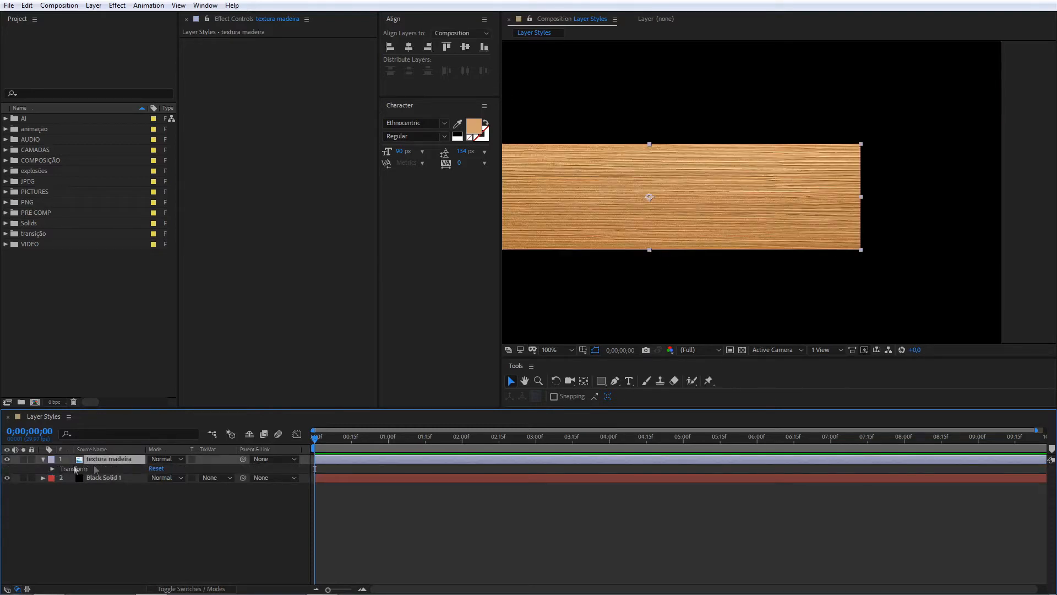
# Add a Satin layer style to the textura madeira layer
pyautogui.rightClick(100, 462)
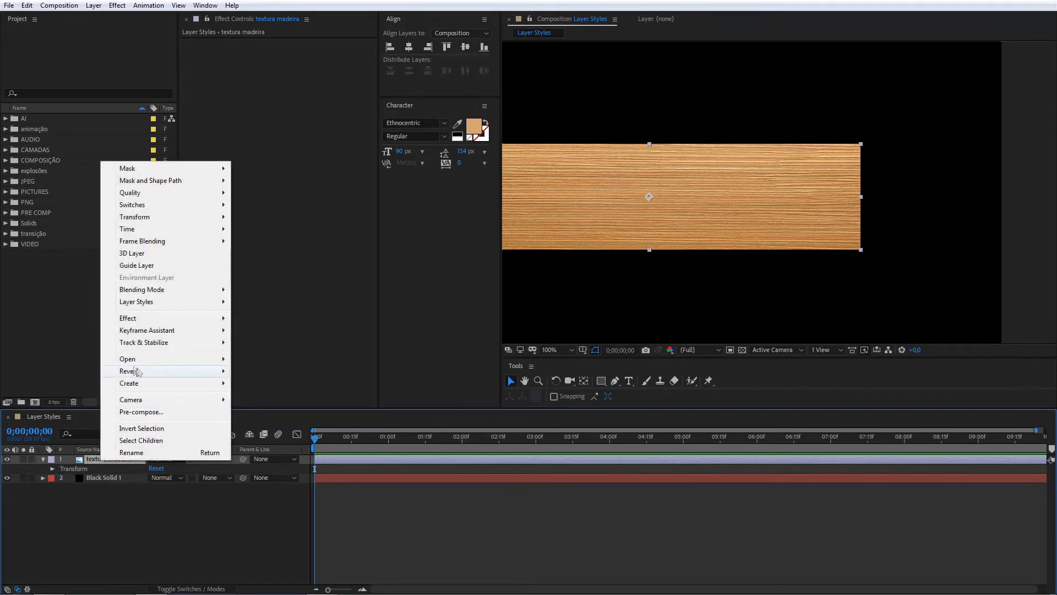
pyautogui.moveTo(145, 306)
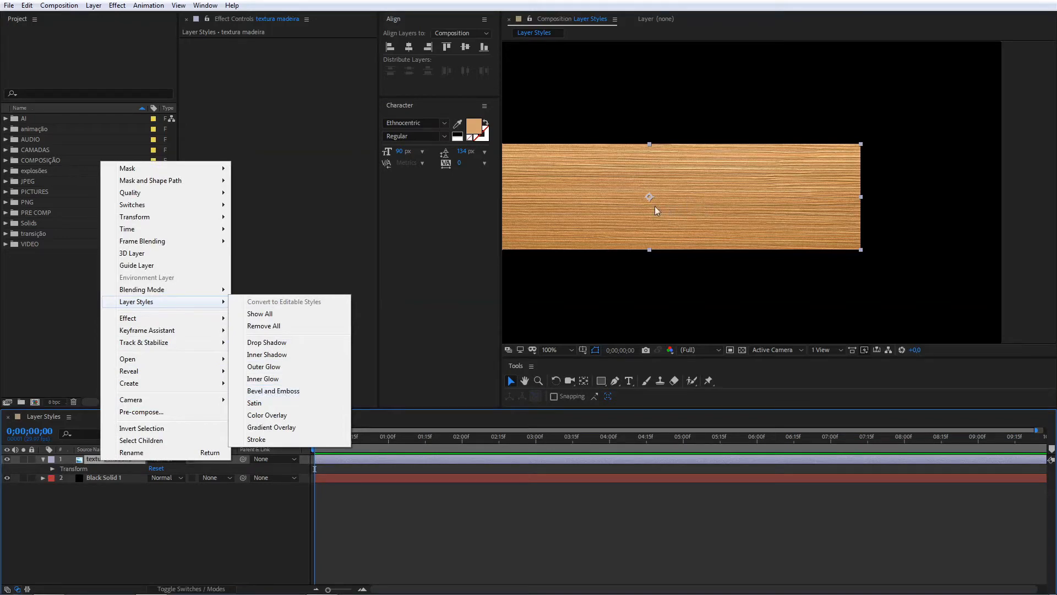
pyautogui.click(256, 403)
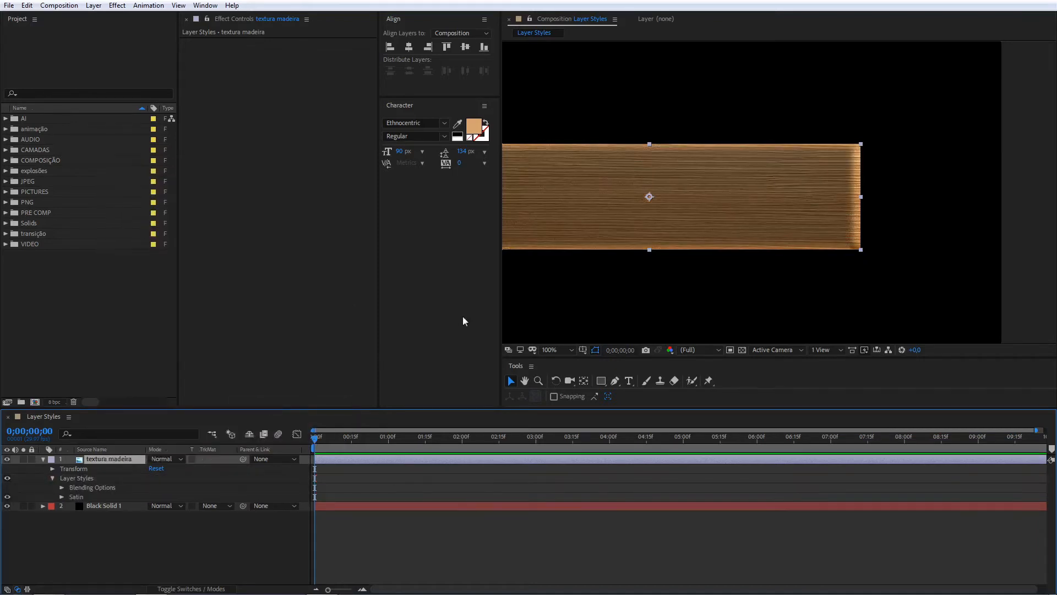
# Examine the Satin shading along the edges of the whole wood plank, and undo the Satin layer style
pyautogui.press(',')
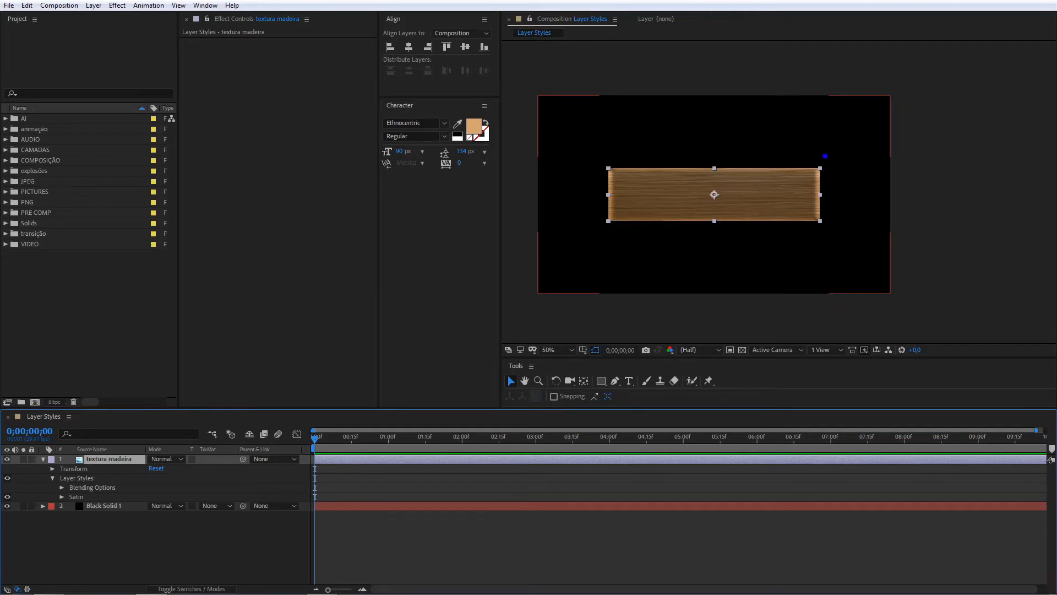
pyautogui.moveTo(829, 175); pyautogui.dragTo(887, 103)
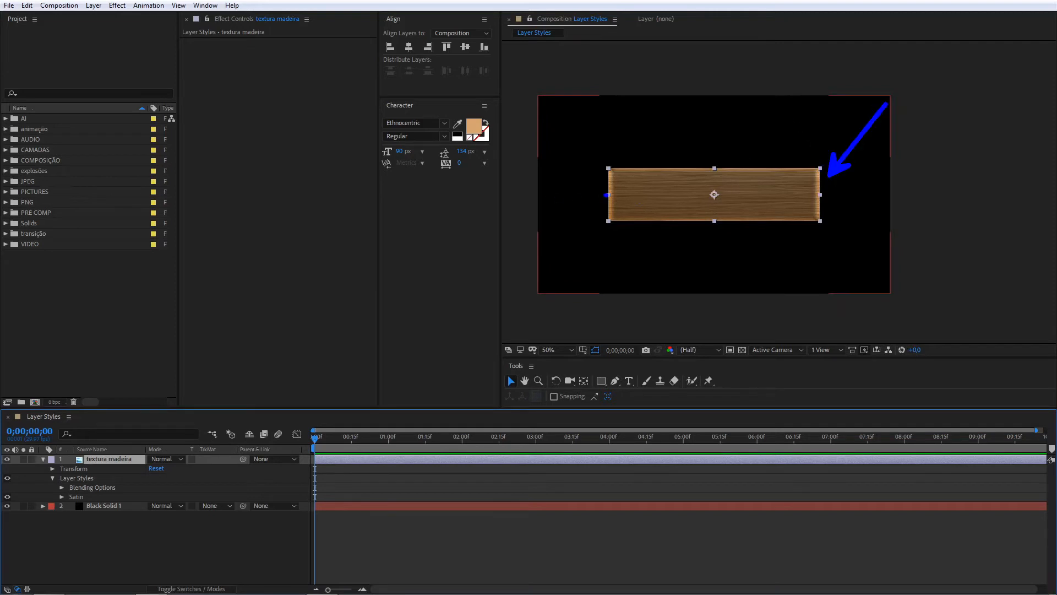
pyautogui.moveTo(602, 192); pyautogui.dragTo(533, 125)
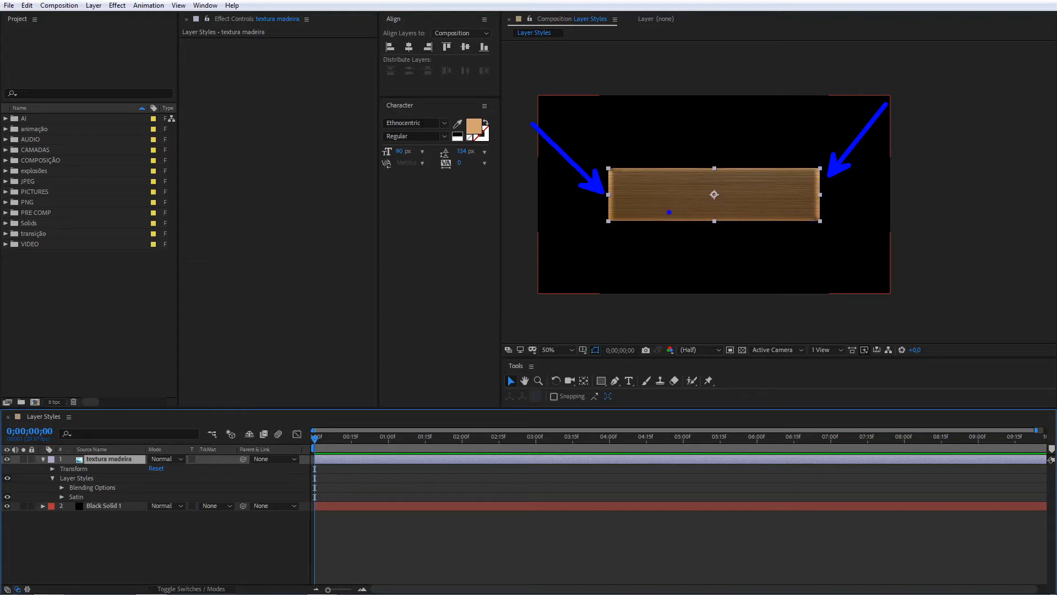
pyautogui.hotkey('ctrl', 'z')
pyautogui.hotkey('ctrl', 'z')
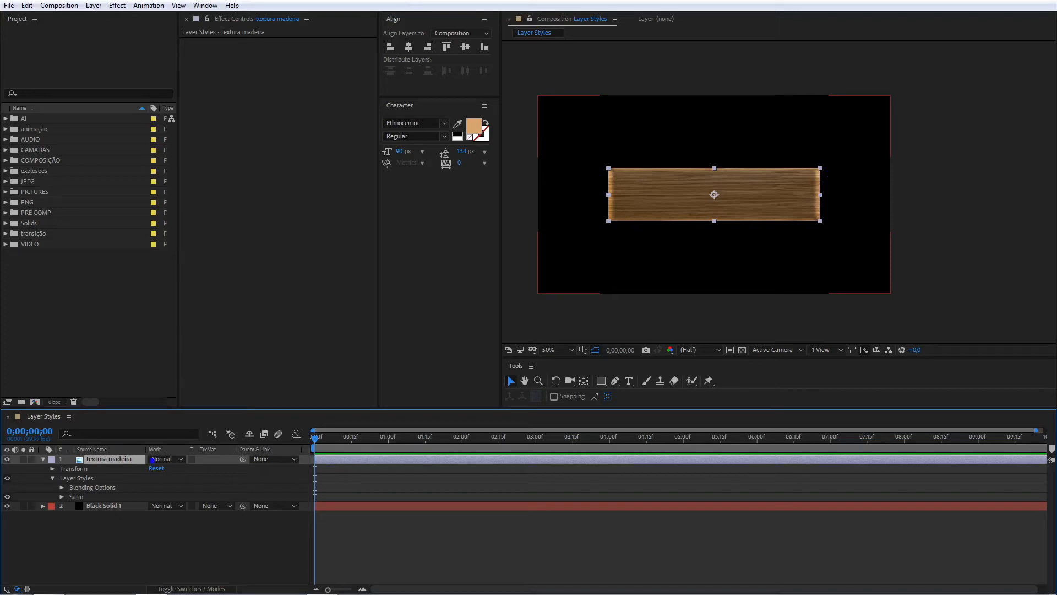
pyautogui.hotkey('ctrl', 'z')
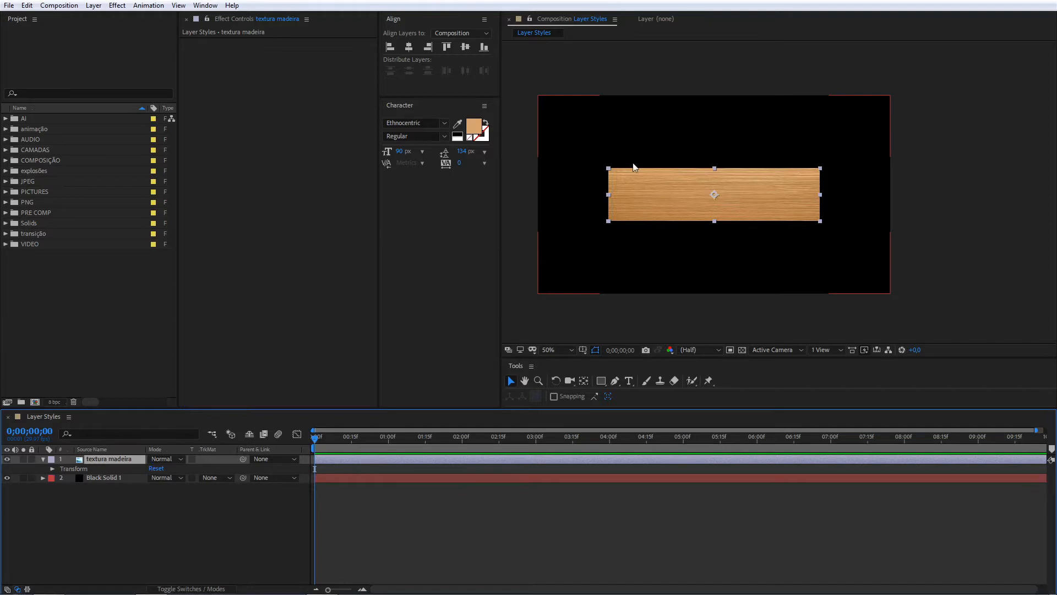
# Add a Color Overlay layer style to the textura madeira layer and set the overlay's blend mode to Multiply
pyautogui.rightClick(112, 462)
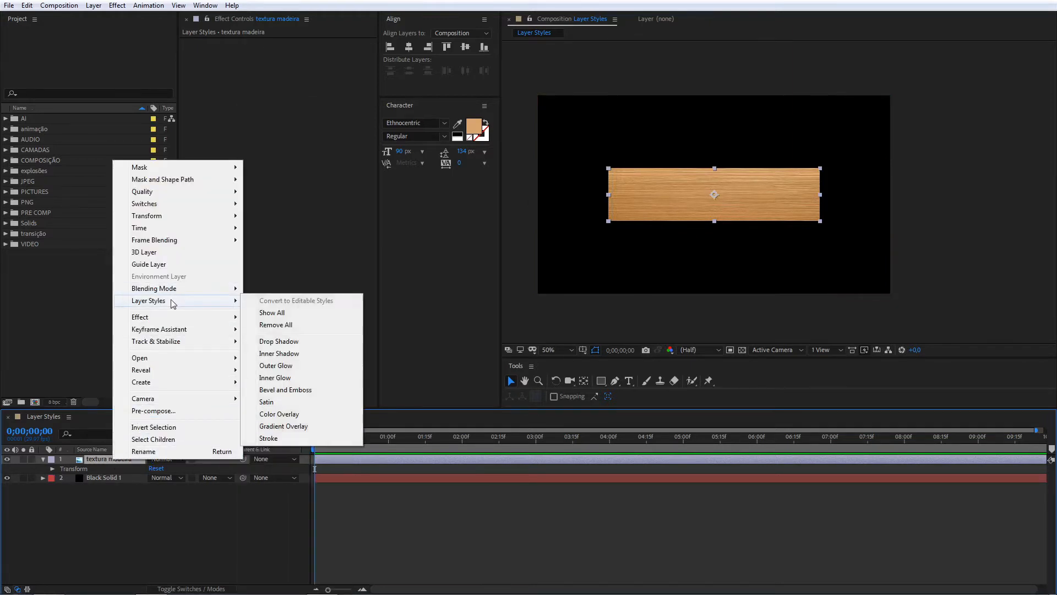
pyautogui.click(333, 414)
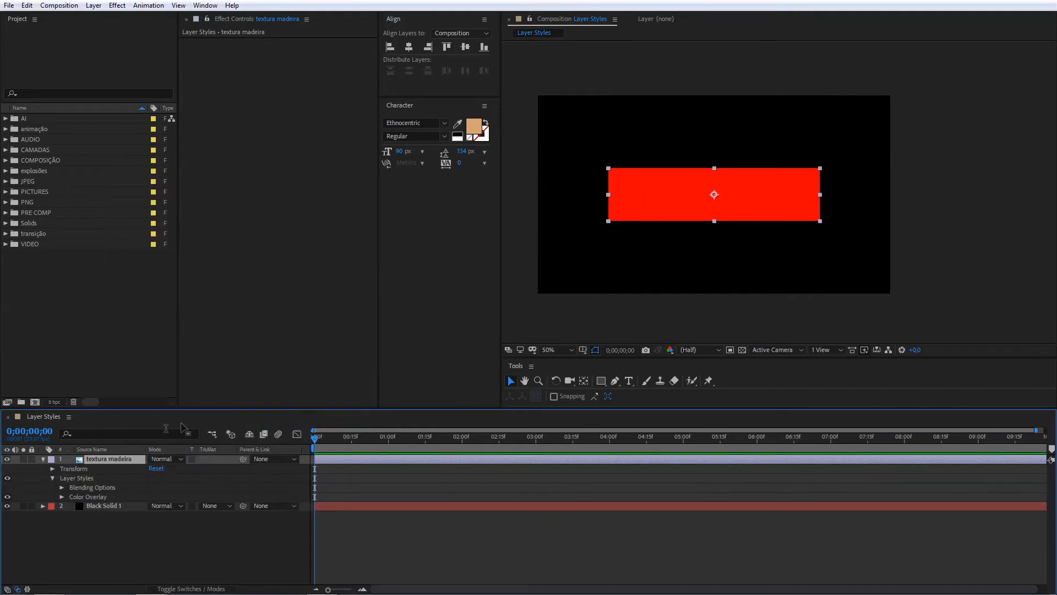
pyautogui.click(62, 496)
pyautogui.click(193, 507)
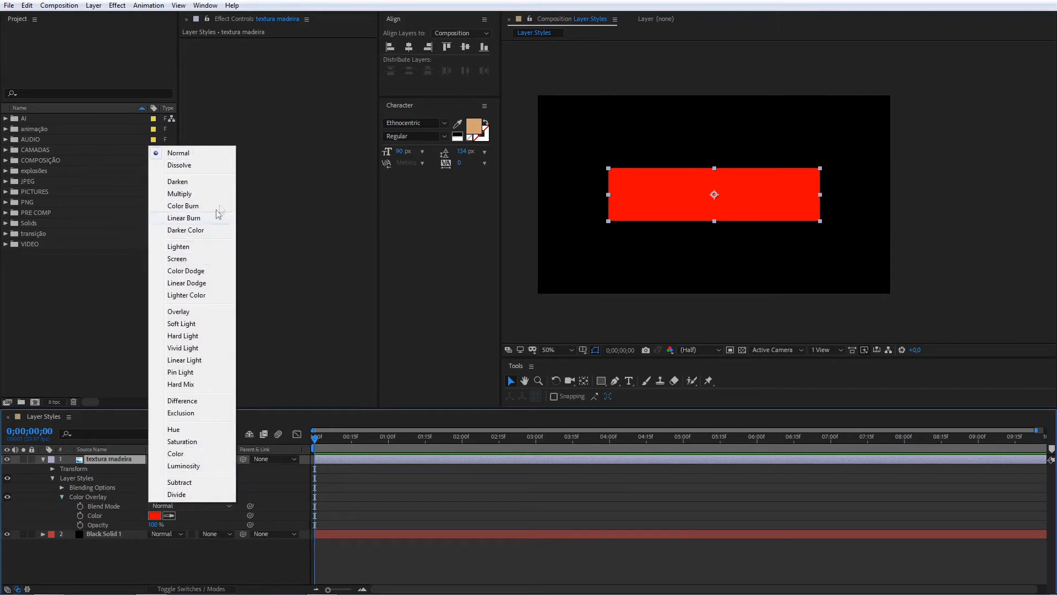
pyautogui.click(221, 194)
pyautogui.scroll(2, 739, 196)
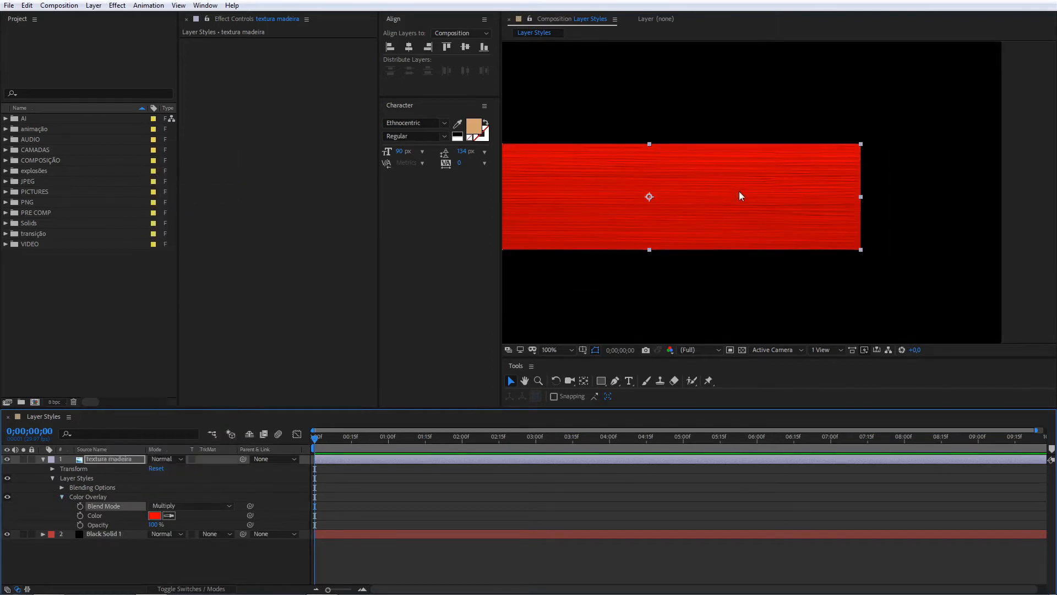
# Try the Overlay and Subtract blend modes for the Color Overlay on the wood texture
pyautogui.click(169, 505)
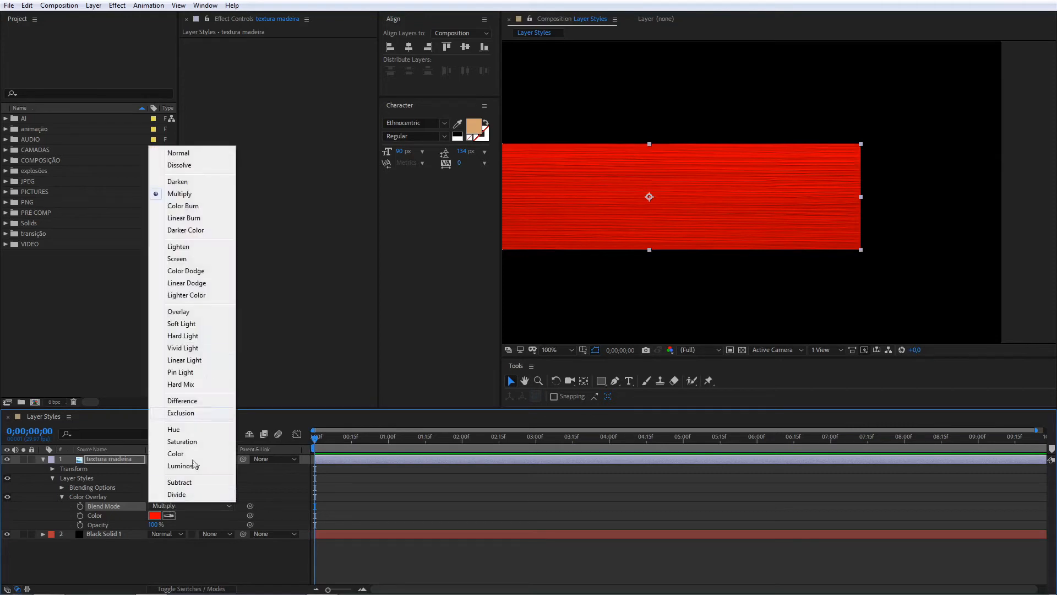
pyautogui.click(189, 313)
pyautogui.scroll(-2, 789, 158)
pyautogui.scroll(1, 789, 176)
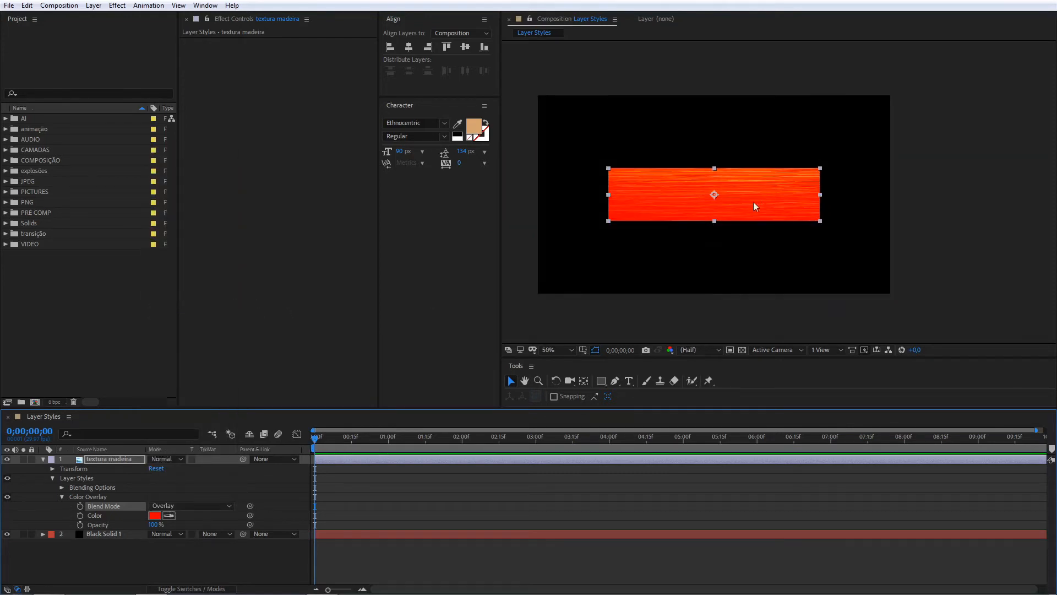
pyautogui.click(200, 506)
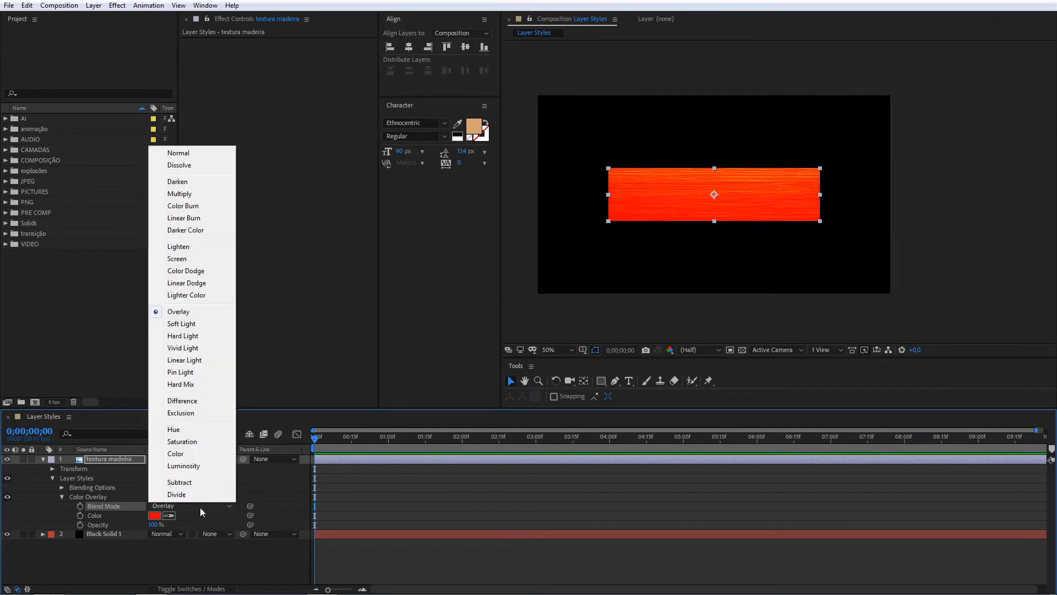
pyautogui.click(197, 483)
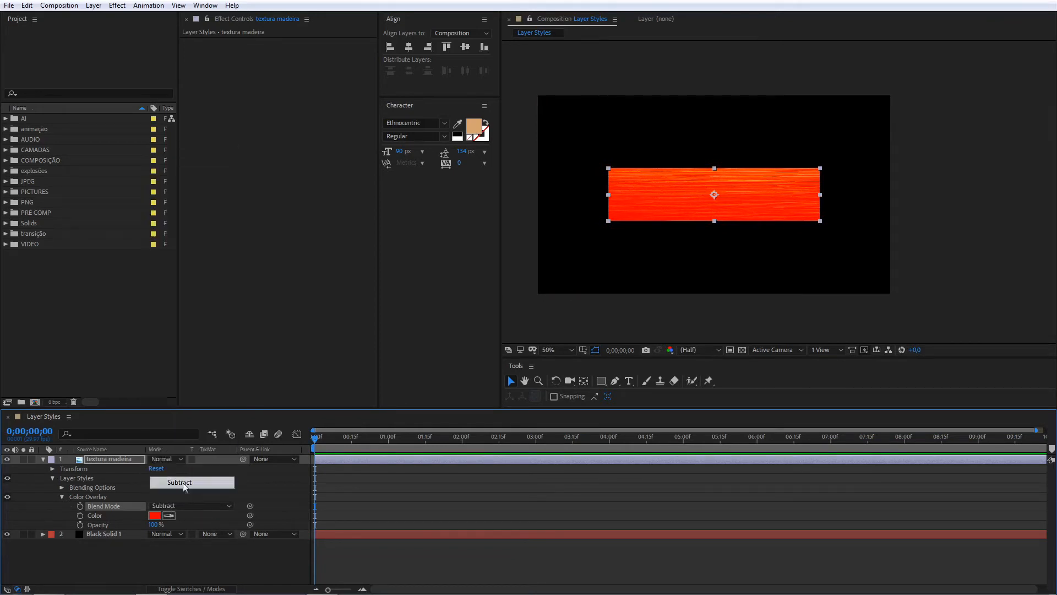
# Set the Color Overlay's blend mode to Normal and try a lower opacity for it
pyautogui.click(180, 506)
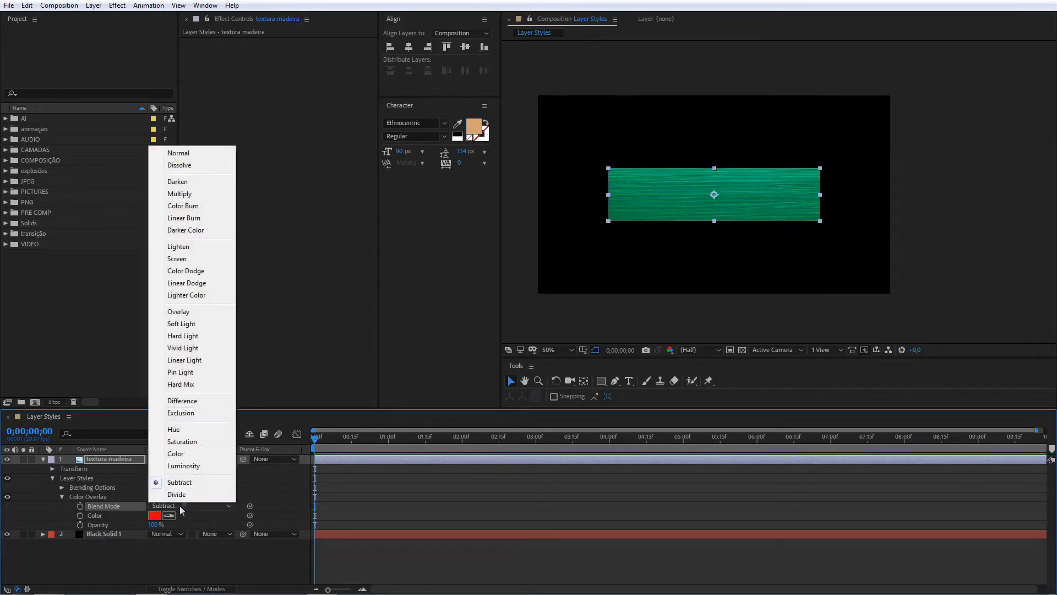
pyautogui.click(197, 153)
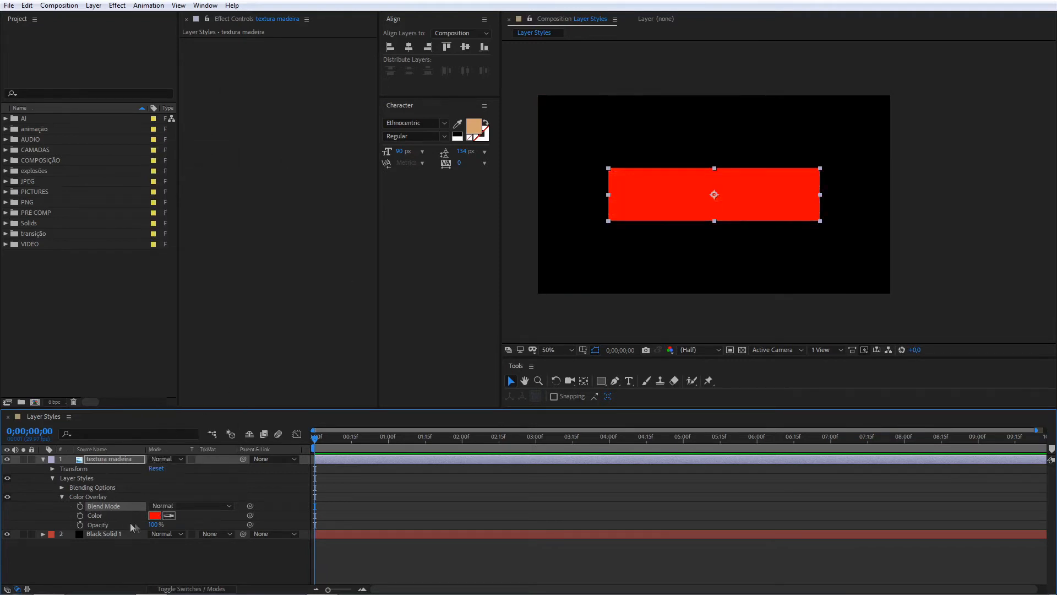
pyautogui.moveTo(156, 525); pyautogui.dragTo(114, 533)
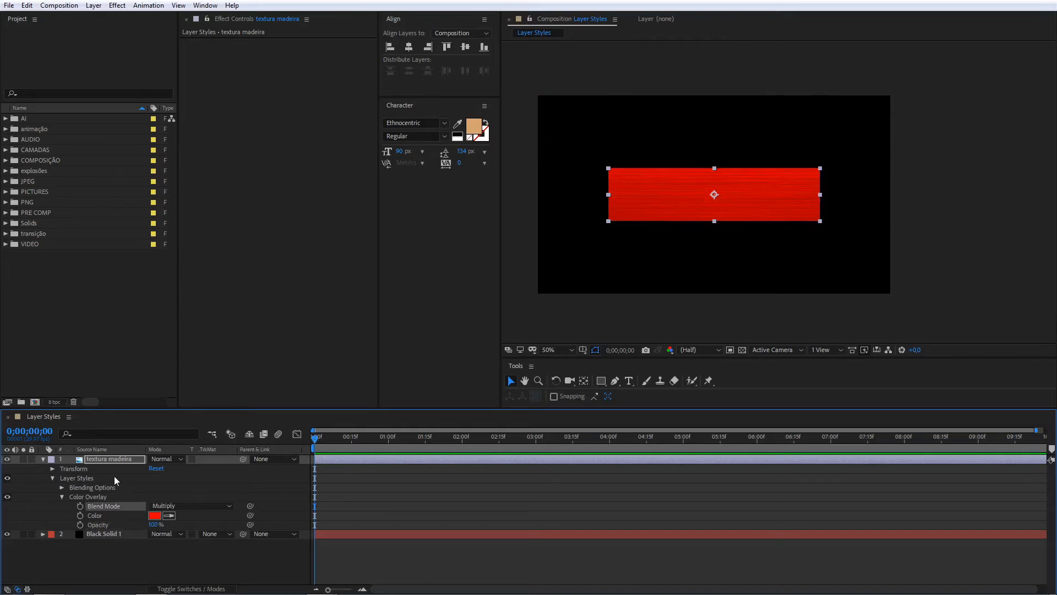
# Delete the textura madeira layer's existing layer styles and add a Gradient Overlay style to it
pyautogui.click(114, 476)
pyautogui.press('Delete')
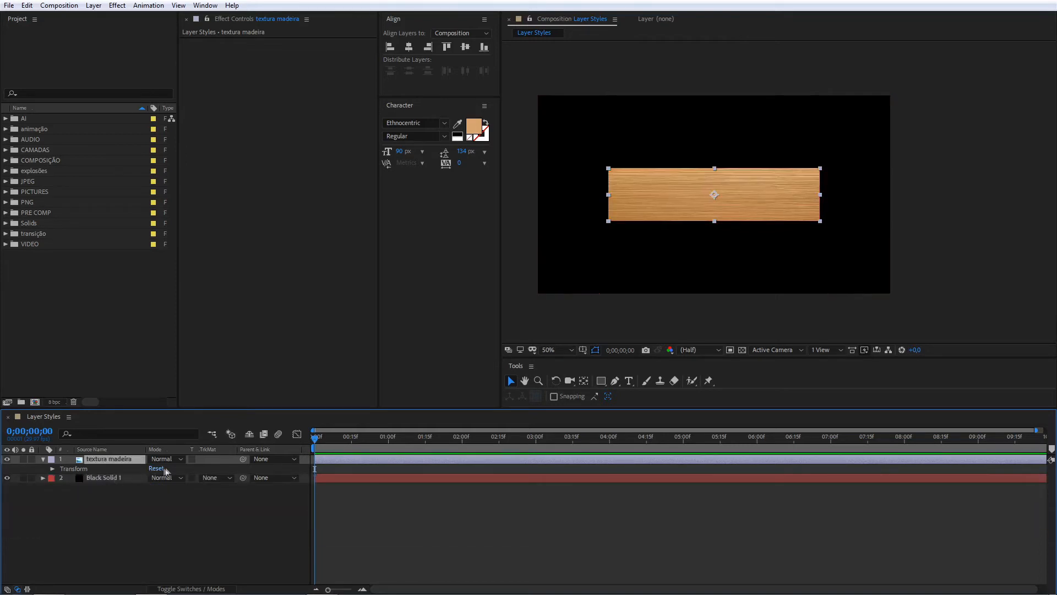
pyautogui.rightClick(95, 459)
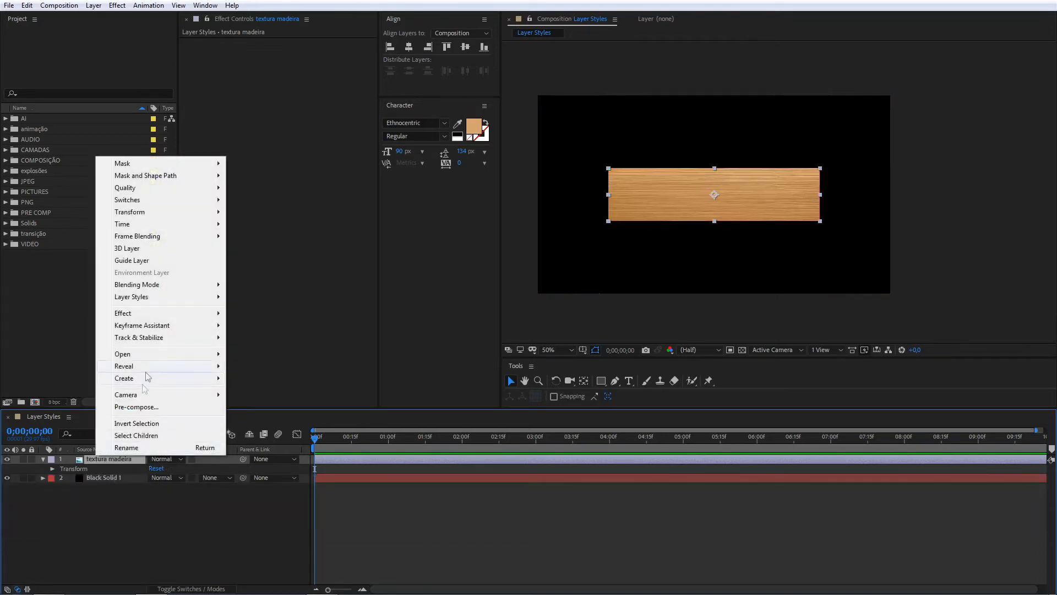
pyautogui.moveTo(149, 296)
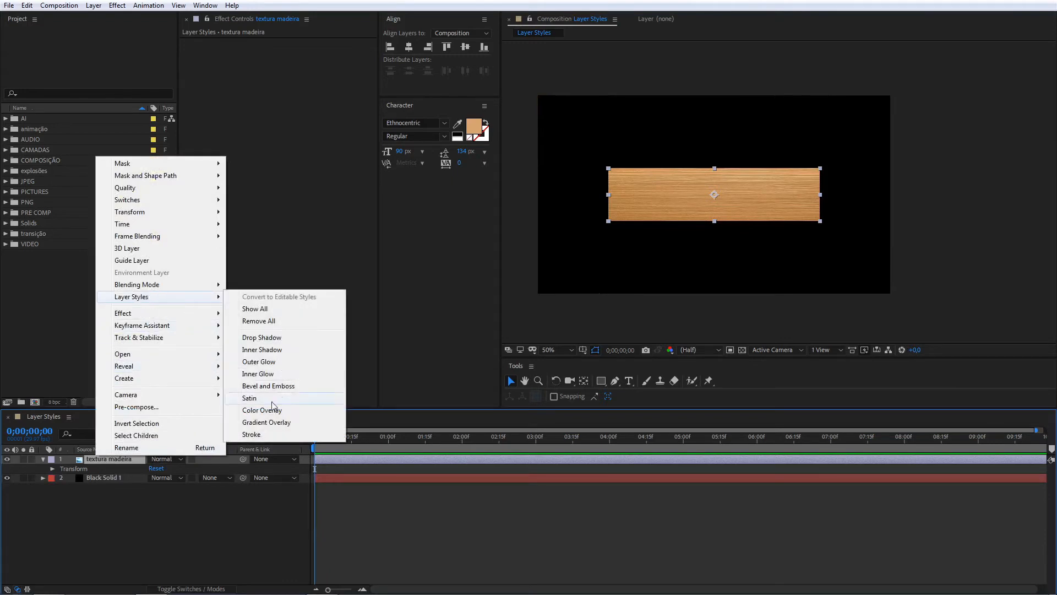
pyautogui.click(268, 422)
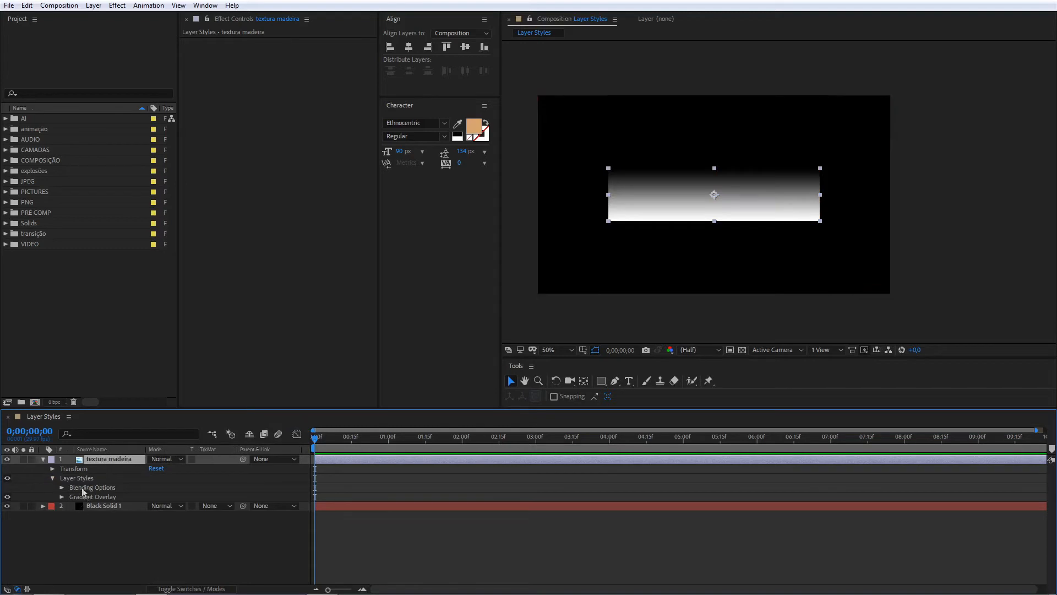
# Delete the textura madeira layer's existing layer styles and add a Stroke style to it
pyautogui.click(139, 480)
pyautogui.press('Delete')
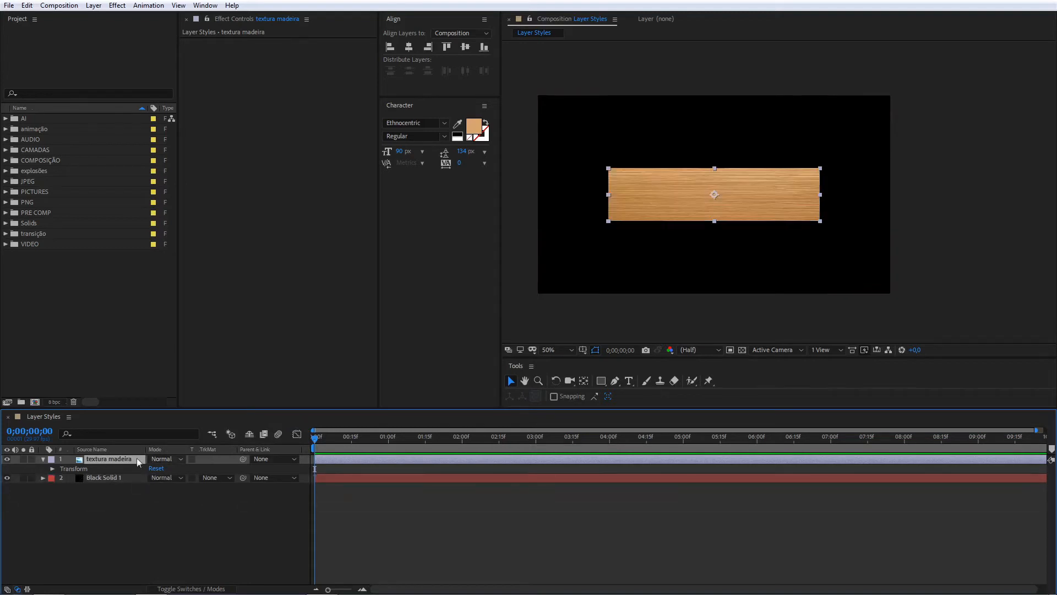
pyautogui.rightClick(114, 458)
pyautogui.moveTo(151, 306)
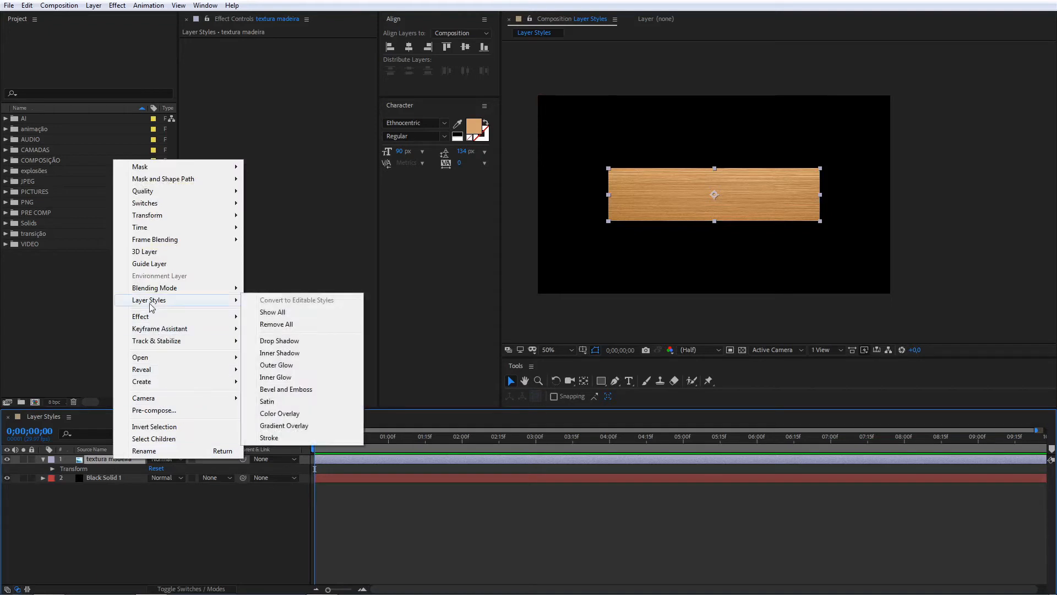
pyautogui.click(269, 438)
pyautogui.scroll(2, 735, 194)
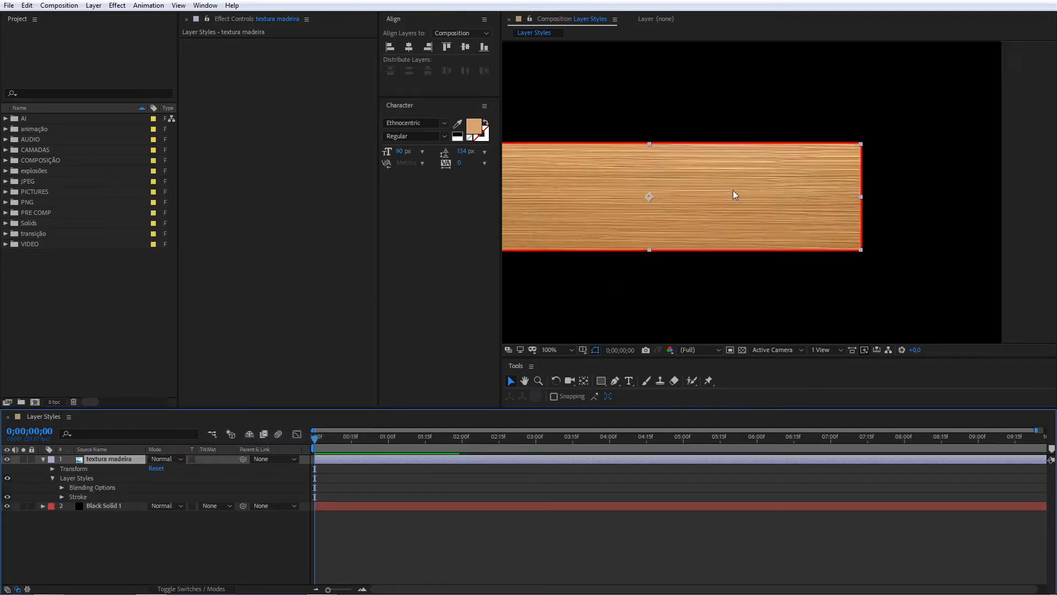
pyautogui.moveTo(772, 221); pyautogui.dragTo(572, 240)
pyautogui.scroll(2, 682, 241)
pyautogui.scroll(-2, 683, 239)
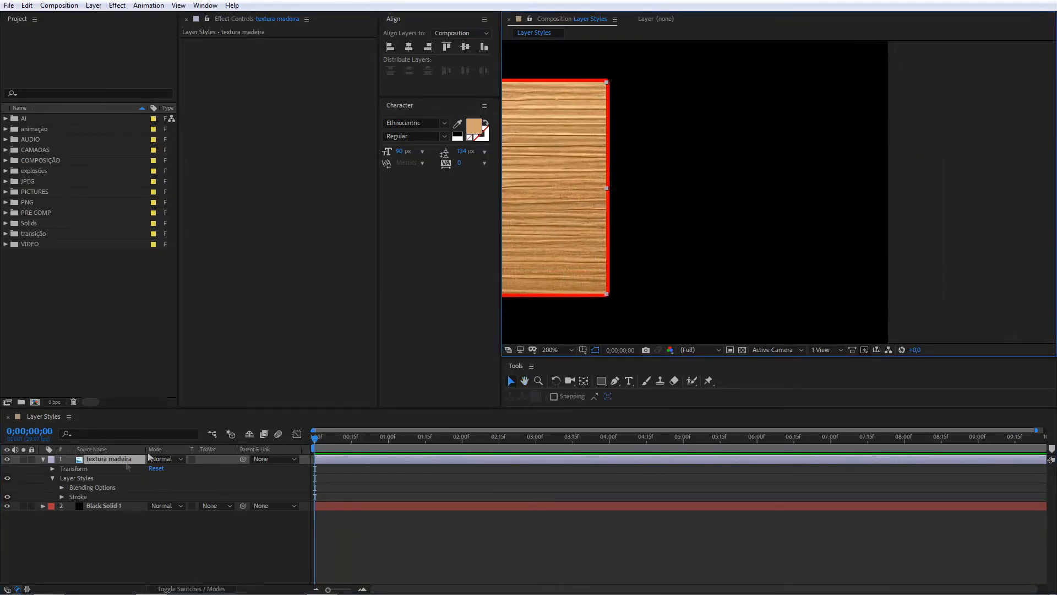
# Set the wood texture's Stroke size to 6.4 and its color to light pink, hex E58E8E
pyautogui.click(61, 496)
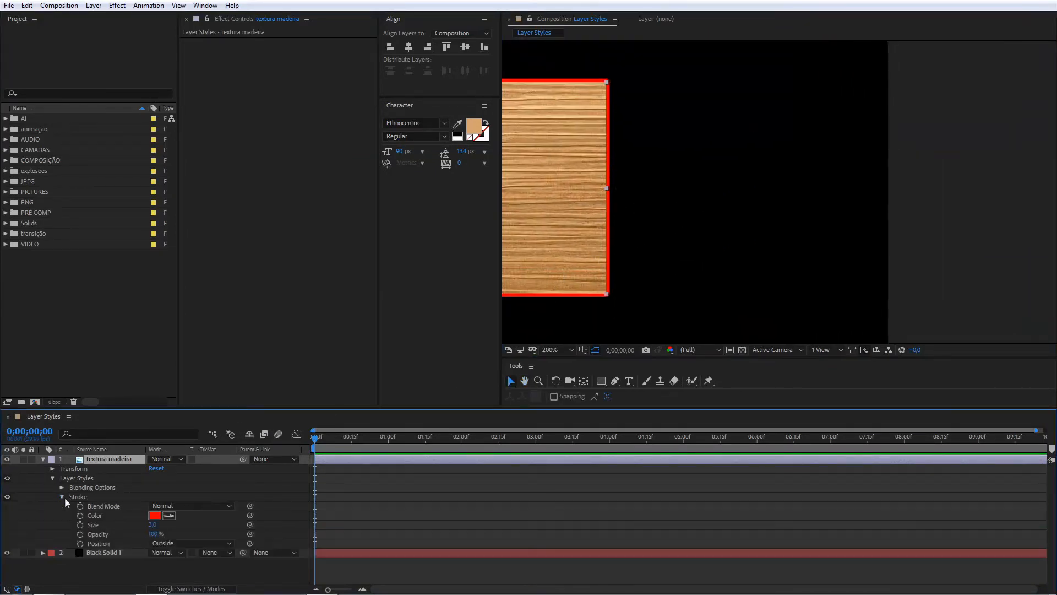
pyautogui.moveTo(153, 525); pyautogui.dragTo(161, 530)
pyautogui.click(154, 515)
pyautogui.moveTo(245, 250); pyautogui.dragTo(241, 246)
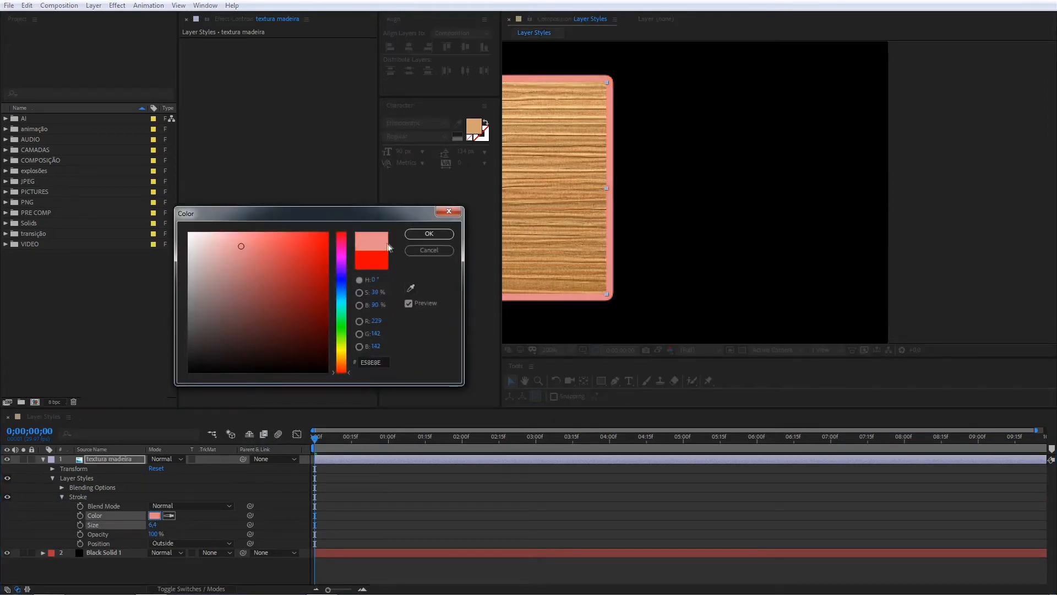
pyautogui.click(429, 233)
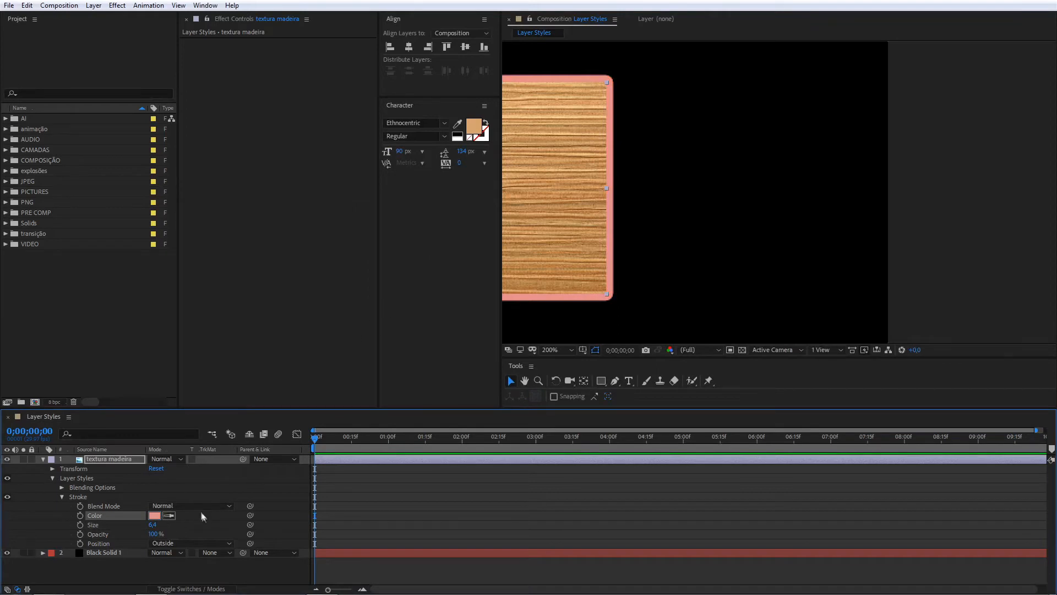
# Lower the Stroke's opacity to 91% and set its position to Inside
pyautogui.moveTo(154, 536); pyautogui.dragTo(150, 536)
pyautogui.click(163, 543)
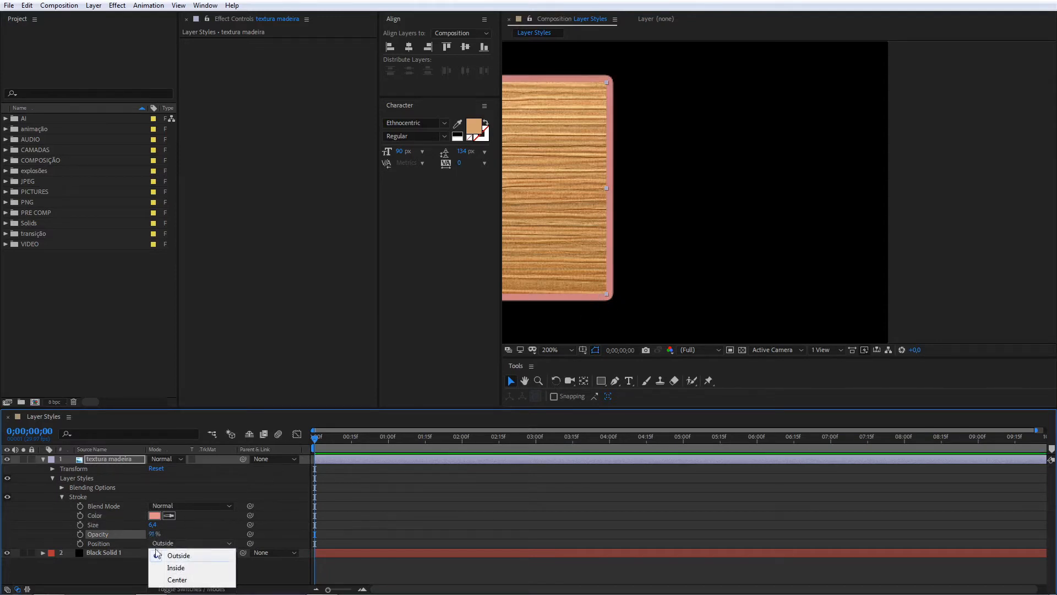
pyautogui.click(175, 567)
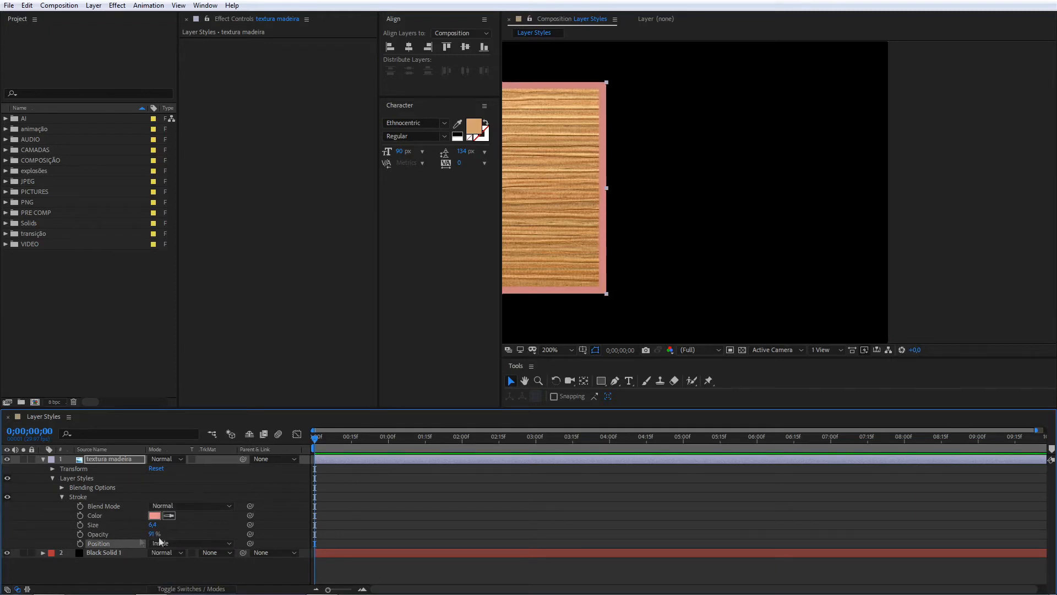
# Remove the Stroke layer style from the textura madeira layer and add a Bevel and Emboss style
pyautogui.click(61, 497)
pyautogui.click(80, 478)
pyautogui.press('Delete')
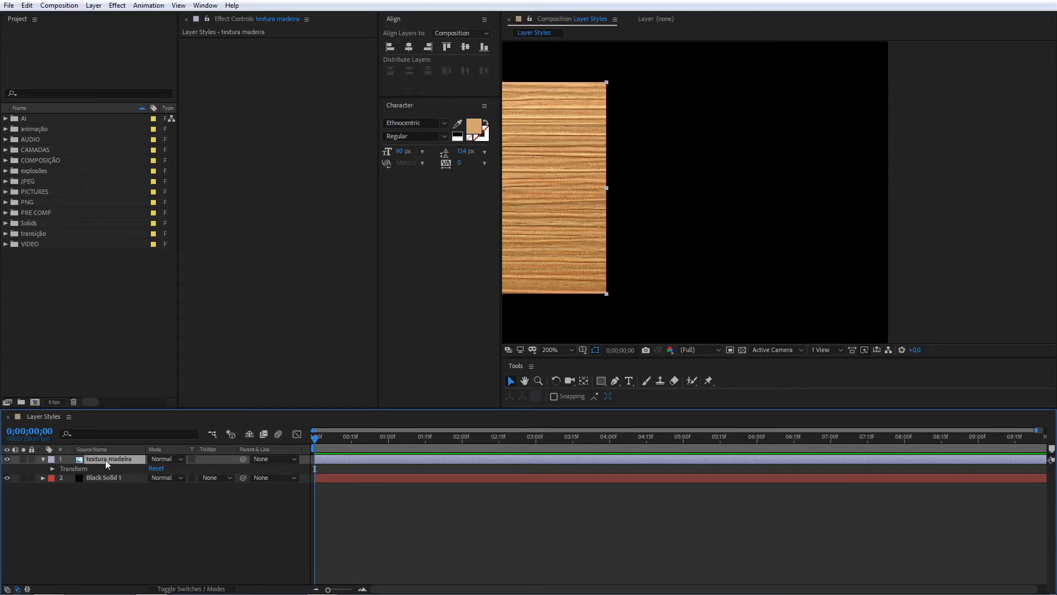
pyautogui.rightClick(106, 460)
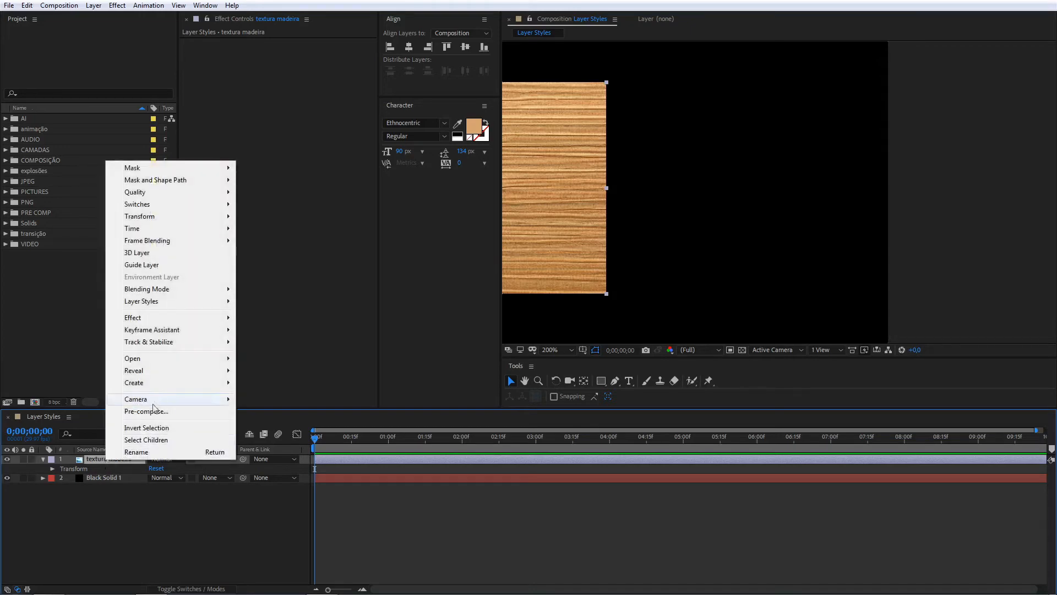
pyautogui.moveTo(188, 301)
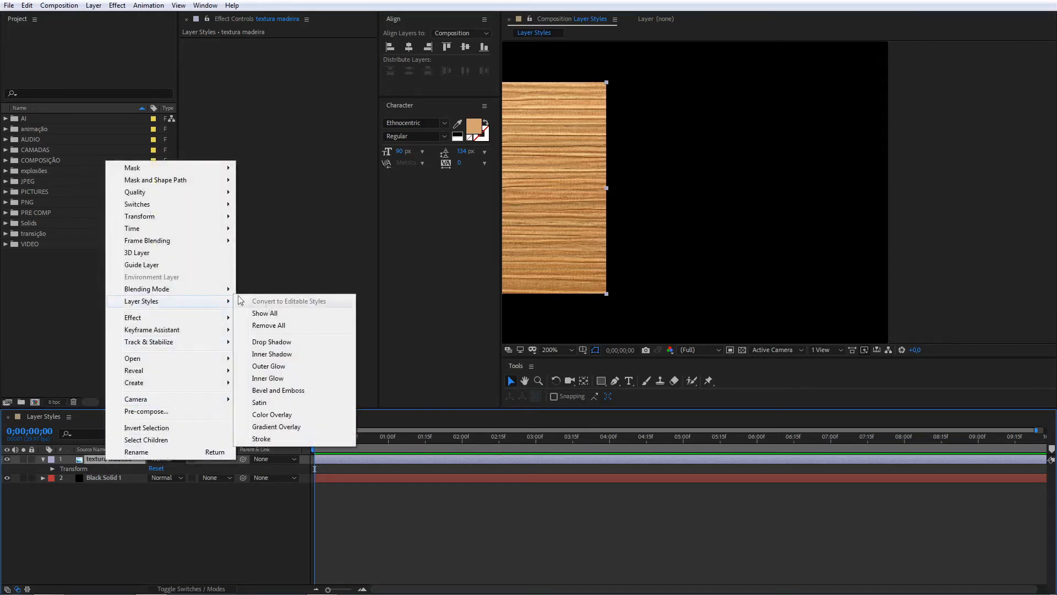
pyautogui.click(280, 391)
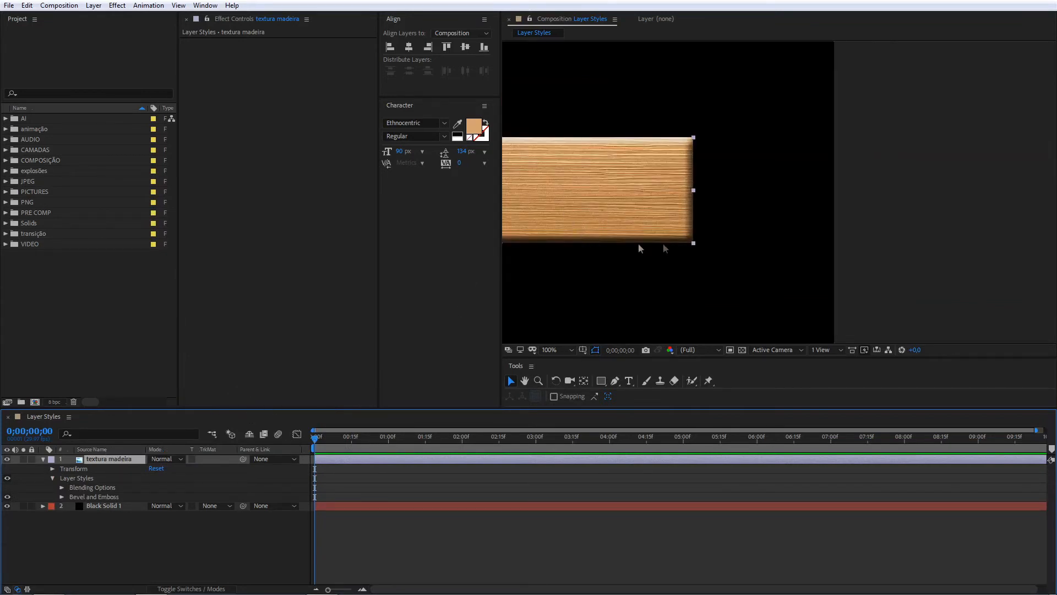
pyautogui.scroll(-2, 593, 237)
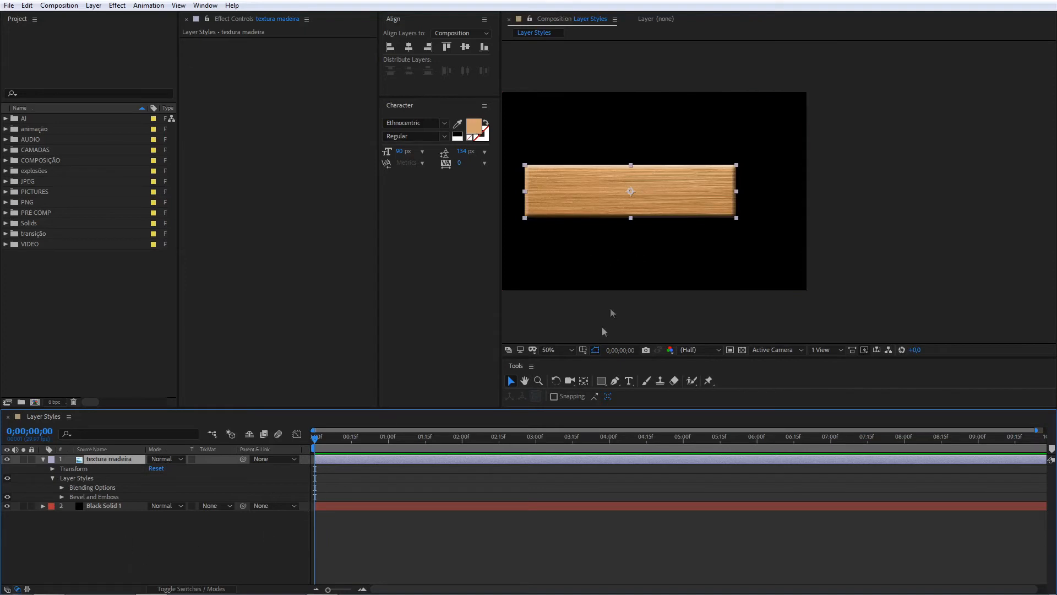
# Try larger Bevel and Emboss sizes of 24 and 141 on the wood texture, ending with a size of 14
pyautogui.click(112, 545)
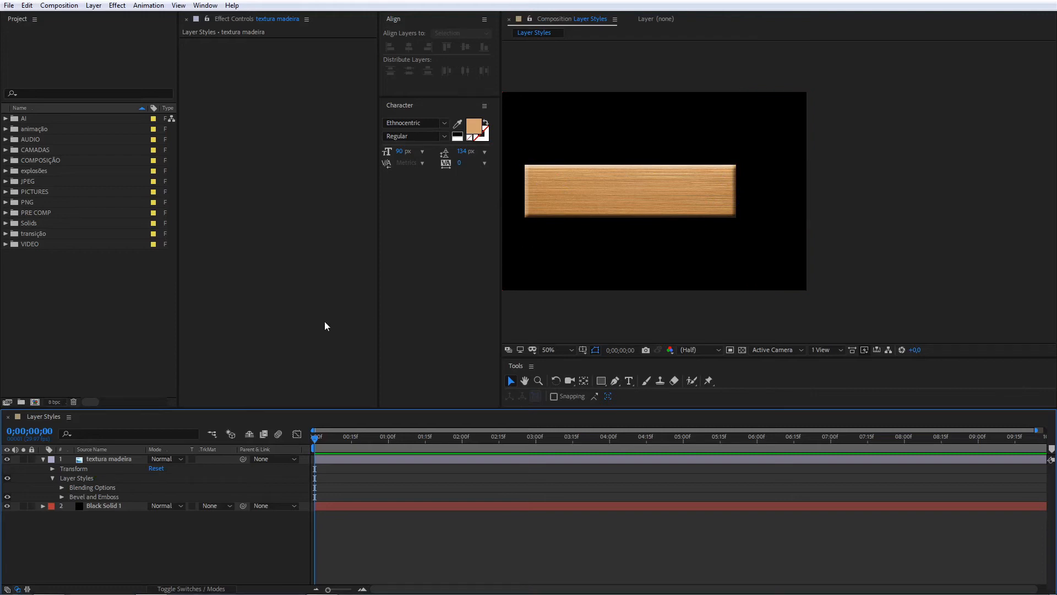
pyautogui.click(60, 496)
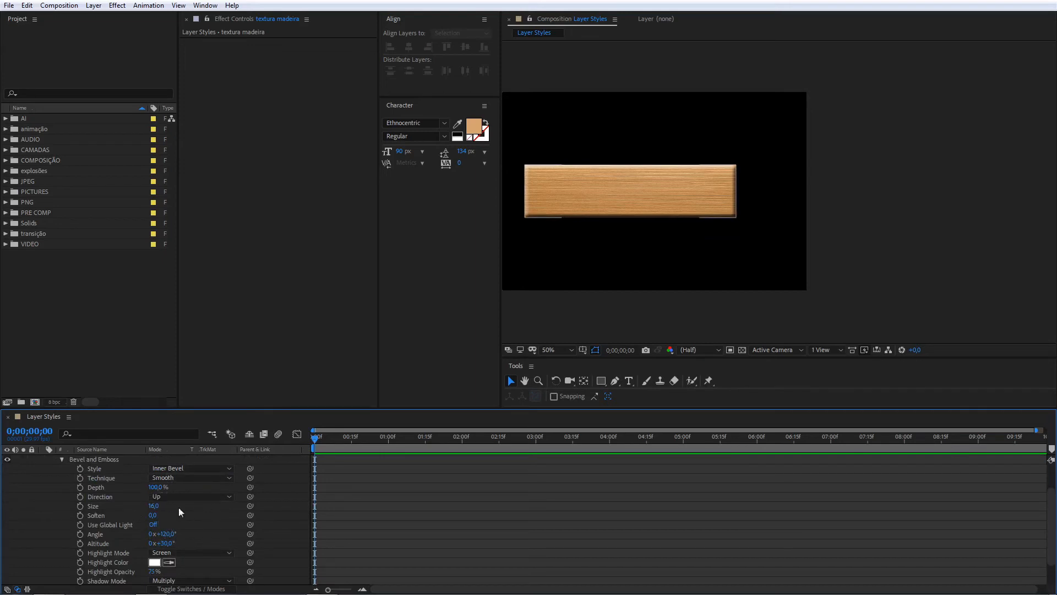
pyautogui.moveTo(157, 506); pyautogui.dragTo(160, 507)
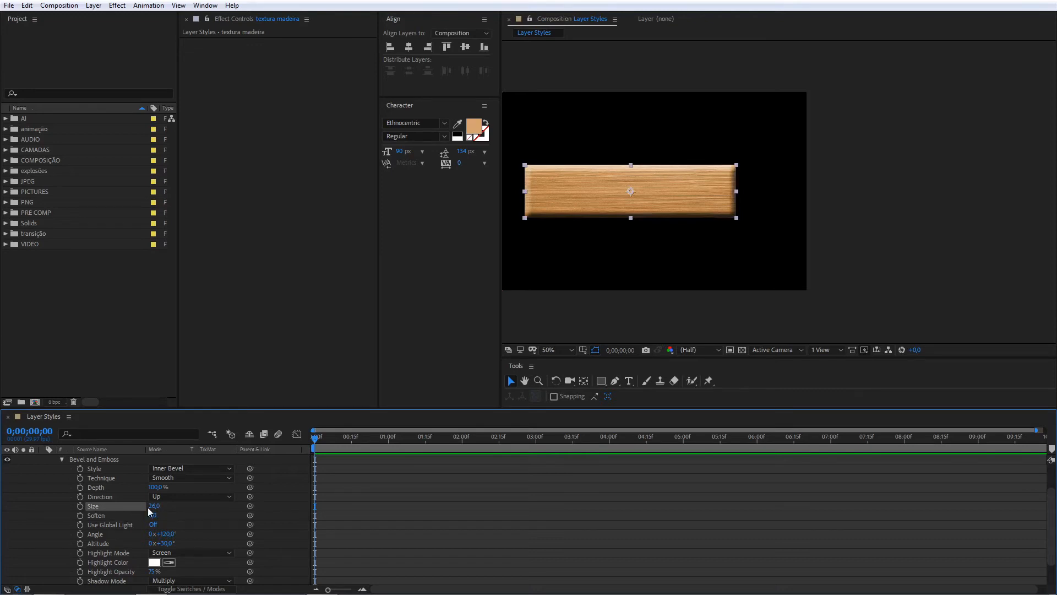
pyautogui.moveTo(153, 506); pyautogui.dragTo(206, 497)
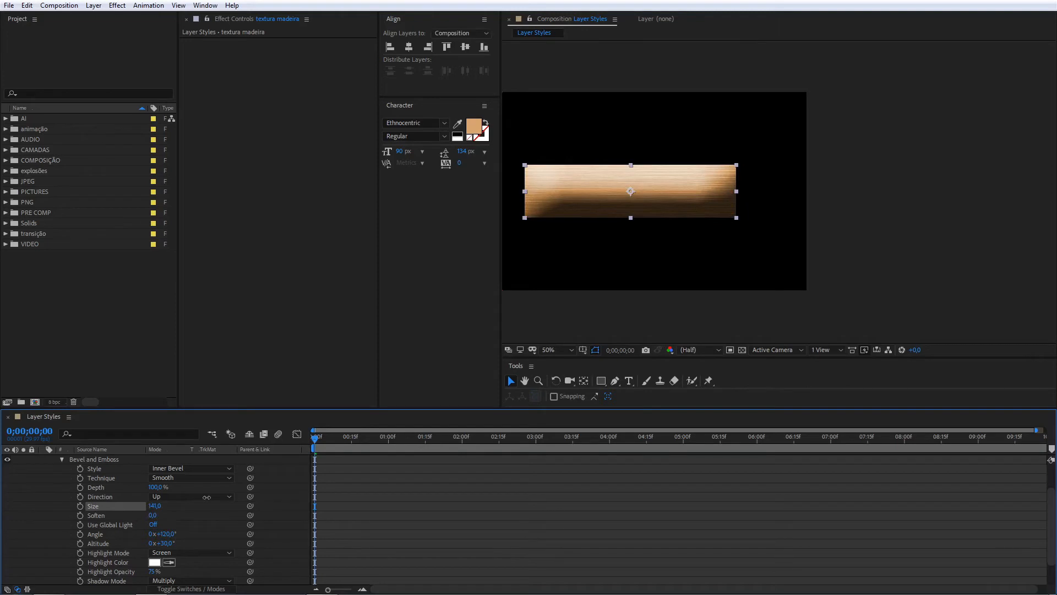
pyautogui.moveTo(206, 498); pyautogui.dragTo(153, 515)
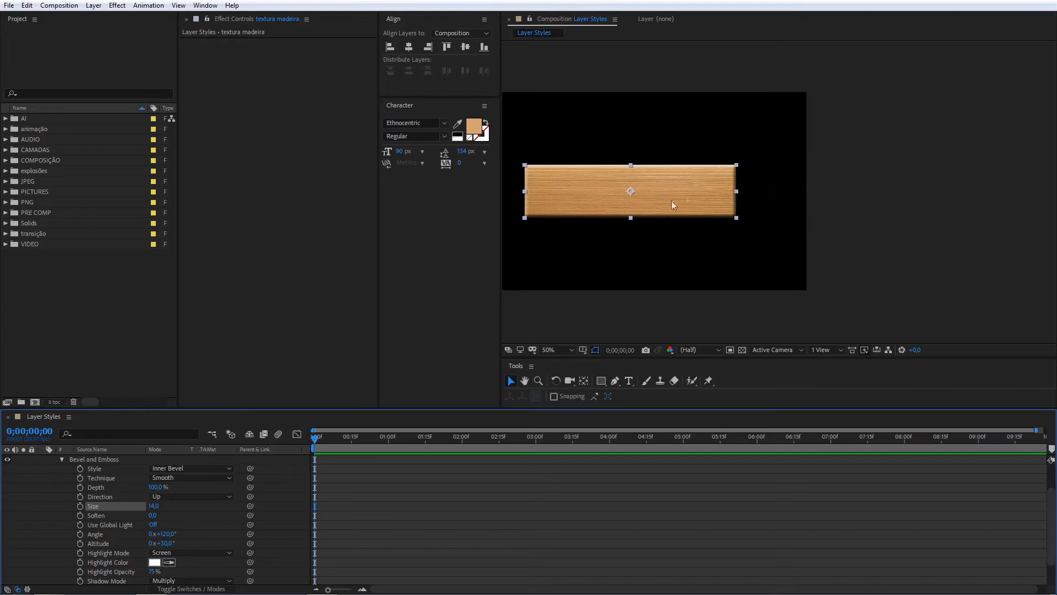
# Try different lighting angle and altitude values for the Bevel and Emboss and undo the changes
pyautogui.moveTo(161, 534)
pyautogui.mouseDown()
pyautogui.moveTo(174, 530)
pyautogui.moveTo(165, 545)
pyautogui.mouseUp()
pyautogui.hotkey('ctrl', 'z')
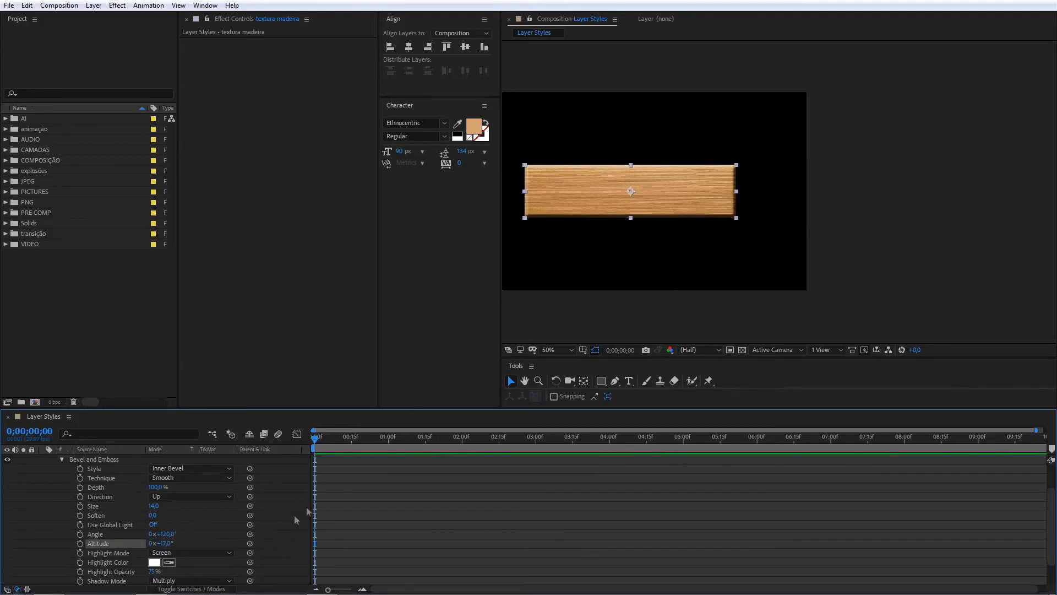
pyautogui.hotkey('ctrl', 'z')
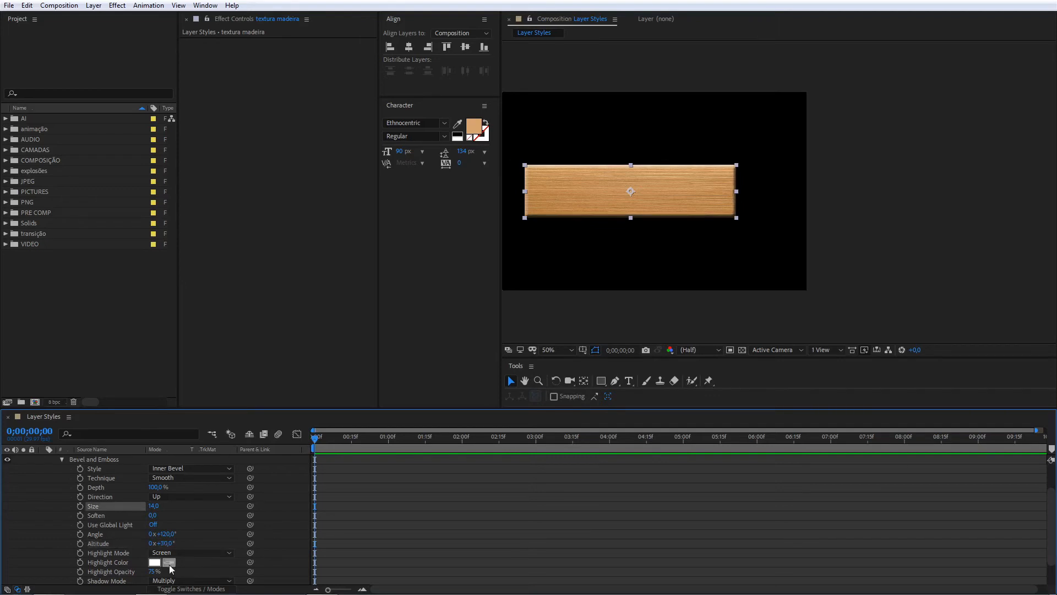
# Review the Bevel and Emboss depth, highlight and shadow settings and inspect the wood texture's beveled edges
pyautogui.scroll(-1, 168, 542)
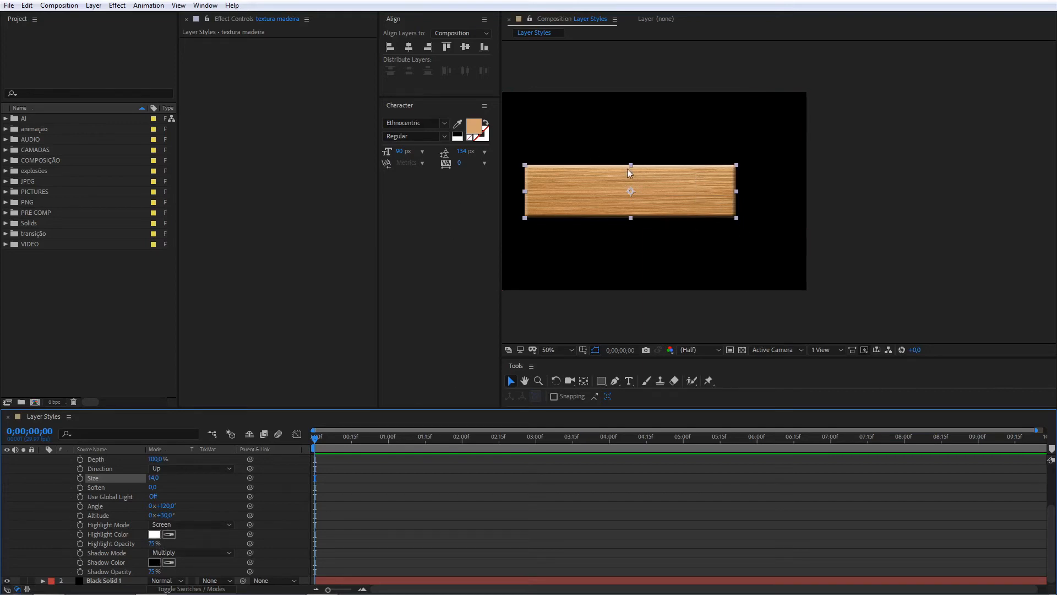
pyautogui.scroll(-1, 199, 481)
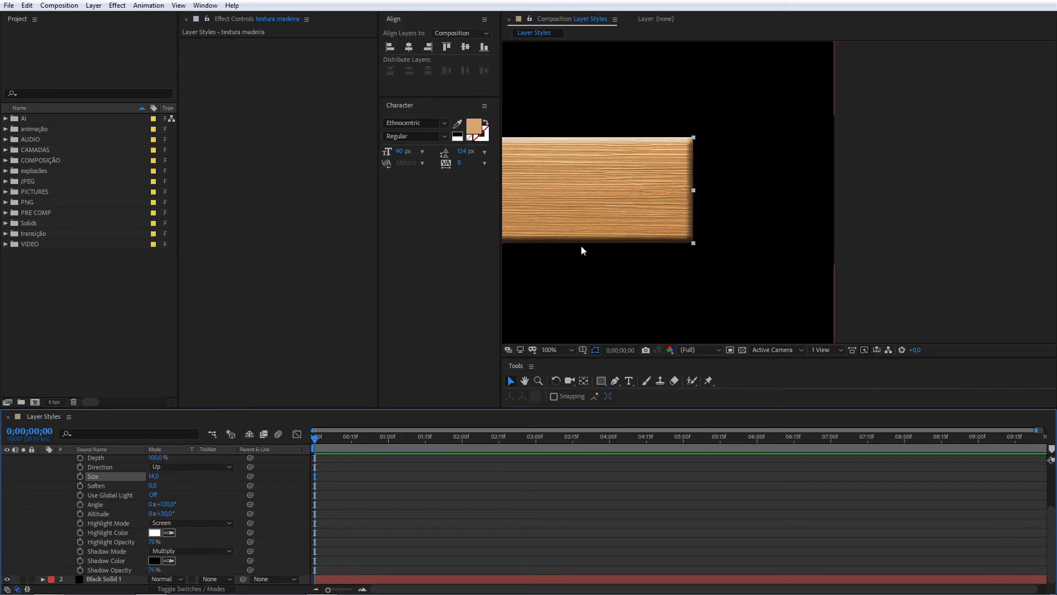
pyautogui.scroll(3, 235, 517)
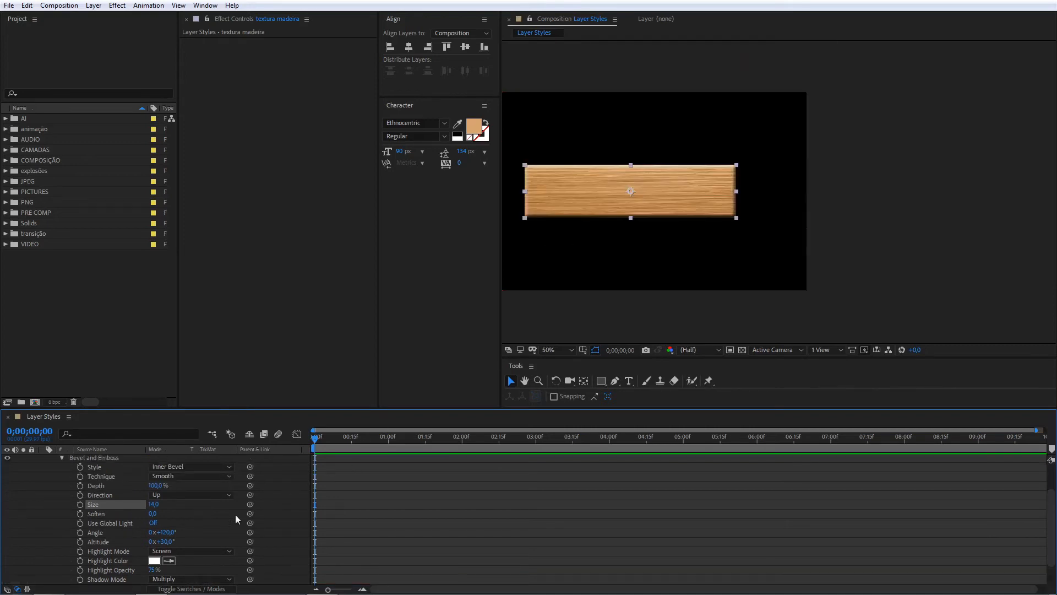
pyautogui.moveTo(151, 485); pyautogui.dragTo(152, 486)
pyautogui.scroll(3, 84, 487)
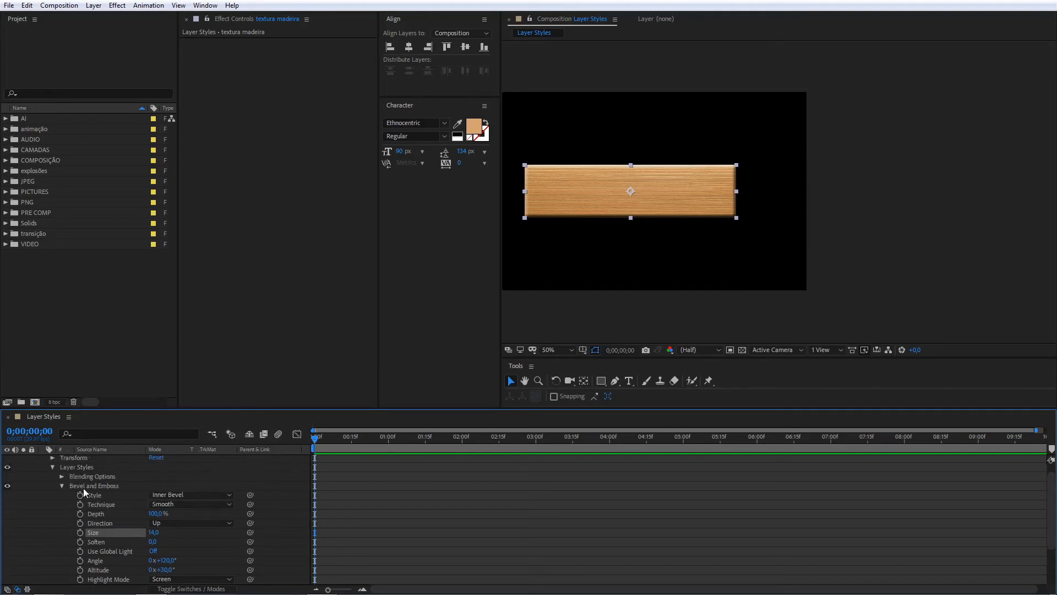
# Collapse the wood texture's layer styles and create a new text layer reading "Motion" over the wood
pyautogui.click(52, 467)
pyautogui.rightClick(184, 528)
pyautogui.moveTo(221, 410)
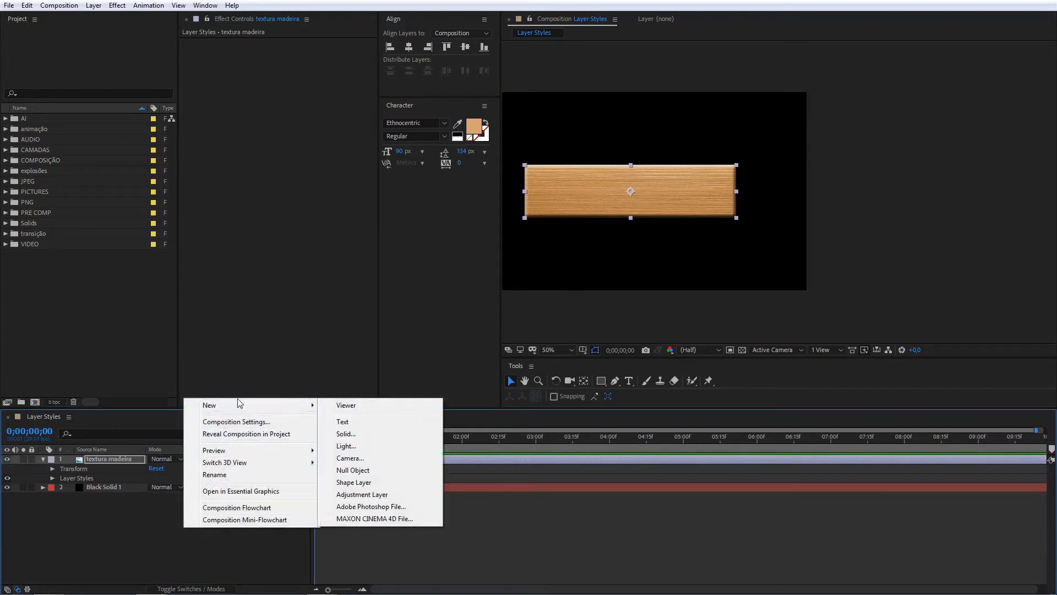
pyautogui.click(379, 422)
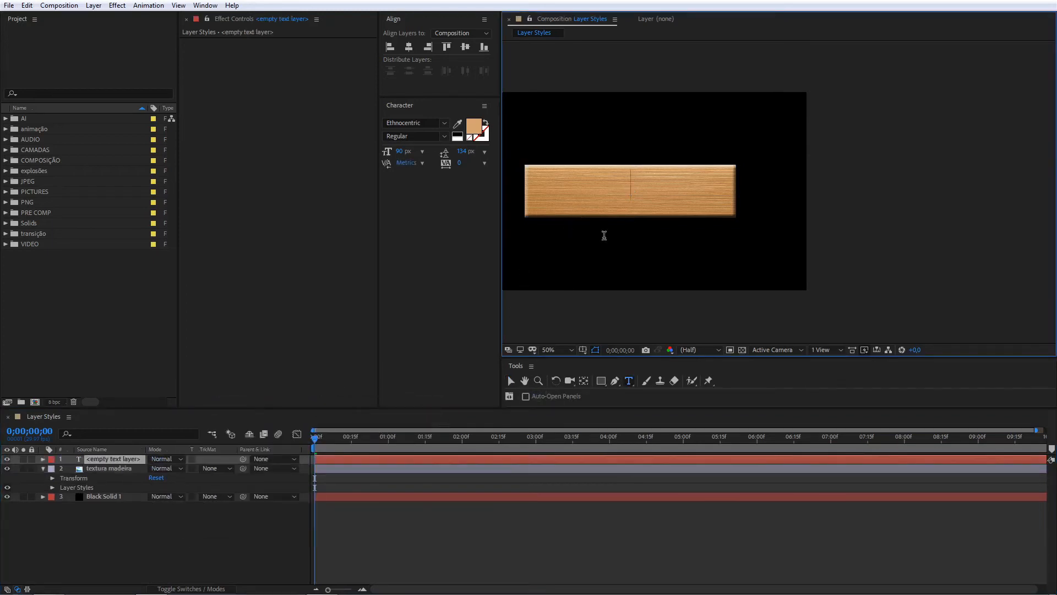
pyautogui.write('Motion')
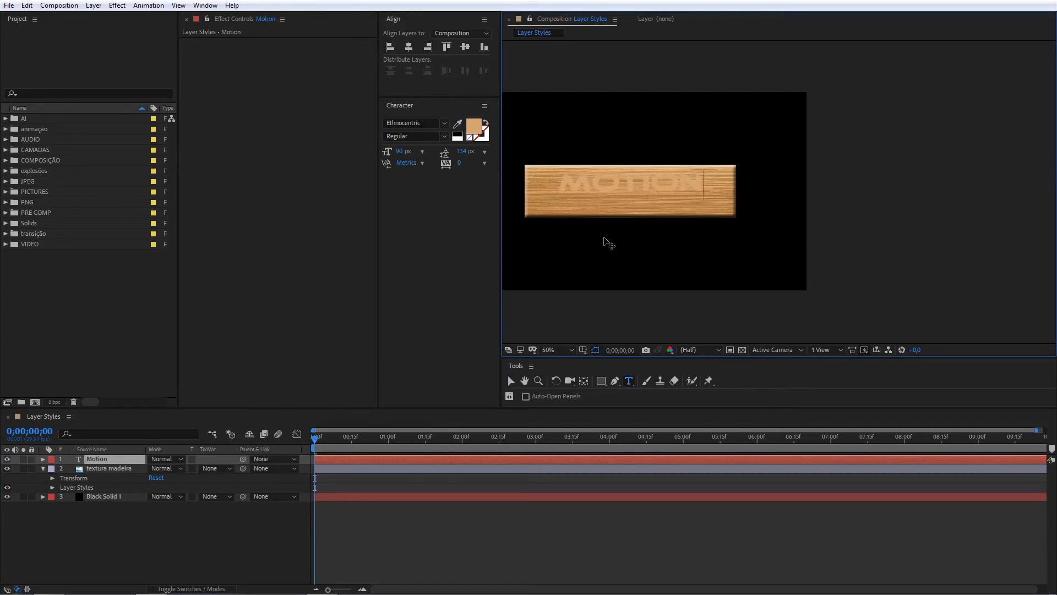
pyautogui.click(240, 535)
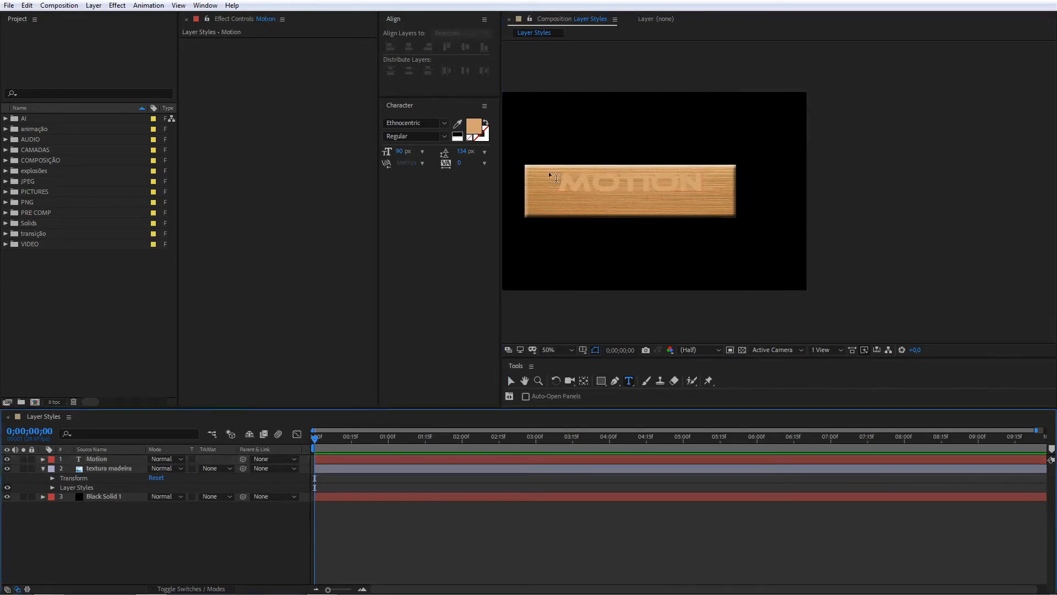
# Set the Motion text's fill color to a brown sampled from the wood texture
pyautogui.click(458, 125)
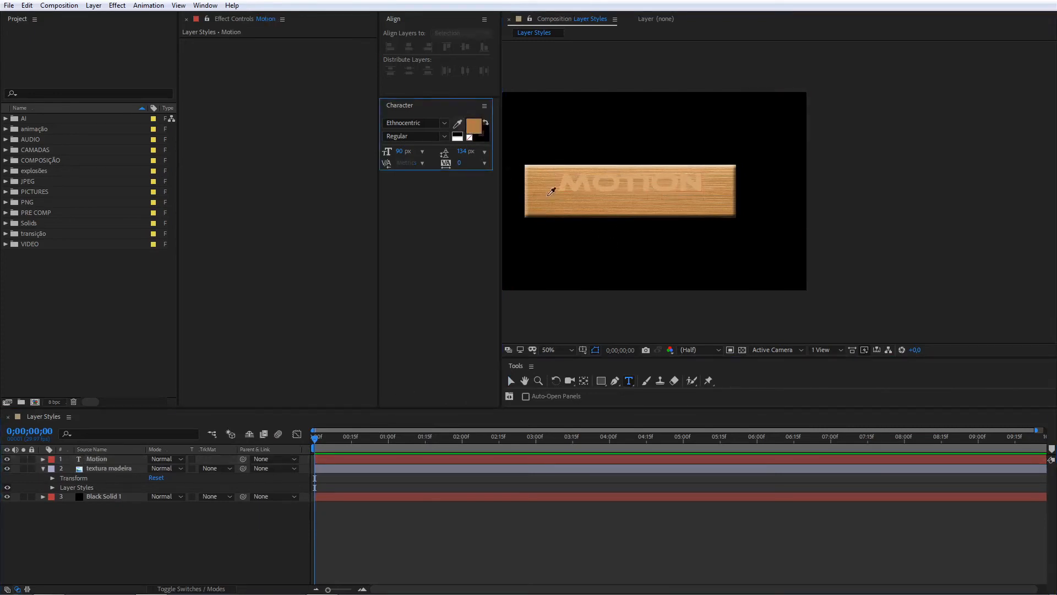
pyautogui.click(549, 198)
pyautogui.click(115, 459)
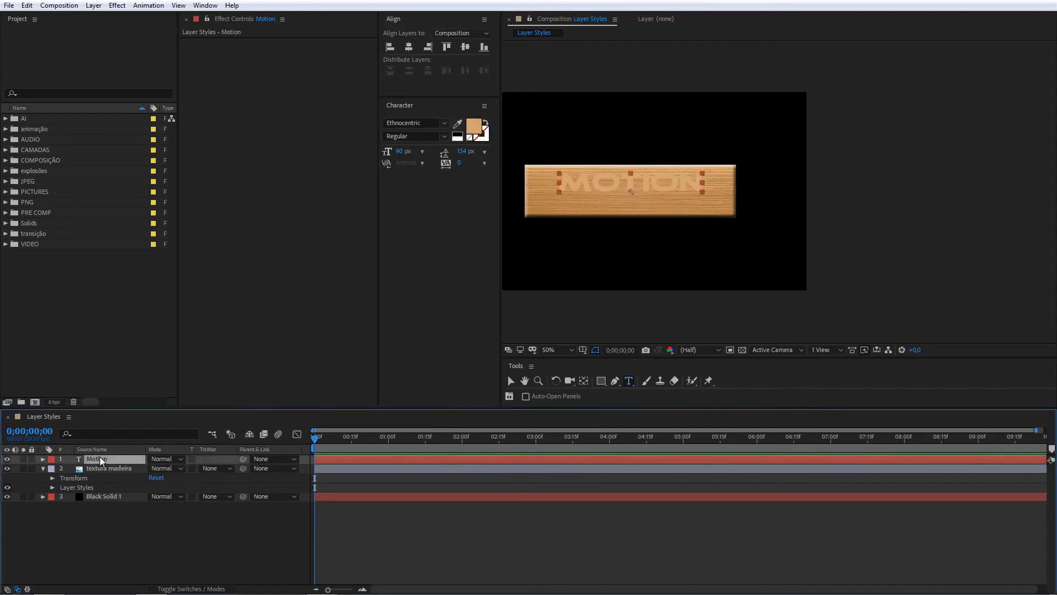
pyautogui.click(458, 125)
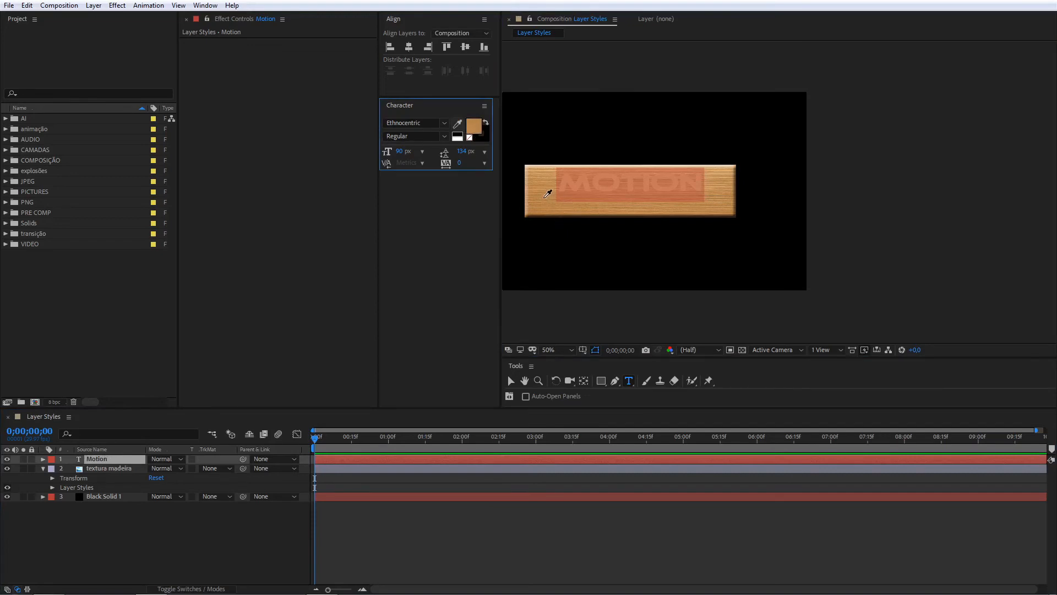
pyautogui.click(548, 192)
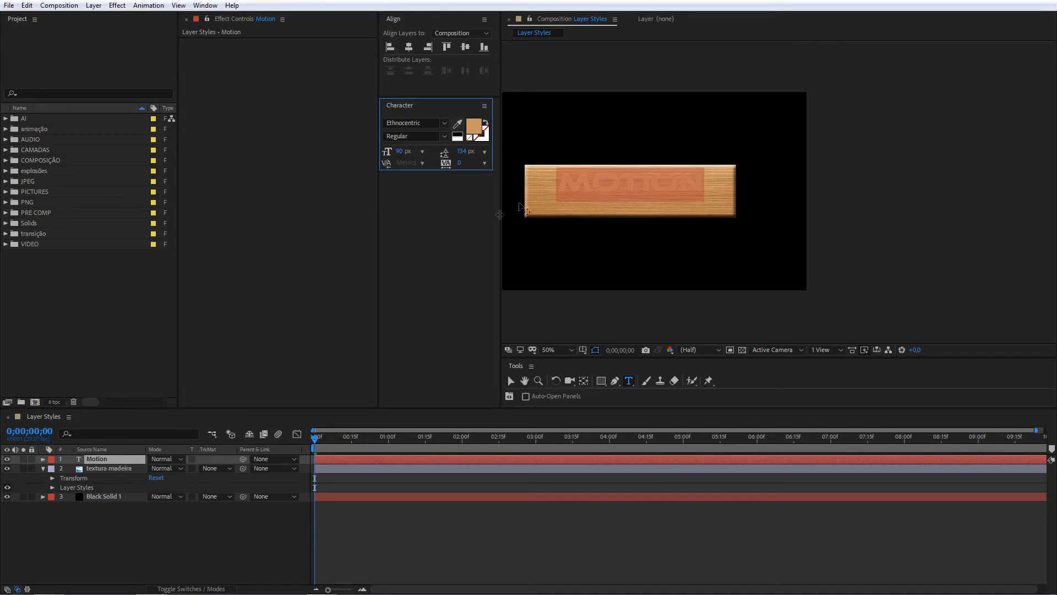
pyautogui.click(165, 527)
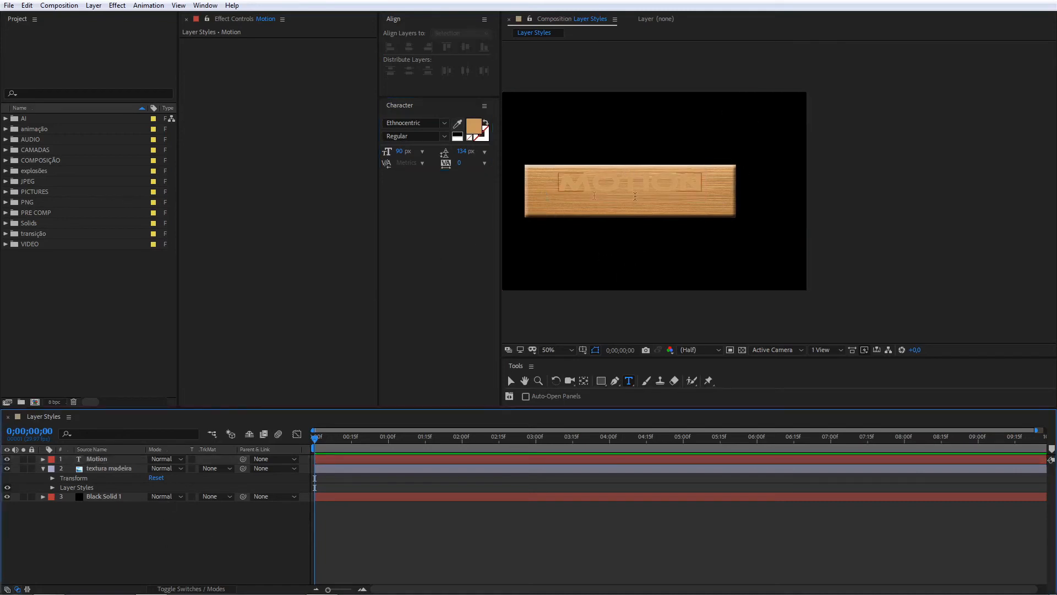
pyautogui.scroll(2, 585, 229)
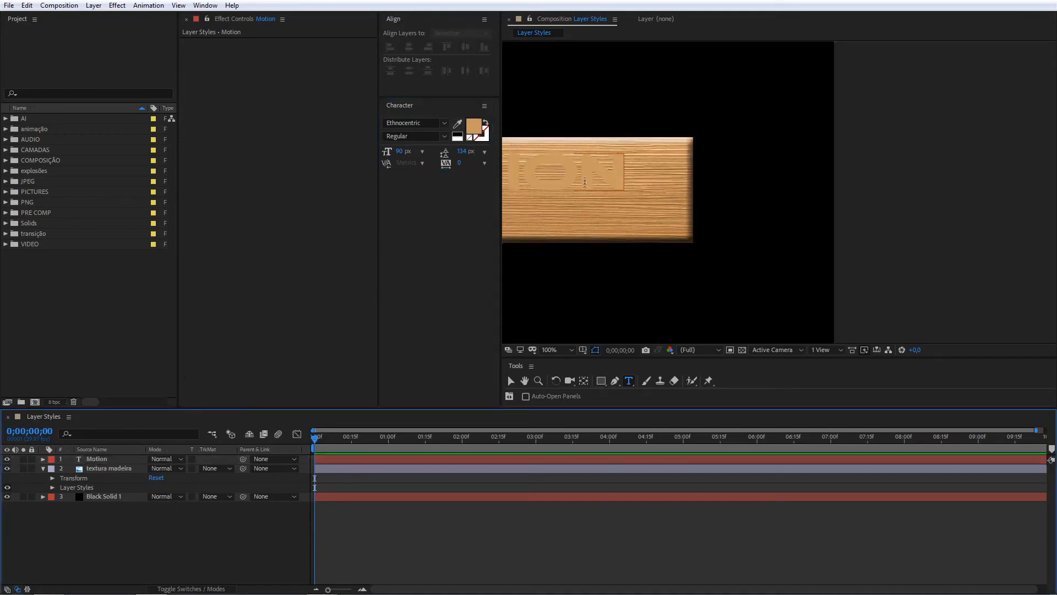
# Try to resample the text fill color from the wood grain near the plank's left end
pyautogui.scroll(-2, 557, 180)
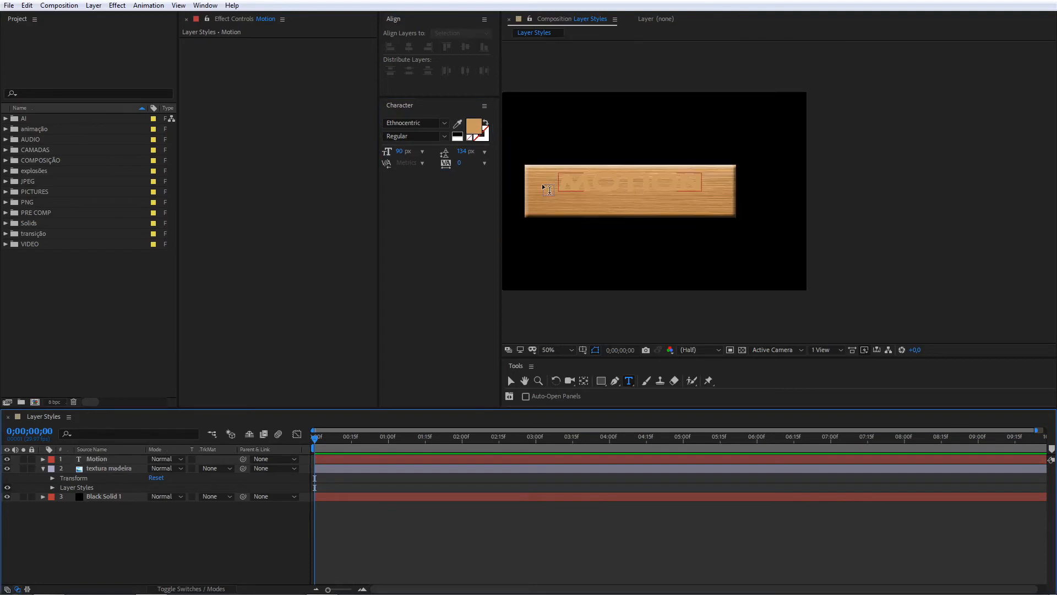
pyautogui.click(471, 132)
pyautogui.click(458, 124)
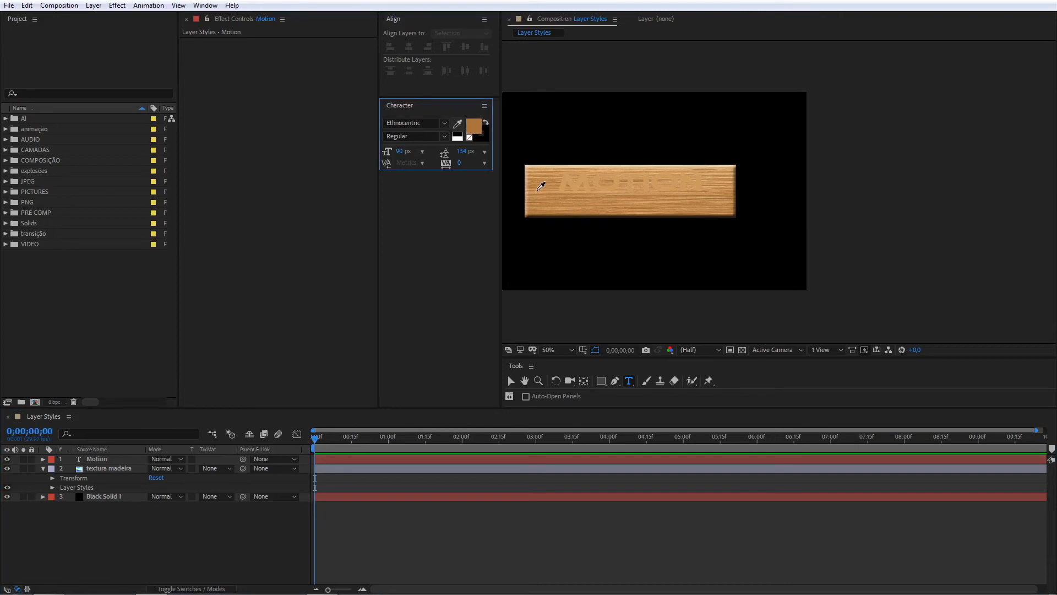
pyautogui.click(538, 191)
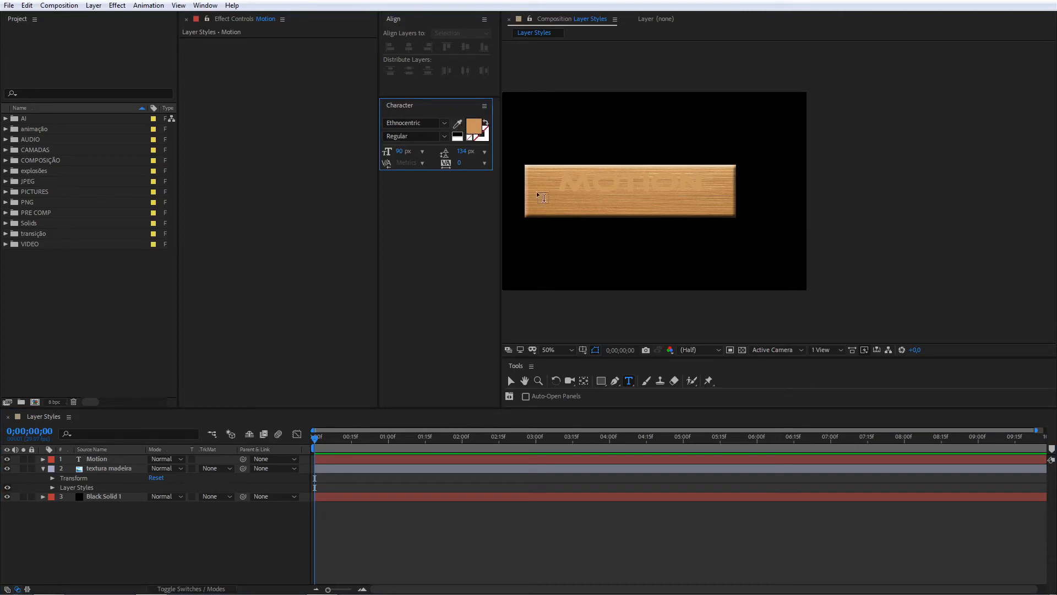
# Set the Motion text's fill to a lighter tan sampled from the plank's upper beveled edge
pyautogui.click(98, 457)
pyautogui.click(458, 122)
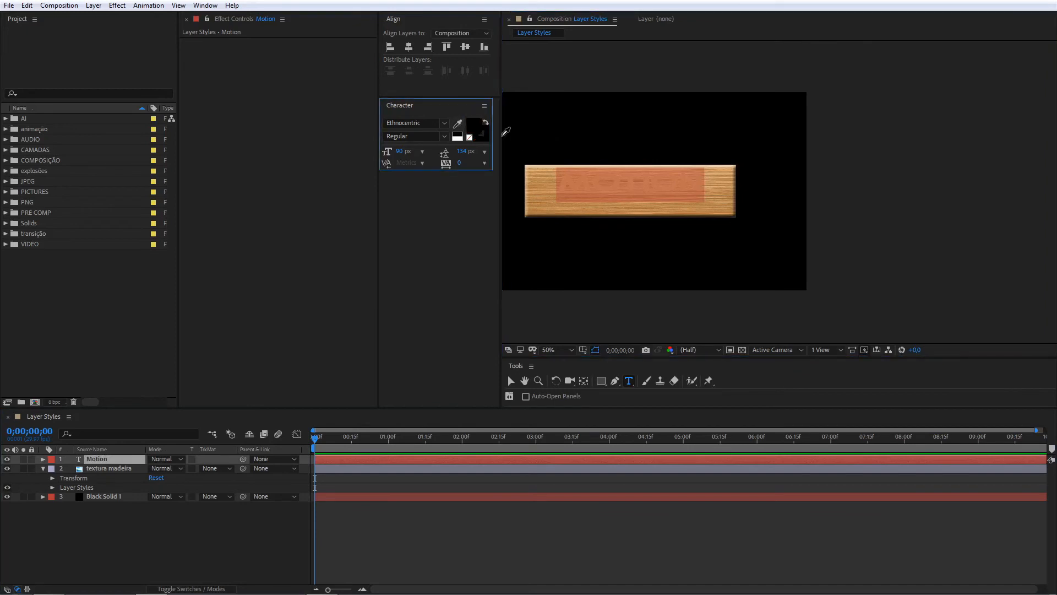
pyautogui.click(547, 166)
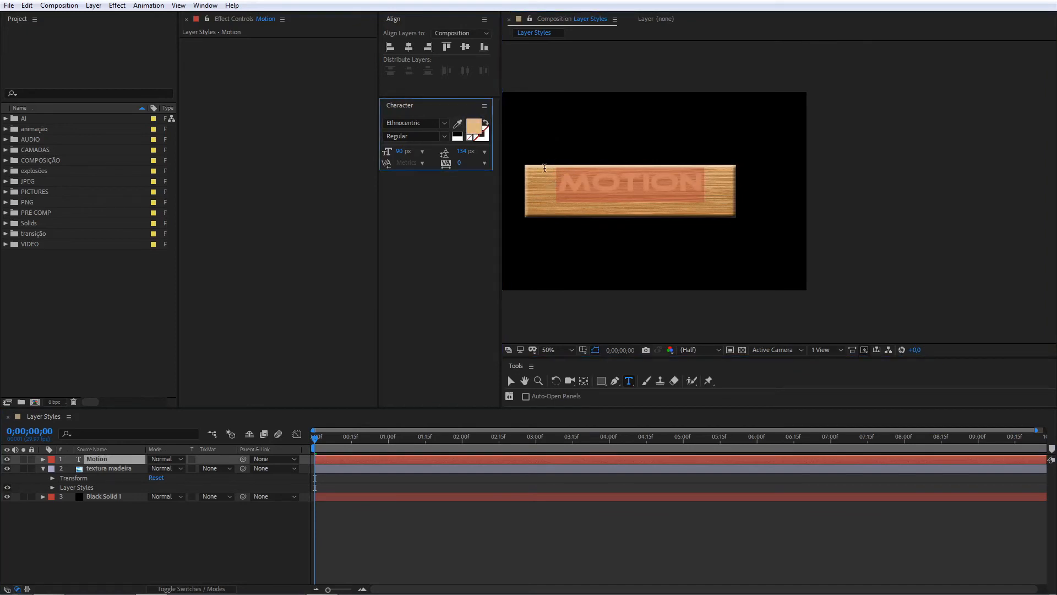
pyautogui.click(81, 532)
pyautogui.scroll(2, 641, 193)
pyautogui.scroll(-2, 617, 204)
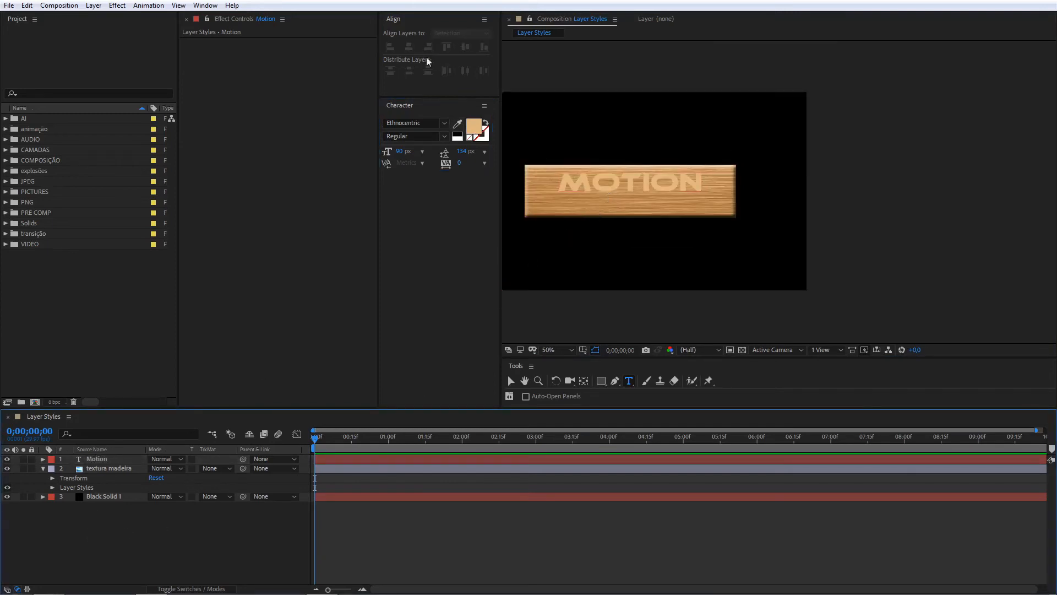
# Center the Motion text vertically on the wood plank and add a Bevel and Emboss layer style to it
pyautogui.click(90, 461)
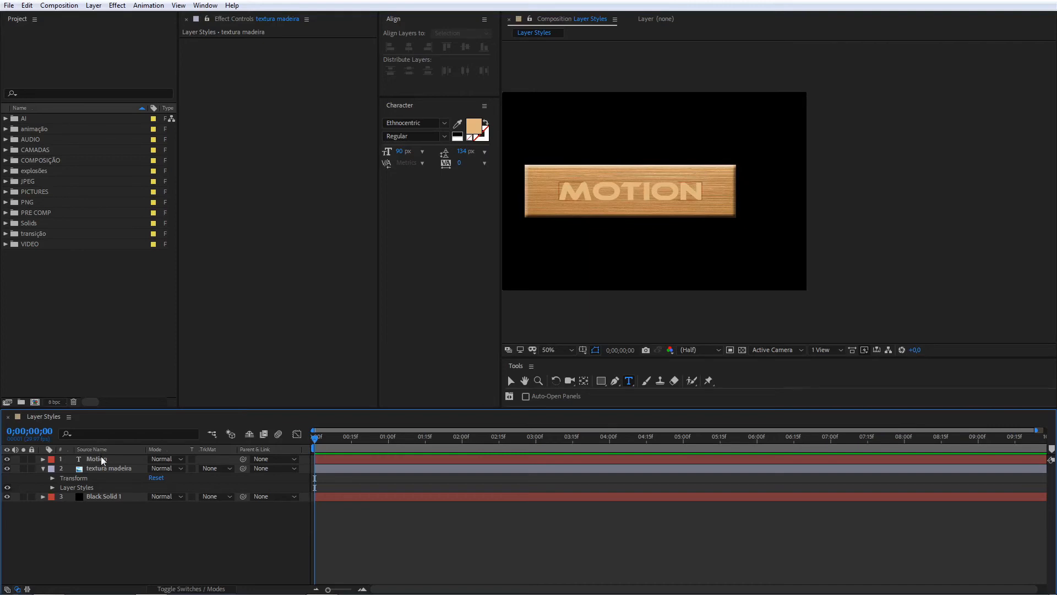
pyautogui.rightClick(100, 458)
pyautogui.click(260, 394)
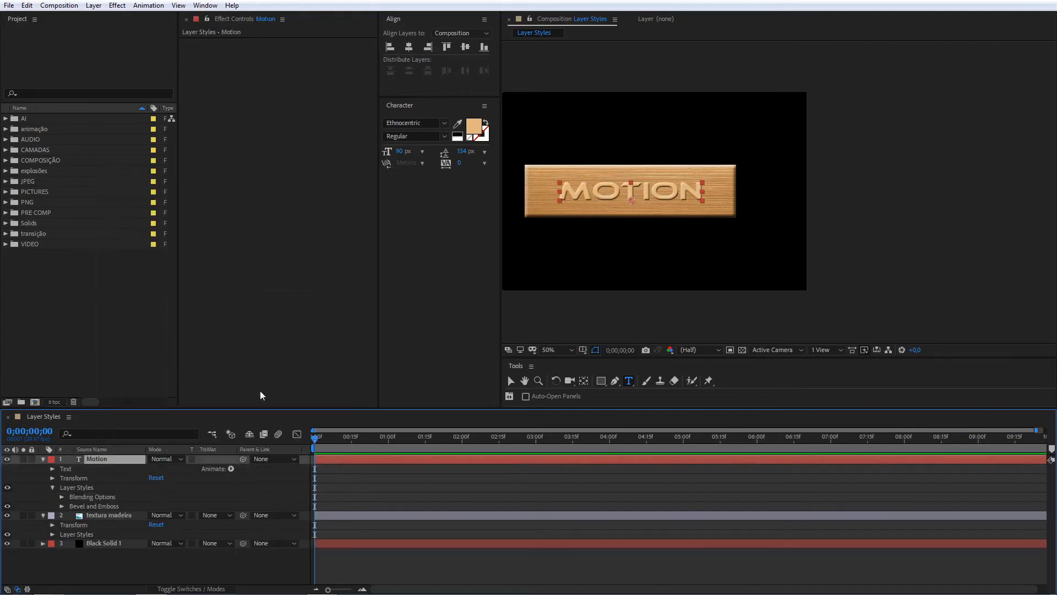
pyautogui.click(43, 515)
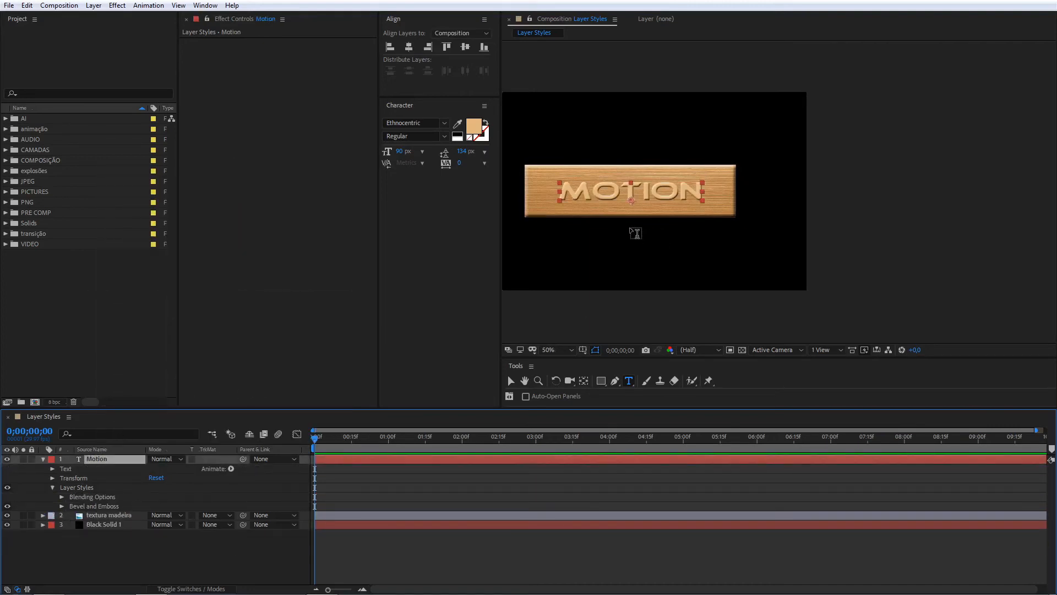
pyautogui.scroll(1, 635, 233)
pyautogui.moveTo(583, 247); pyautogui.dragTo(782, 251)
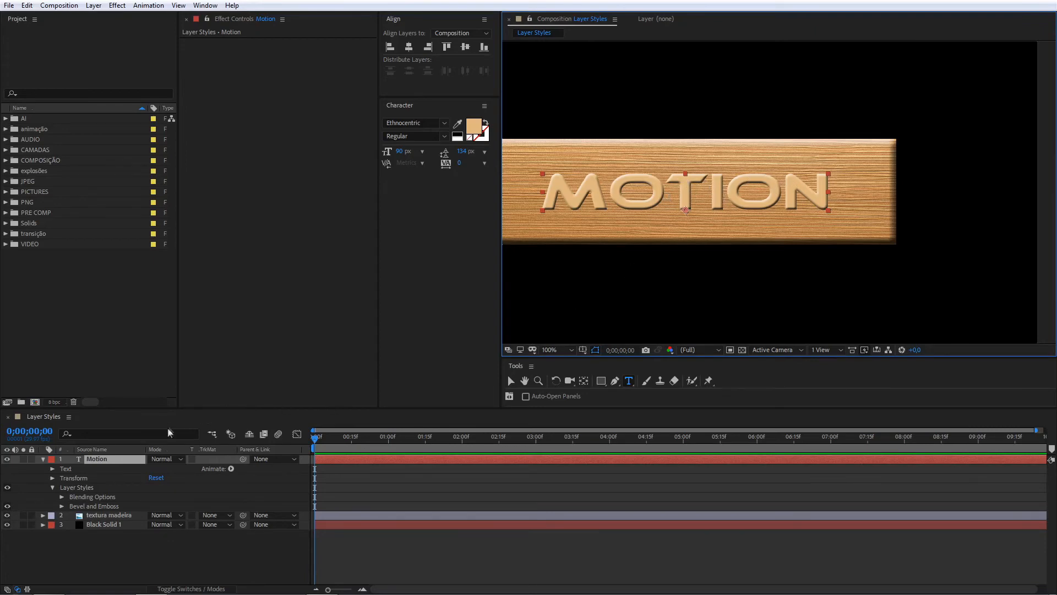
# Expand the Motion text's Bevel and Emboss settings and try the Outer Bevel and Emboss styles
pyautogui.click(62, 506)
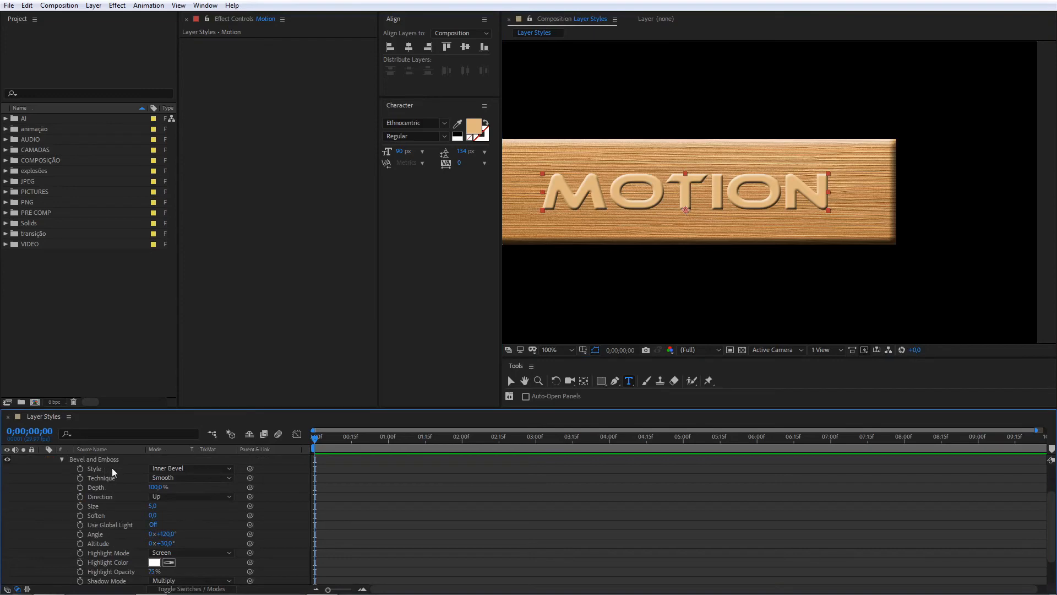
pyautogui.click(171, 468)
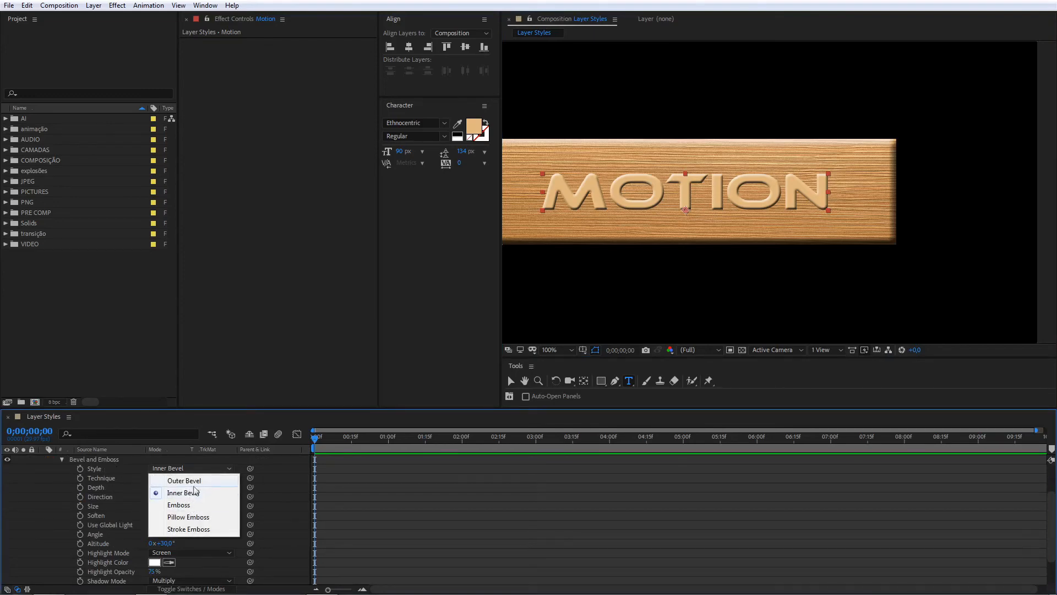
pyautogui.click(193, 481)
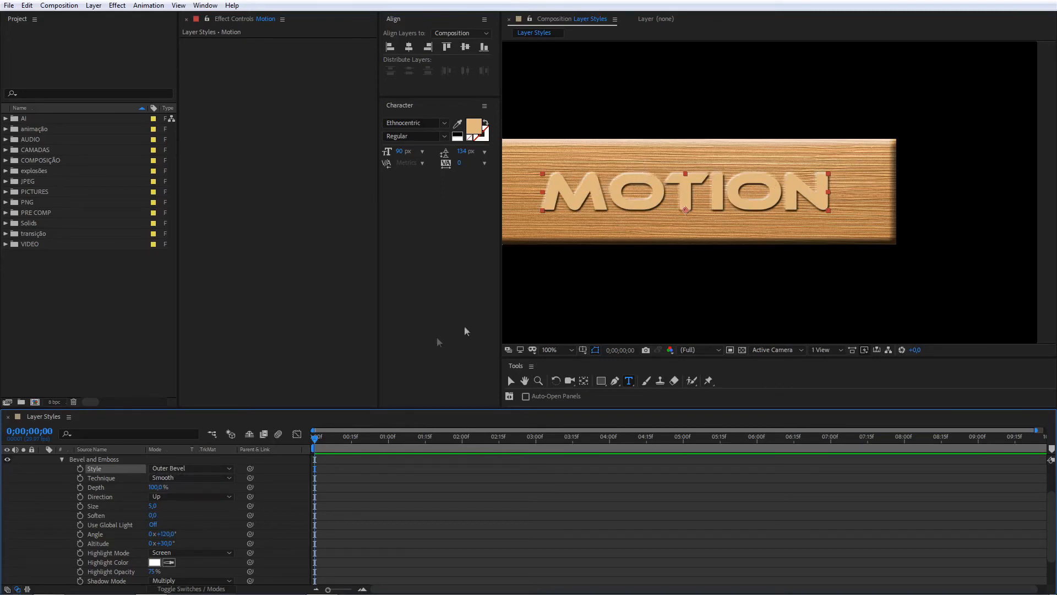
pyautogui.click(188, 469)
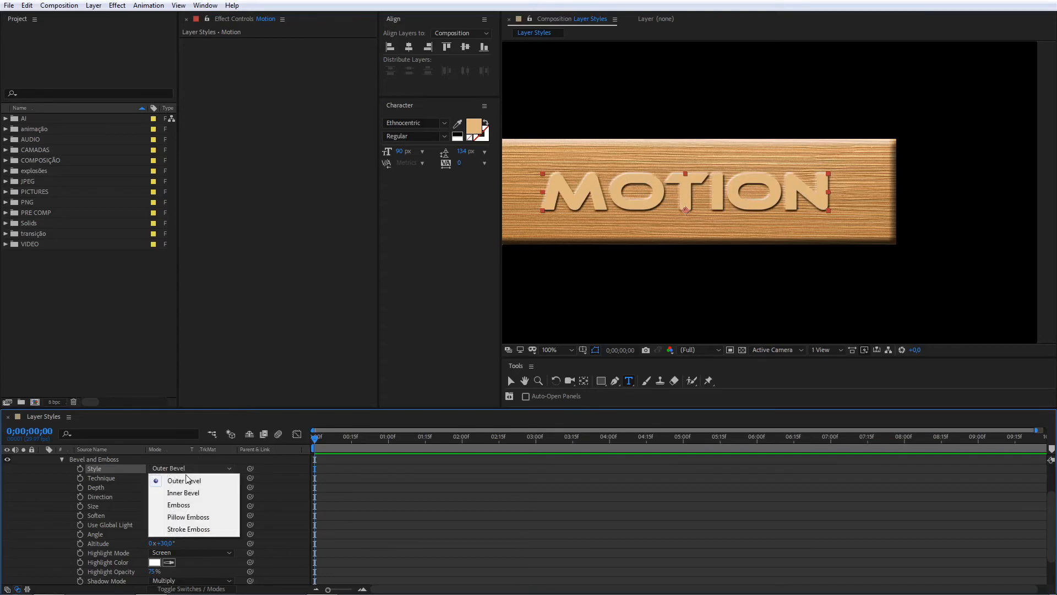
pyautogui.click(179, 505)
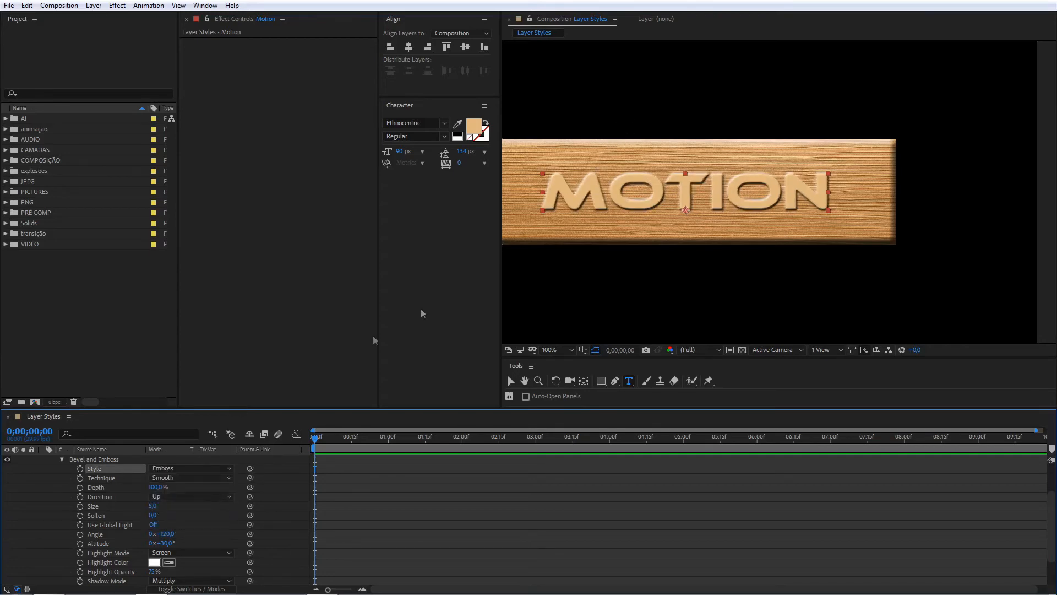
# Try the Chisel Hard and Chisel Soft techniques on the Motion text's bevel, and restore Smooth
pyautogui.click(180, 477)
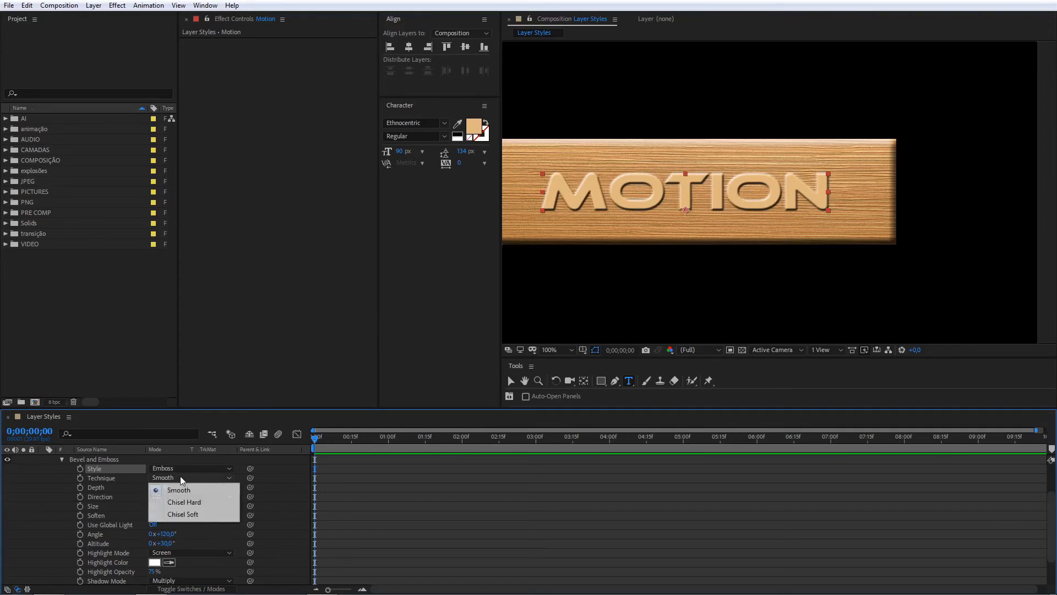
pyautogui.click(184, 502)
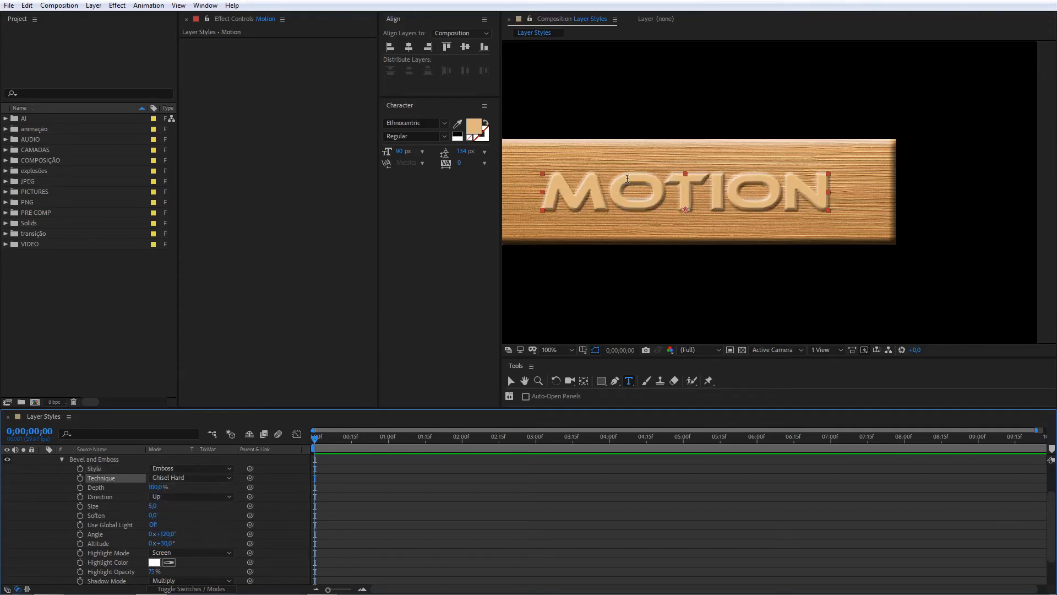
pyautogui.click(217, 478)
pyautogui.click(201, 513)
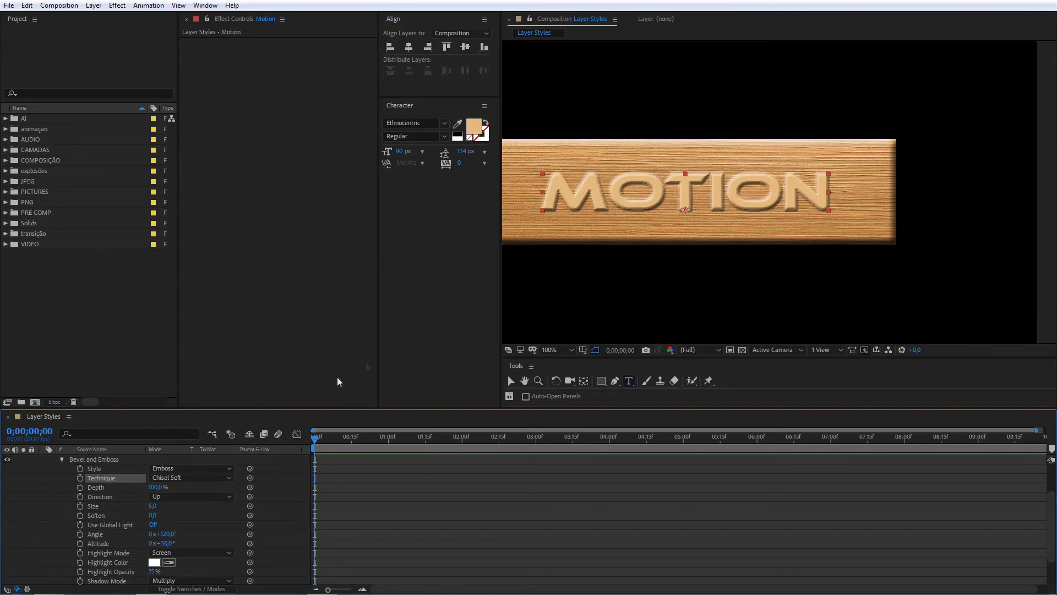
pyautogui.click(193, 478)
pyautogui.click(182, 486)
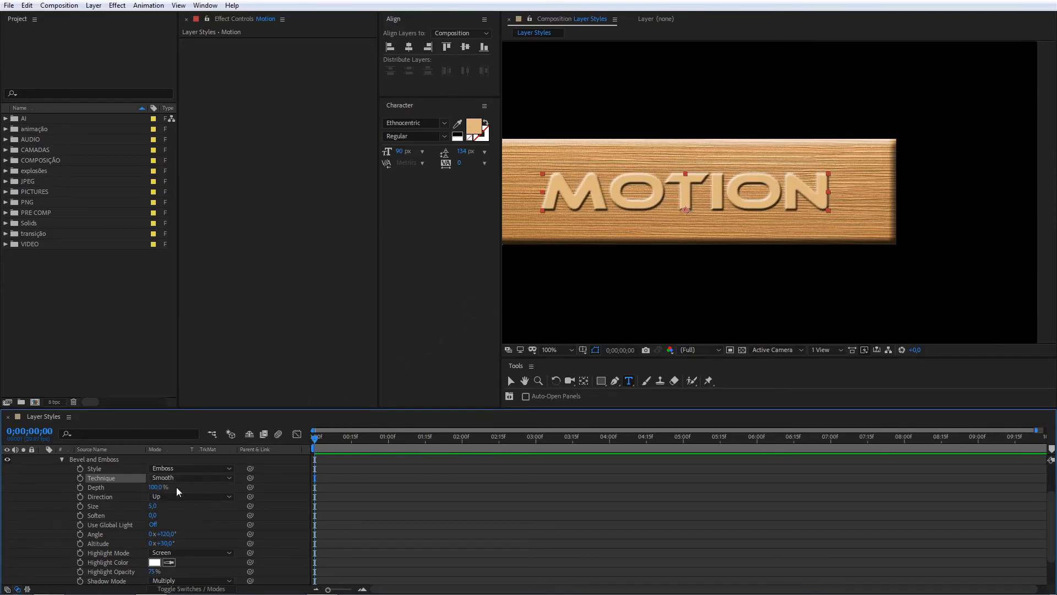
# Set the Motion text's Bevel and Emboss style to Inner Bevel and its direction to Down
pyautogui.click(190, 468)
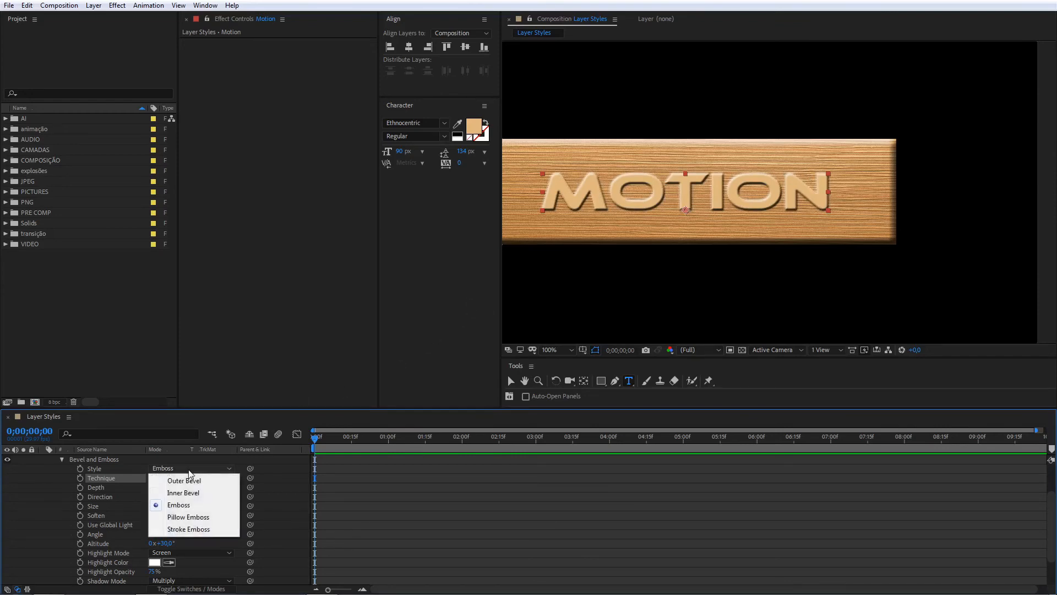
pyautogui.click(184, 492)
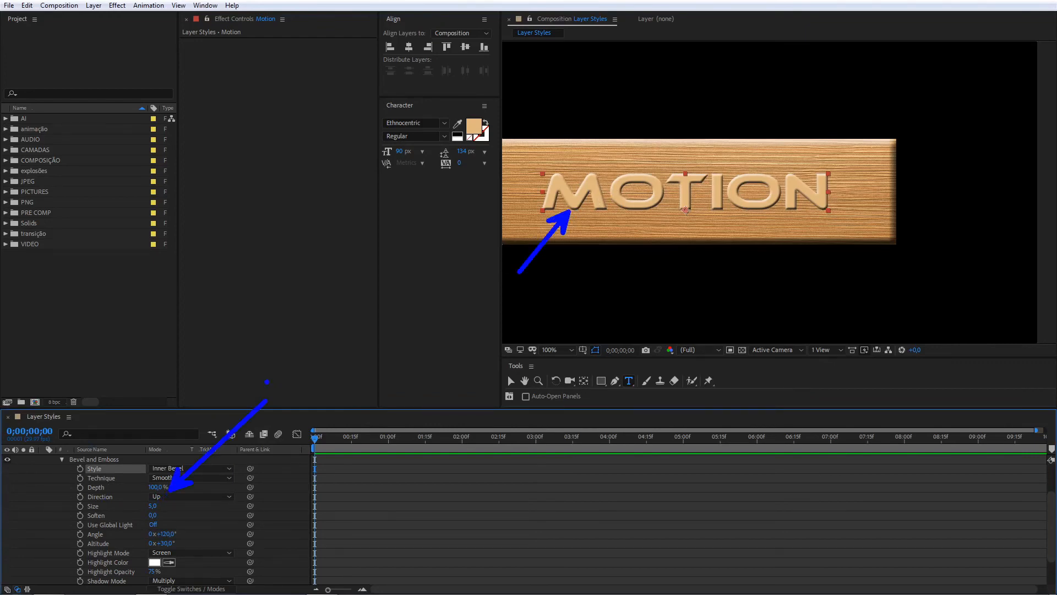
pyautogui.click(190, 497)
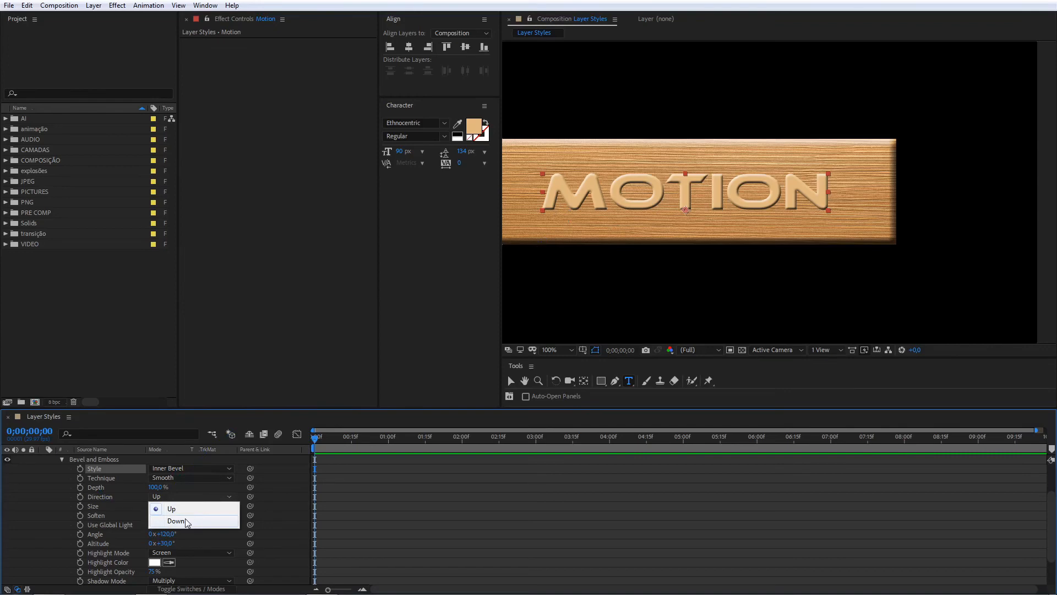
pyautogui.click(176, 520)
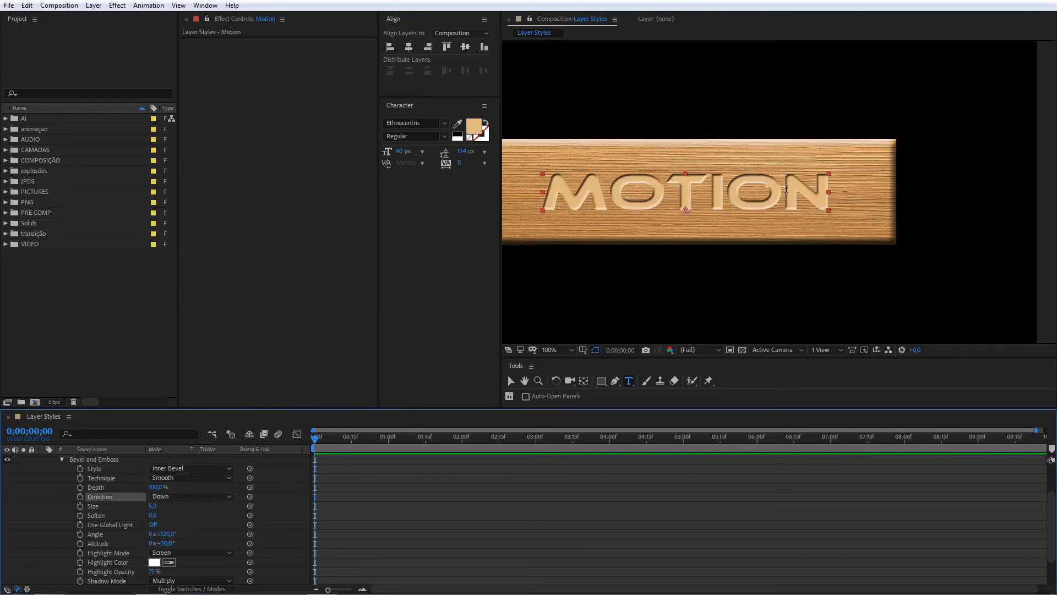
# Collapse the Motion layer's Bevel and Emboss settings and layer properties, and inspect the lettering on the plank
pyautogui.scroll(-2, 787, 188)
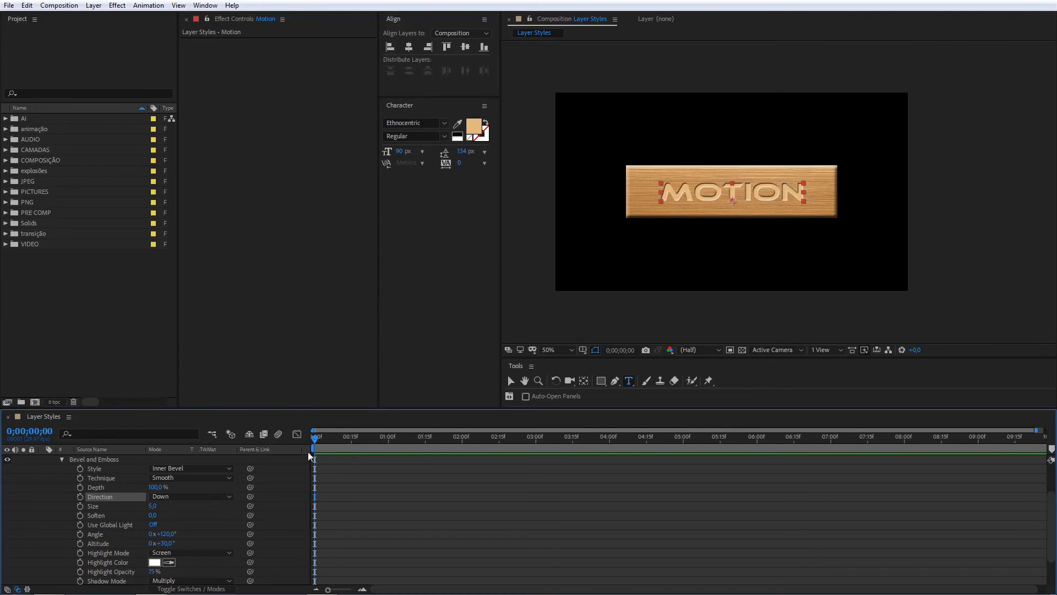
pyautogui.click(62, 459)
pyautogui.click(178, 548)
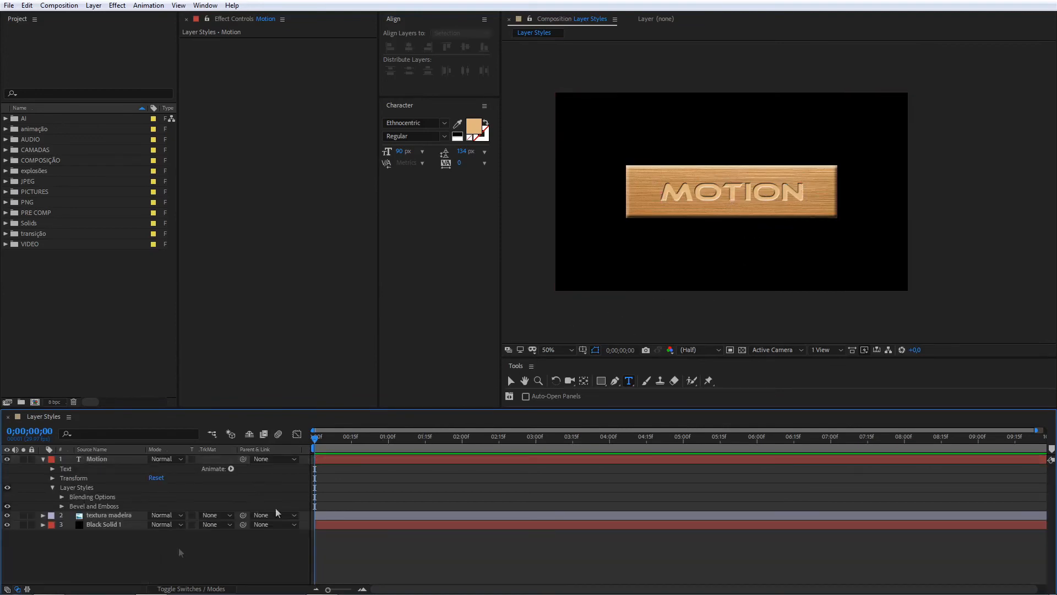
pyautogui.scroll(2, 733, 209)
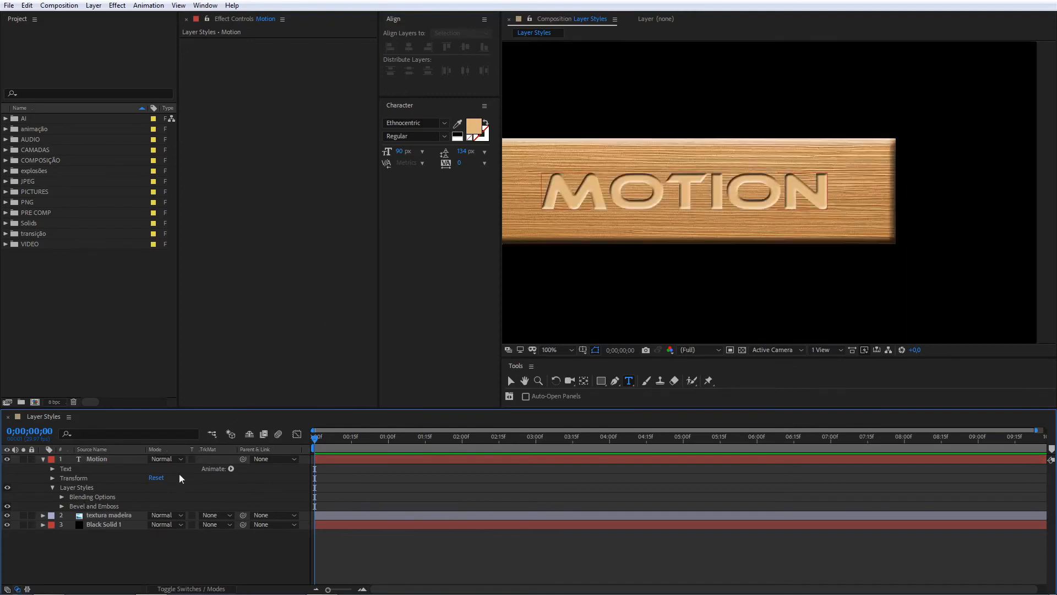
pyautogui.click(44, 458)
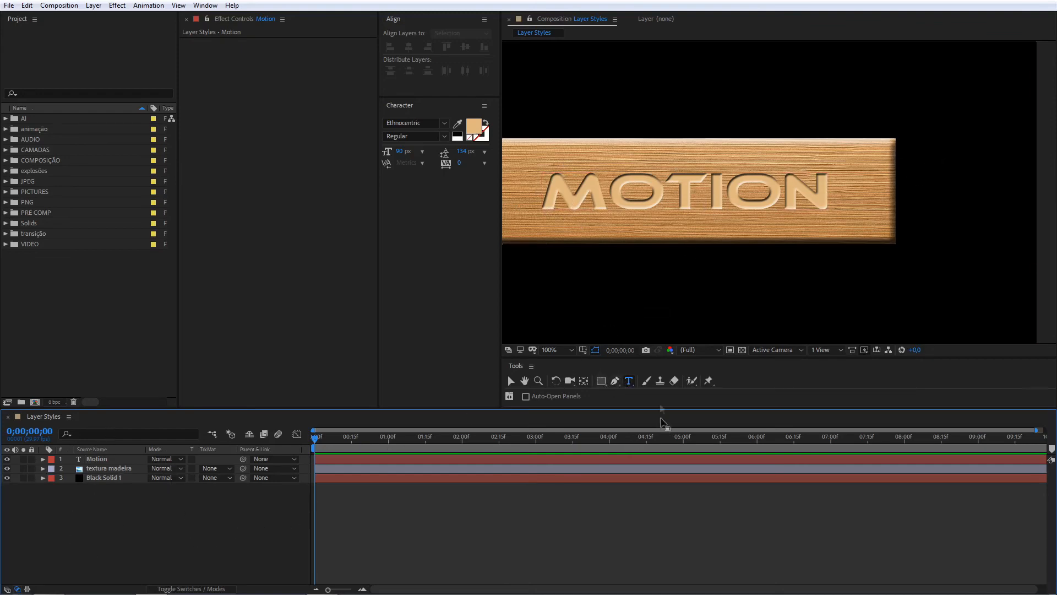
# Trace the letter M of the Motion text with a five-point Pen path on a new shape layer and add Trim Paths to it
pyautogui.click(617, 380)
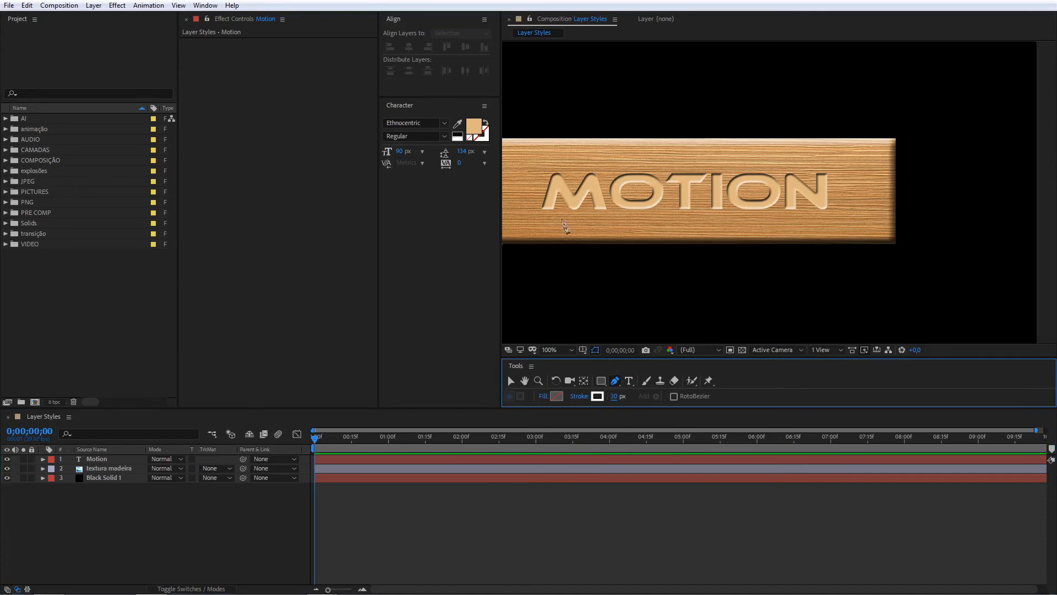
pyautogui.click(545, 212)
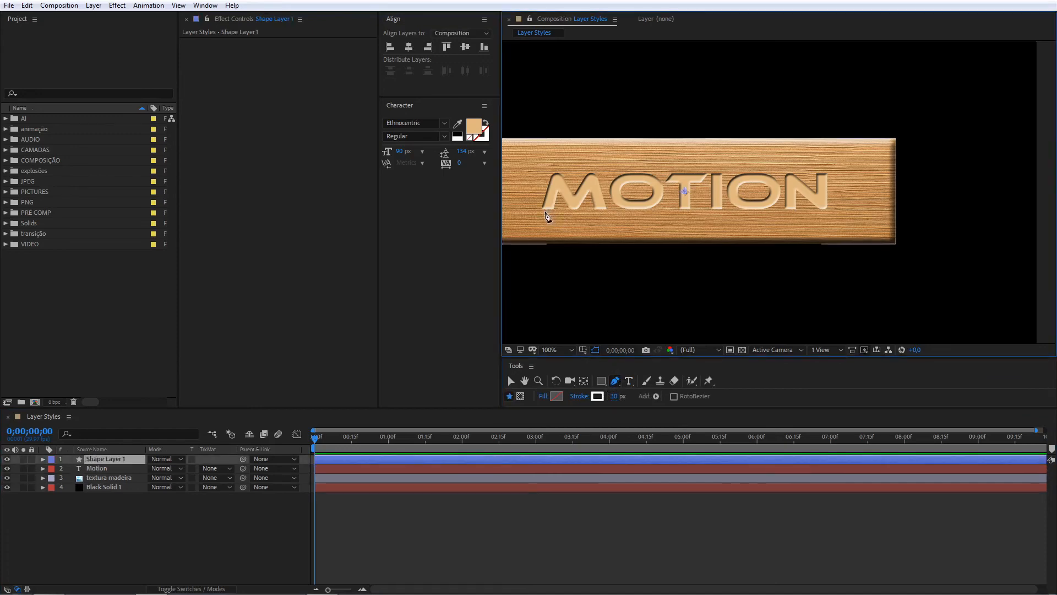
pyautogui.click(559, 166)
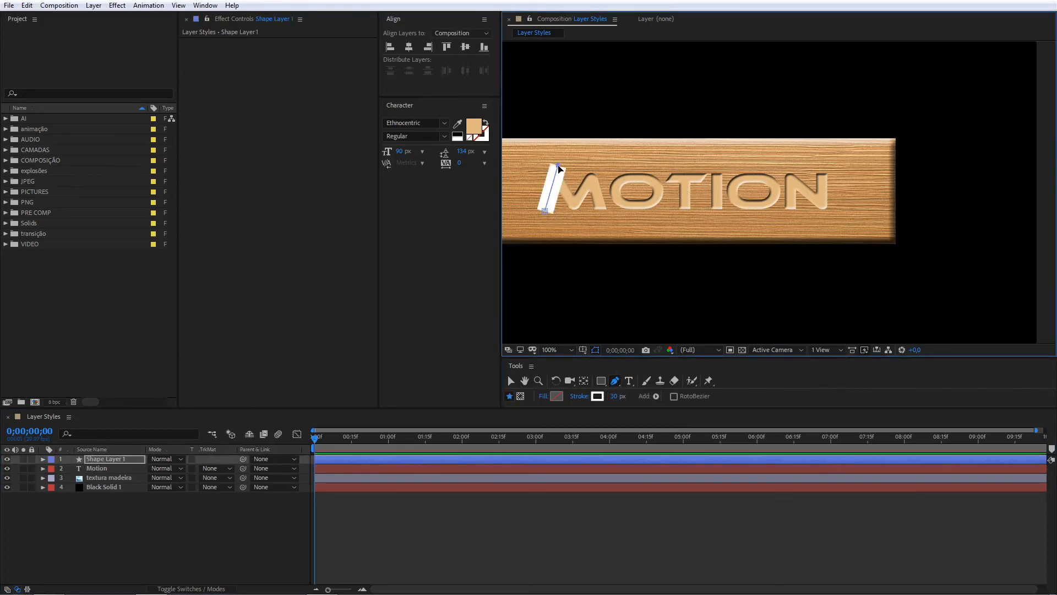
pyautogui.click(577, 212)
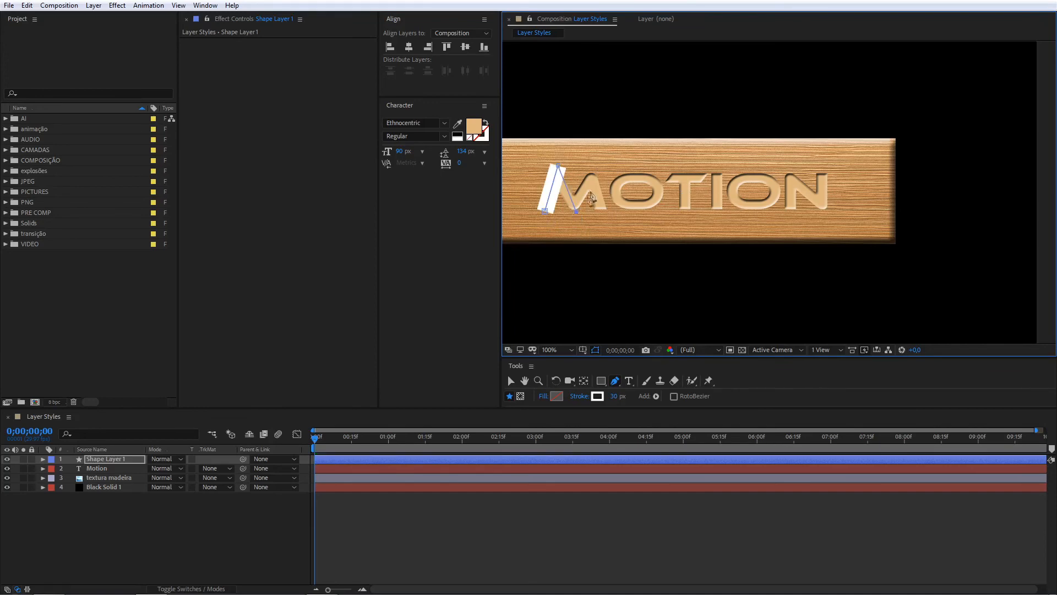
pyautogui.click(595, 164)
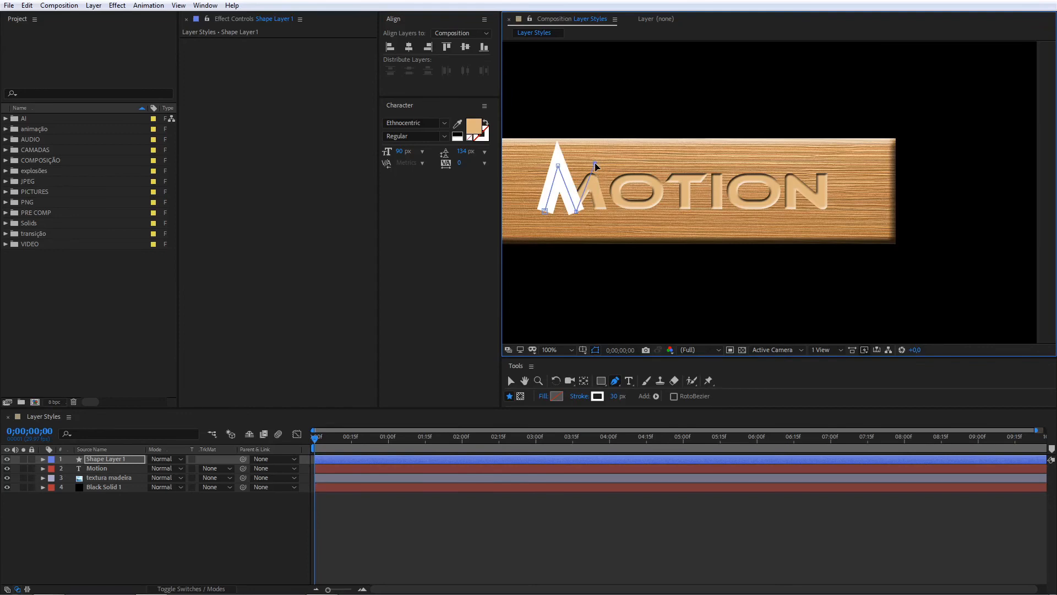
pyautogui.click(603, 213)
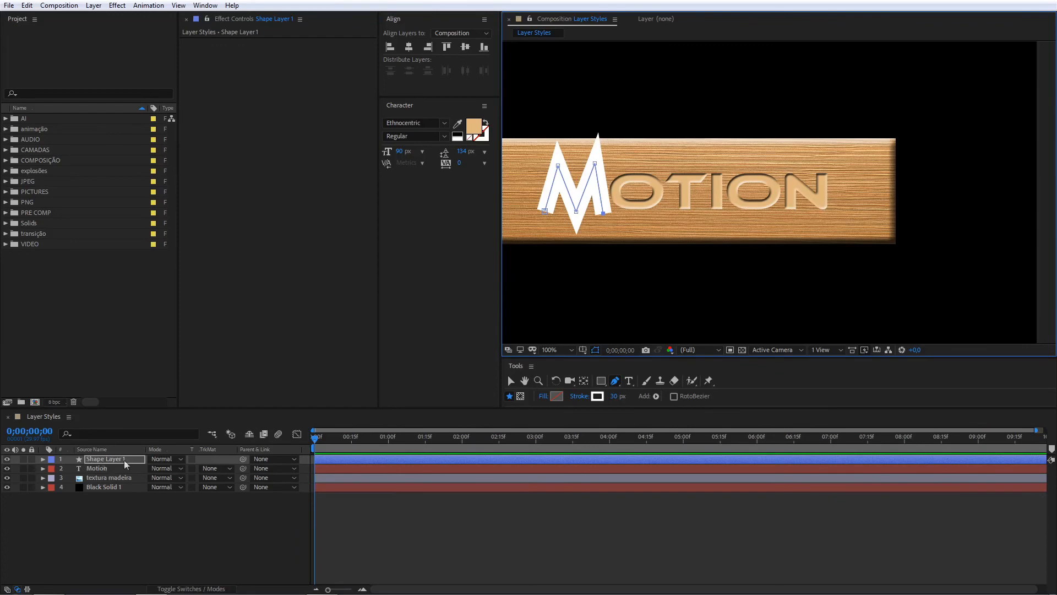
pyautogui.click(656, 396)
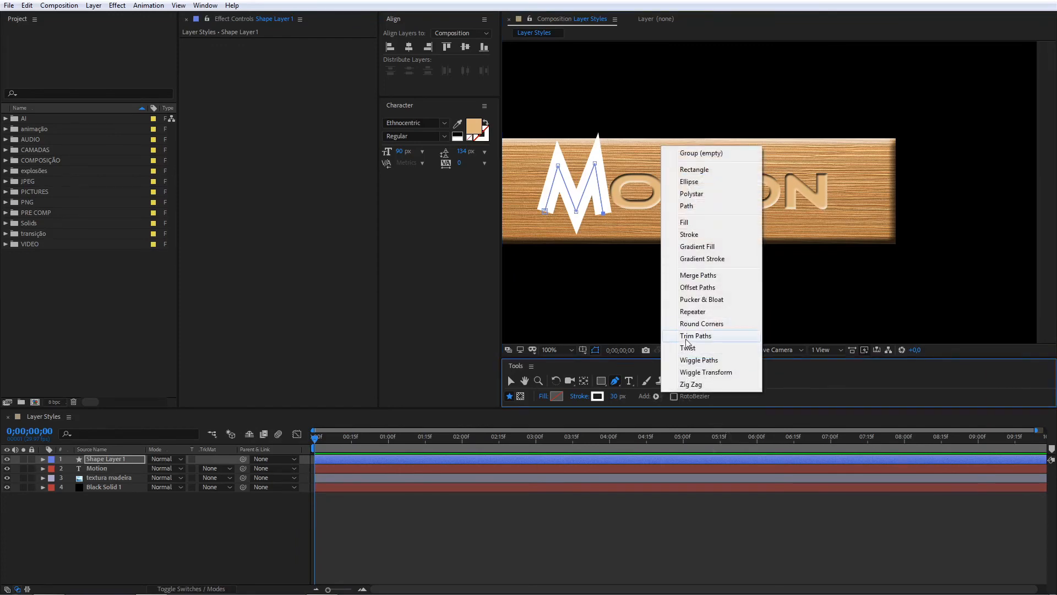
pyautogui.click(687, 337)
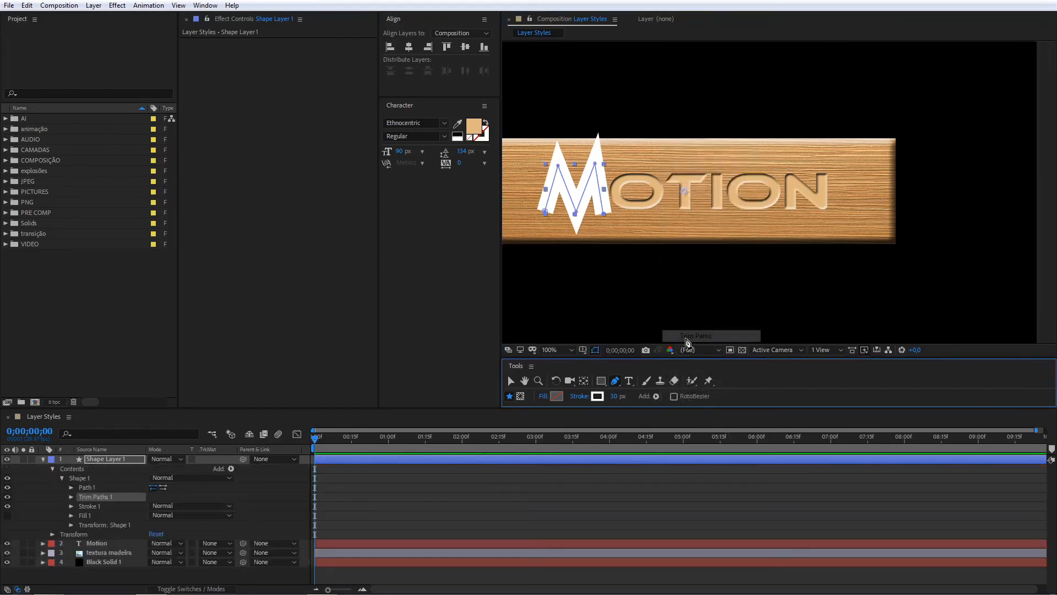
# Keyframe the Trim Paths End so the M stroke is fully trimmed at 0;00;00;00 and reaches 100% at 0;00;00;26
pyautogui.click(70, 498)
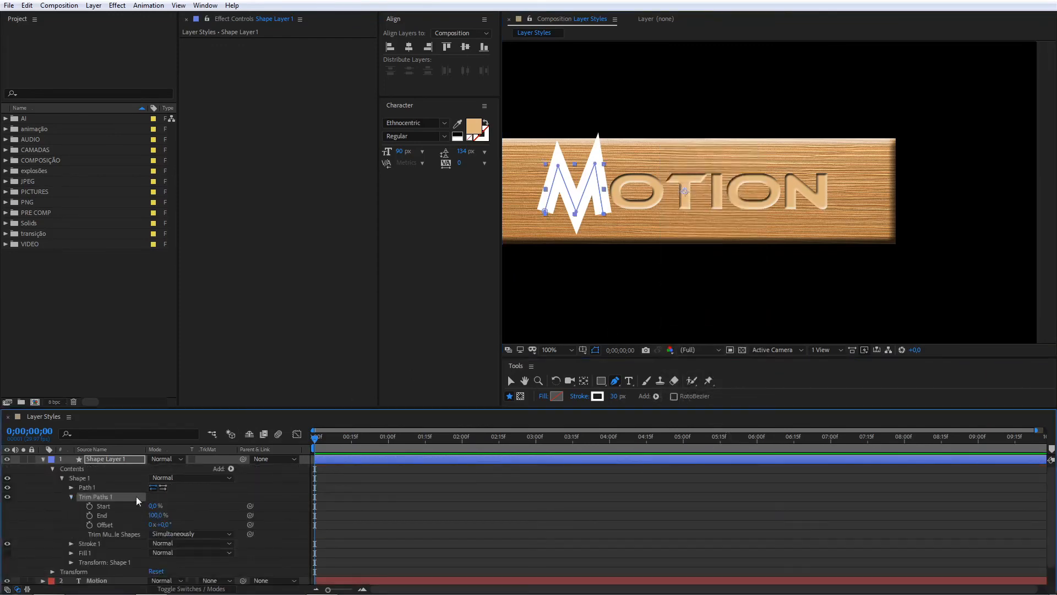
pyautogui.click(85, 516)
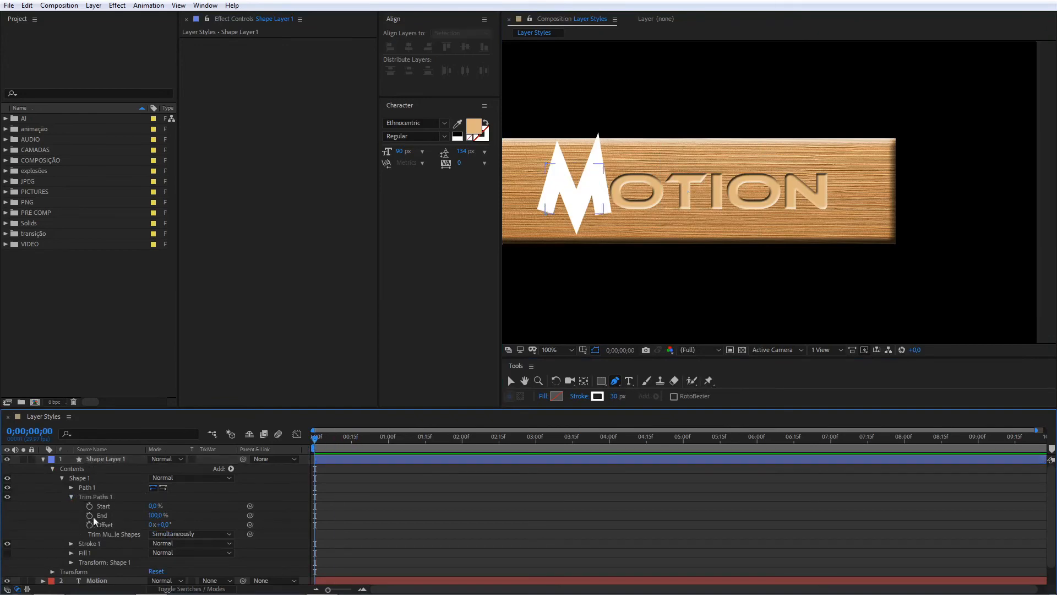
pyautogui.click(89, 515)
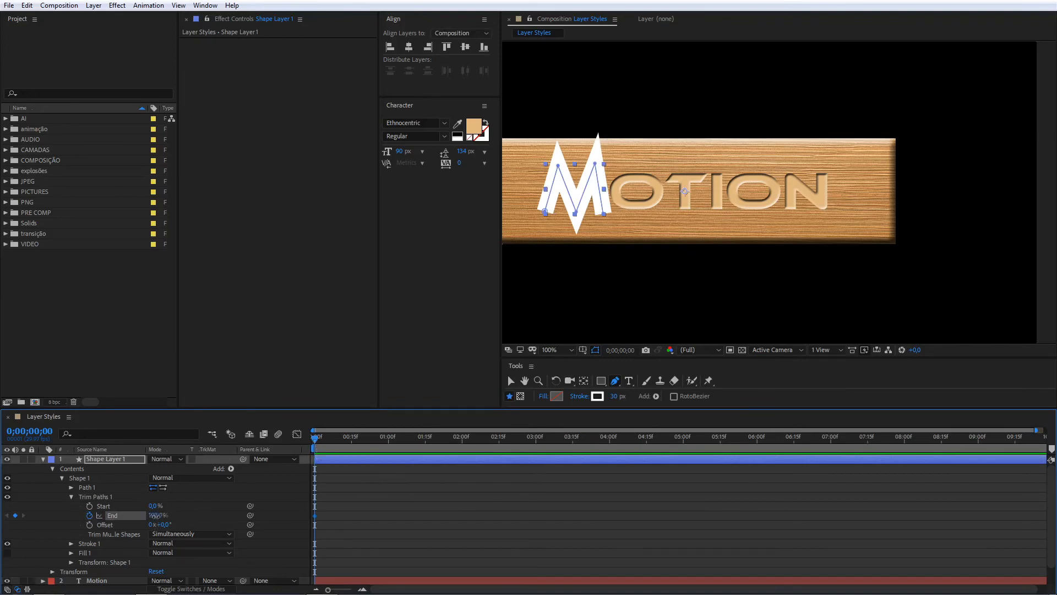
pyautogui.moveTo(156, 515); pyautogui.dragTo(12, 550)
pyautogui.moveTo(315, 439)
pyautogui.mouseDown()
pyautogui.moveTo(399, 441)
pyautogui.moveTo(380, 447)
pyautogui.mouseUp()
pyautogui.moveTo(156, 515)
pyautogui.mouseDown()
pyautogui.moveTo(395, 502)
pyautogui.moveTo(298, 539)
pyautogui.mouseUp()
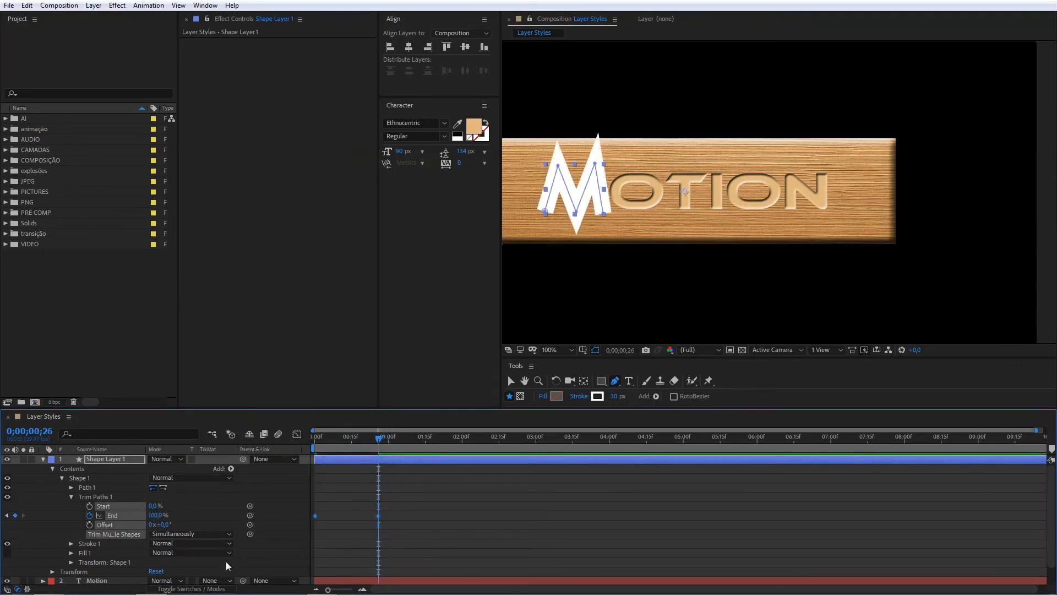
# Shape the speed graph of the Trim Paths End keyframes into a steep central peak and preview the animation
pyautogui.click(296, 434)
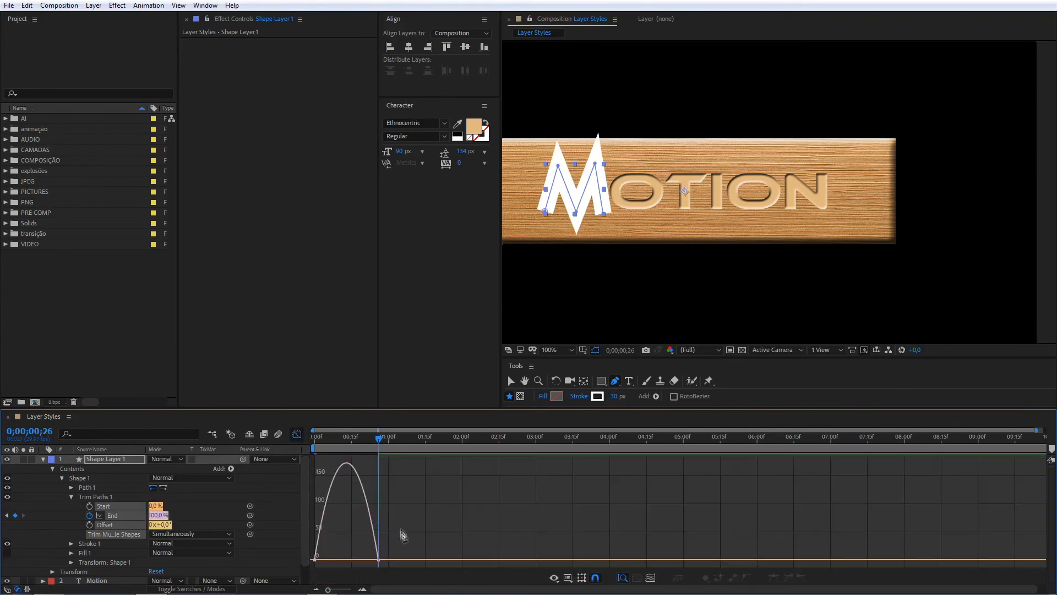
pyautogui.press('Delete')
pyautogui.press('v')
pyautogui.click(371, 557)
pyautogui.moveTo(368, 560)
pyautogui.mouseDown()
pyautogui.moveTo(336, 567)
pyautogui.moveTo(354, 560)
pyautogui.moveTo(343, 560)
pyautogui.mouseUp()
pyautogui.hotkey('ctrl', 'z')
pyautogui.press('Home')
pyautogui.press('space')
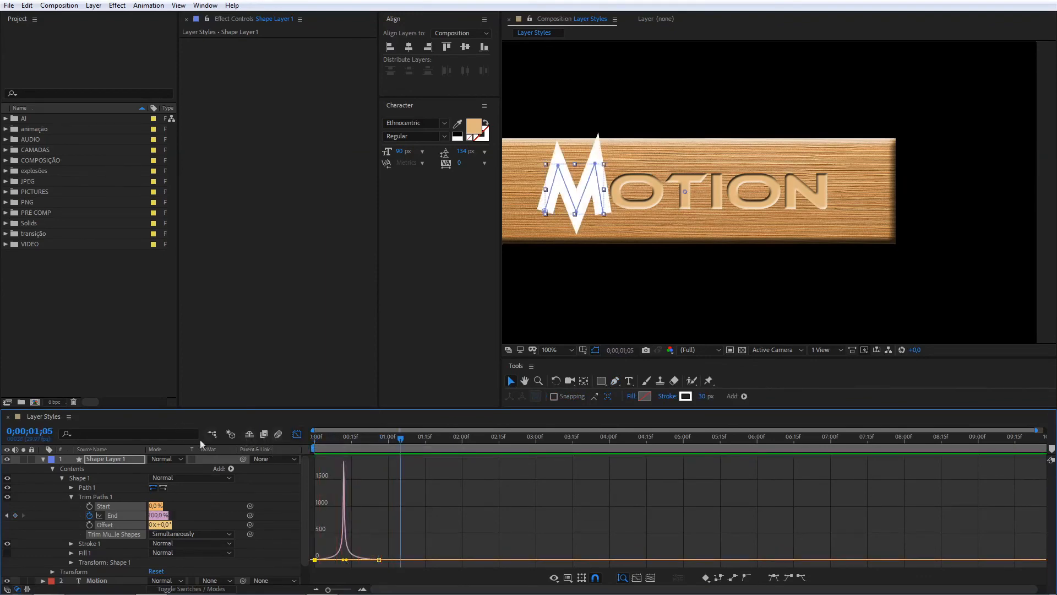
# Collapse Shape Layer 1 and set the Motion layer's track matte to Alpha Matte "Shape Layer 1"
pyautogui.click(297, 434)
pyautogui.click(43, 459)
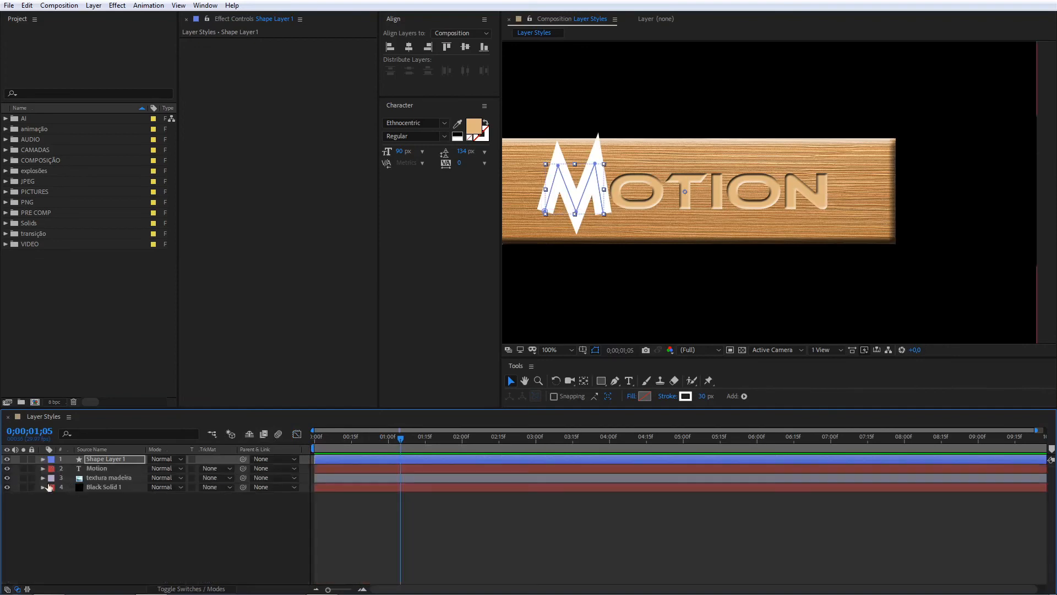
pyautogui.click(215, 468)
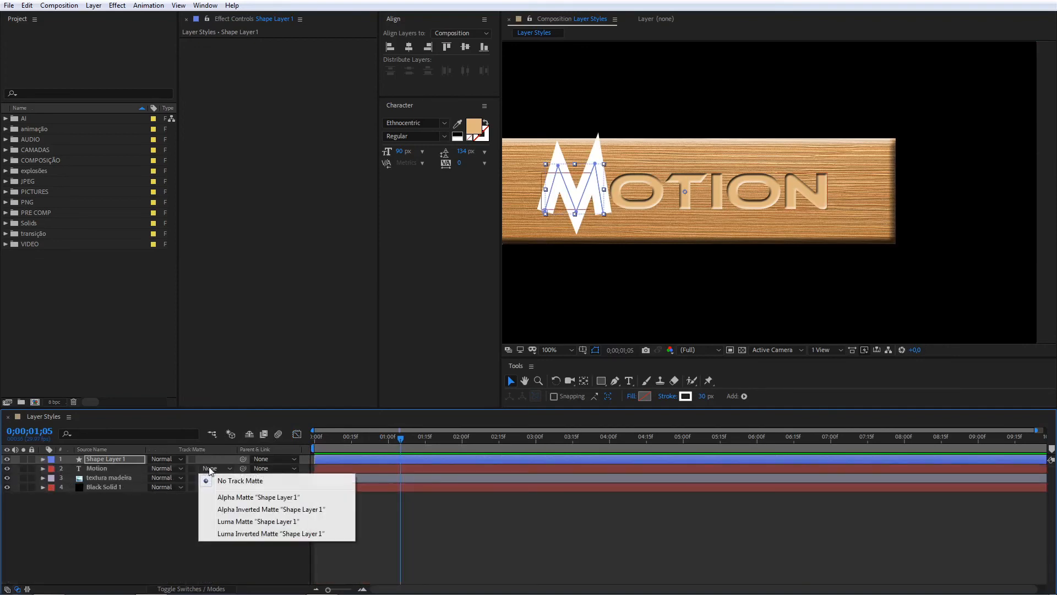
pyautogui.click(230, 497)
pyautogui.click(242, 562)
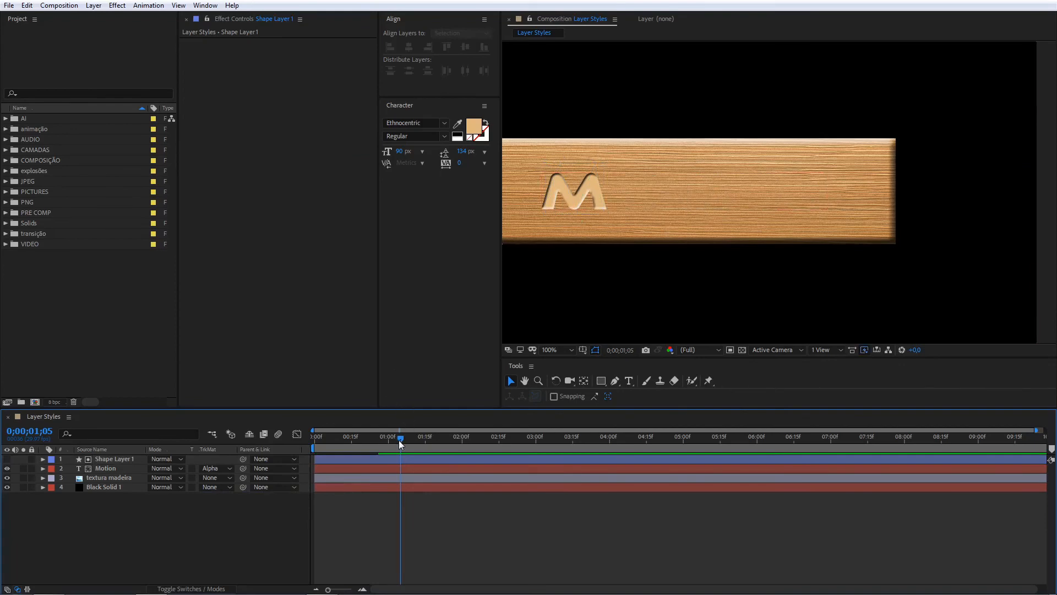
pyautogui.moveTo(397, 441); pyautogui.dragTo(408, 443)
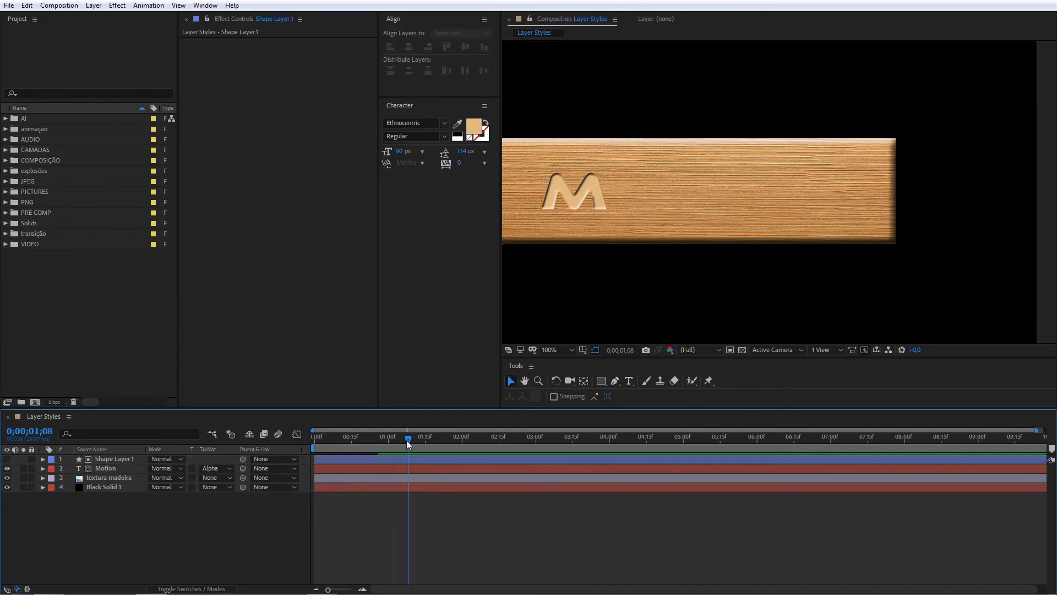
# Extend the M path's last point further below the letter and shift its second peak slightly left and up
pyautogui.click(118, 461)
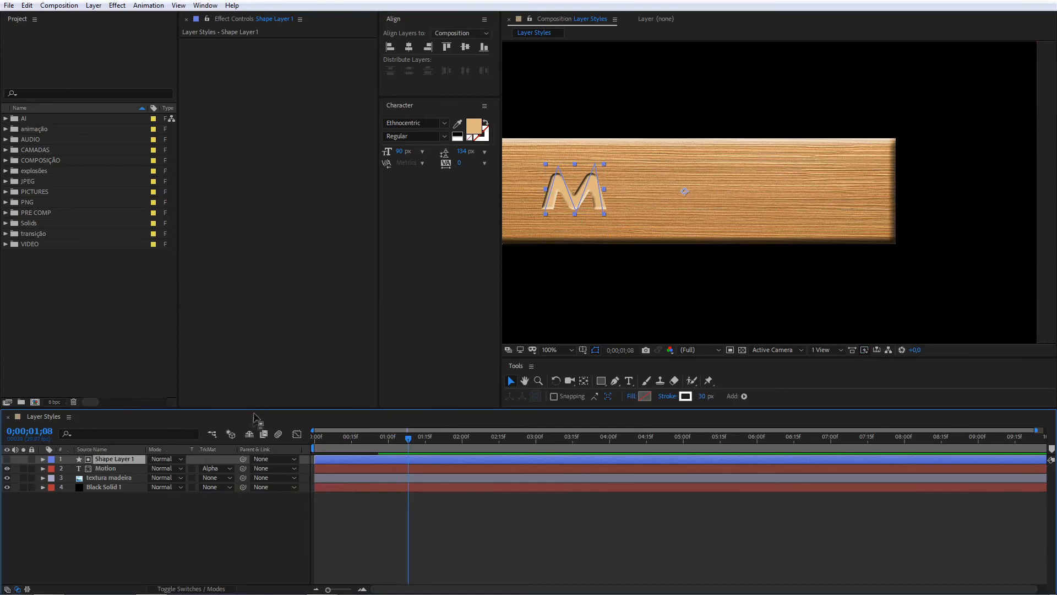
pyautogui.press('g')
pyautogui.press('.')
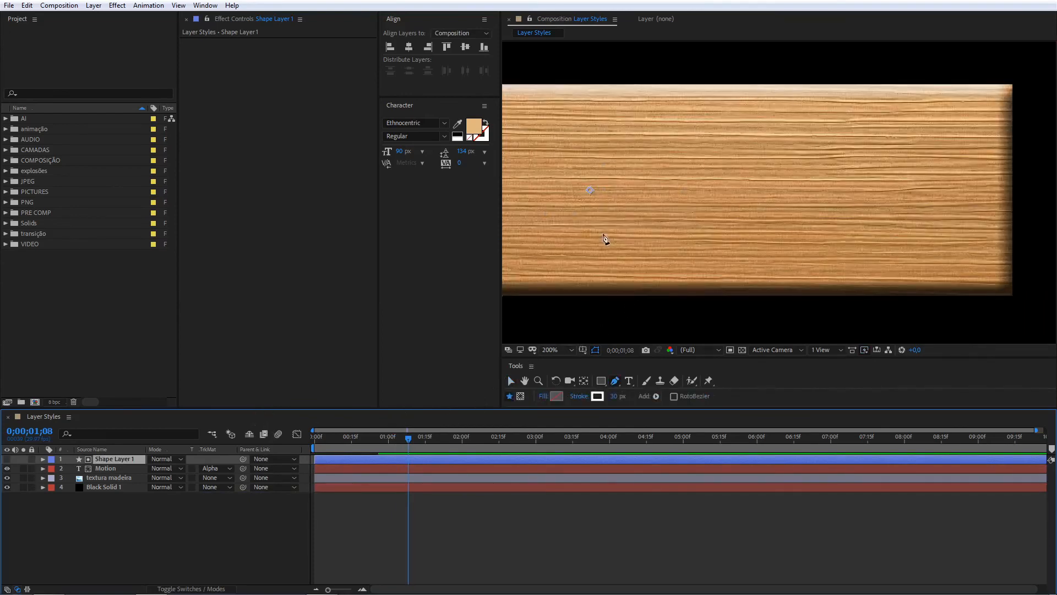
pyautogui.moveTo(562, 224); pyautogui.dragTo(769, 220)
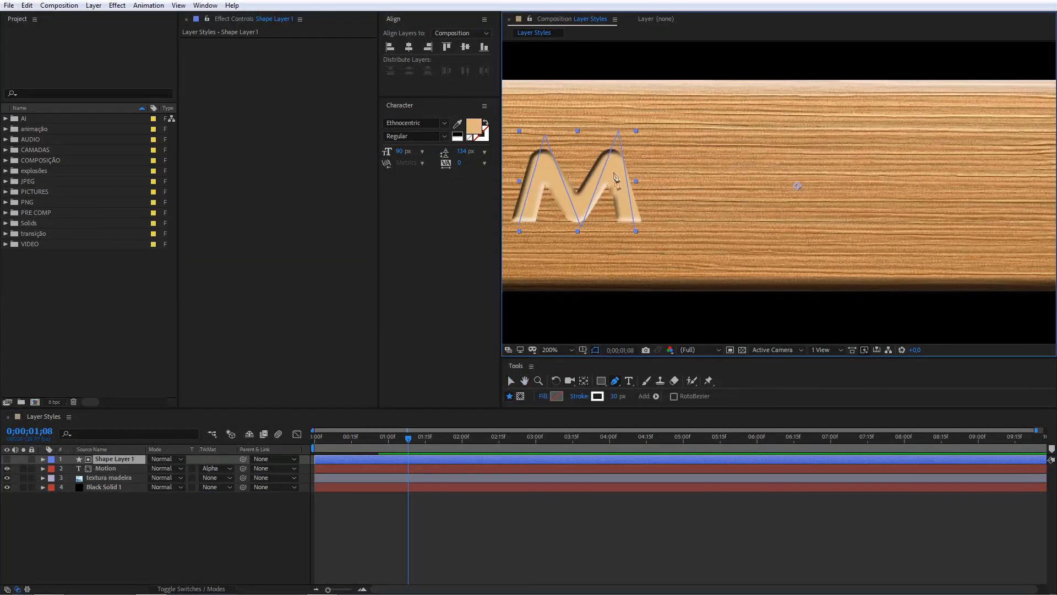
pyautogui.moveTo(635, 232)
pyautogui.mouseDown()
pyautogui.moveTo(620, 242)
pyautogui.moveTo(630, 243)
pyautogui.mouseUp()
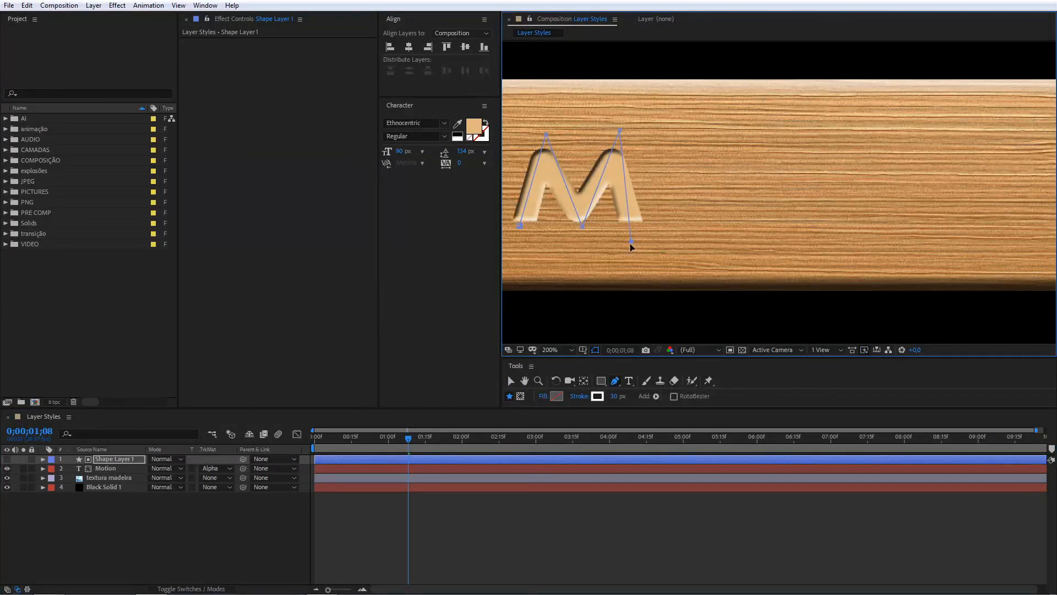
pyautogui.moveTo(619, 132); pyautogui.dragTo(613, 128)
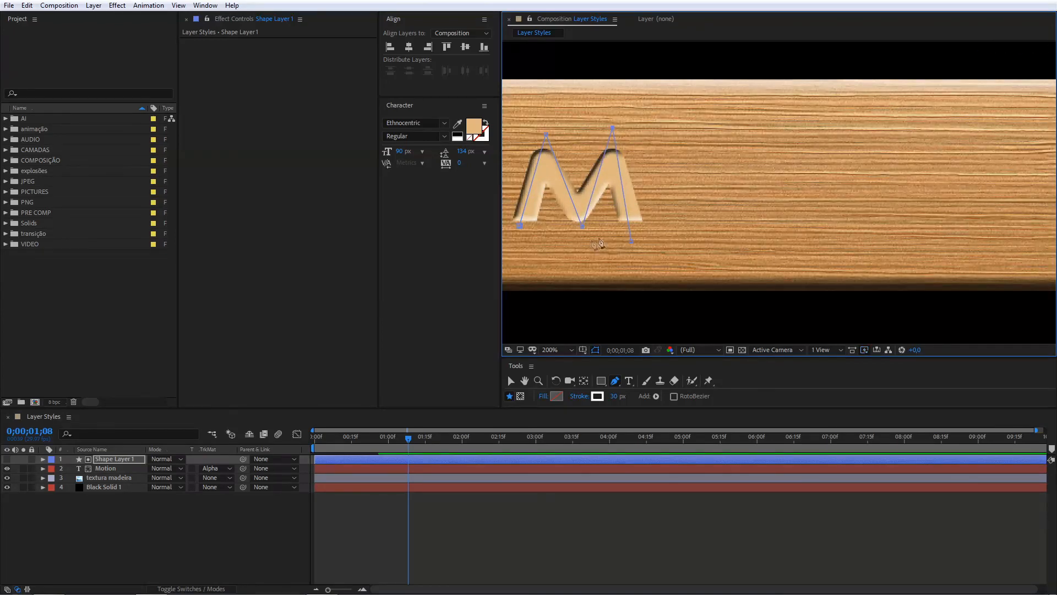
# Play and scrub the first second of the composition to review how the engraved M is revealed
pyautogui.moveTo(410, 437); pyautogui.dragTo(283, 458)
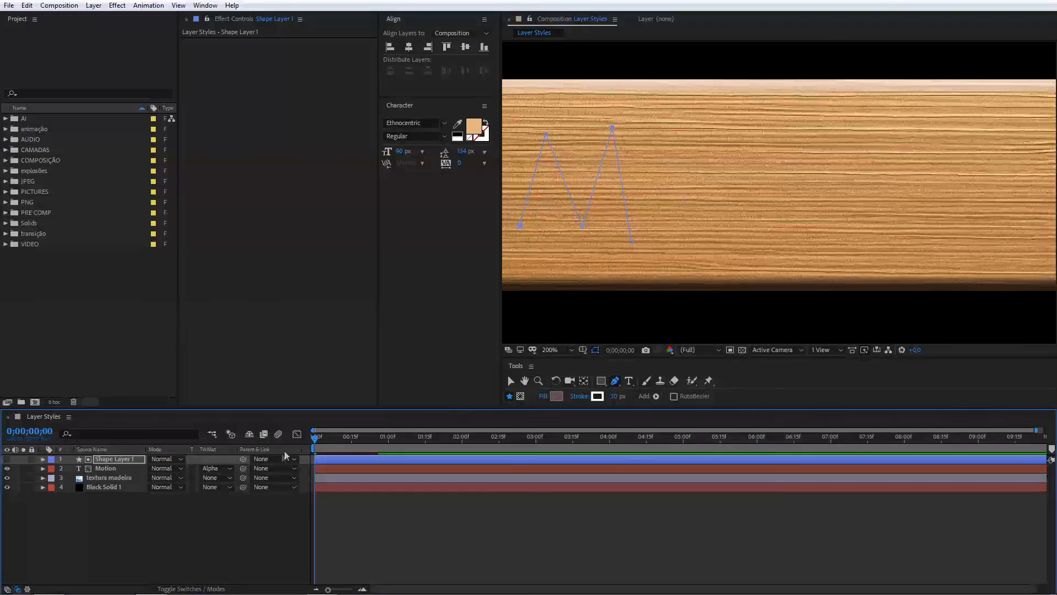
pyautogui.click(296, 435)
pyautogui.scroll(-2, 609, 196)
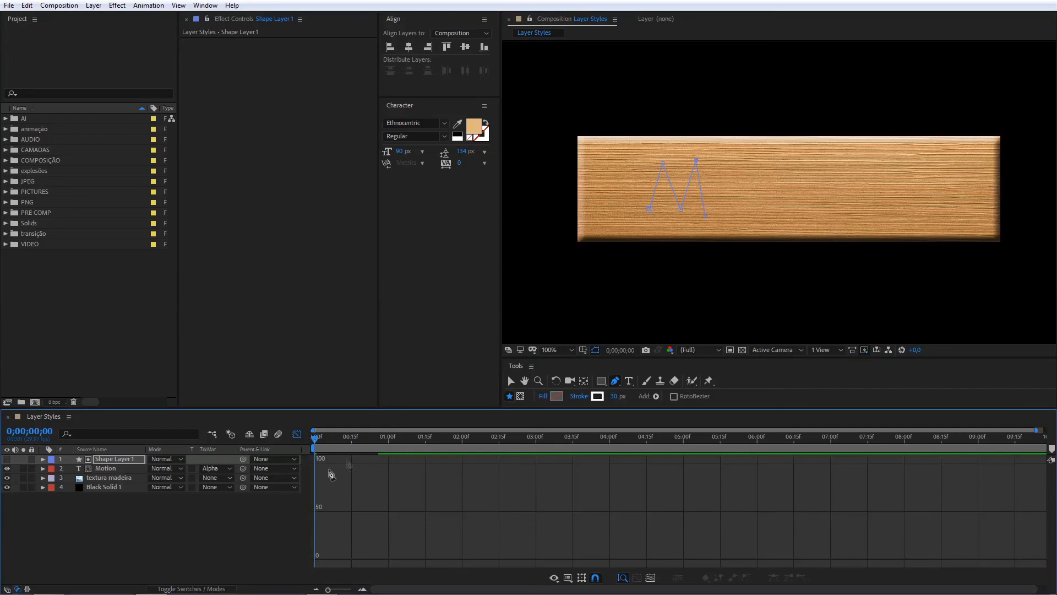
pyautogui.click(255, 550)
pyautogui.press('space')
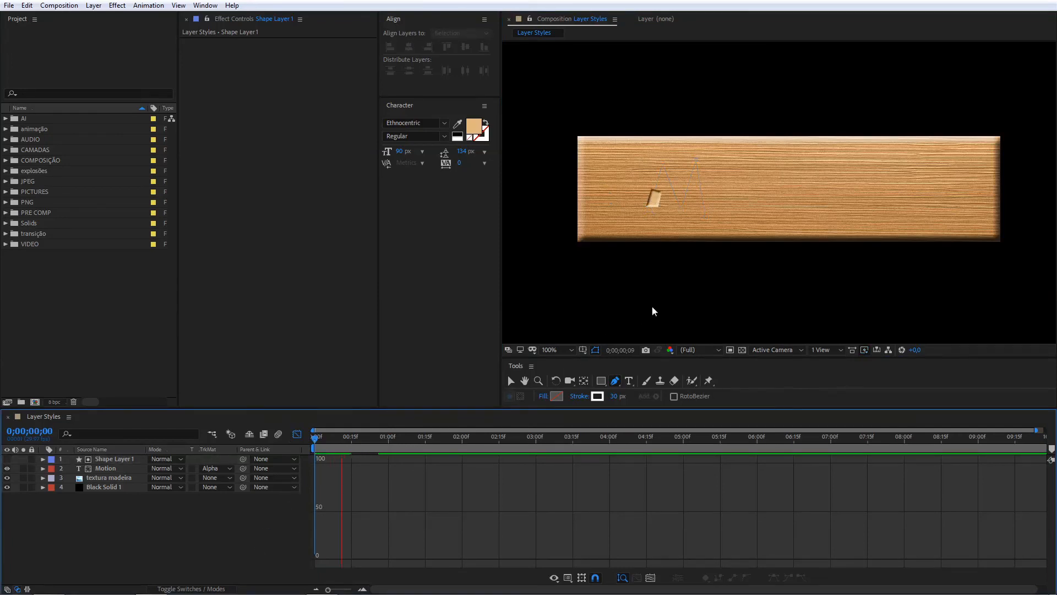
pyautogui.press('space')
pyautogui.press('space')
pyautogui.click(390, 438)
pyautogui.click(381, 441)
pyautogui.press('Home')
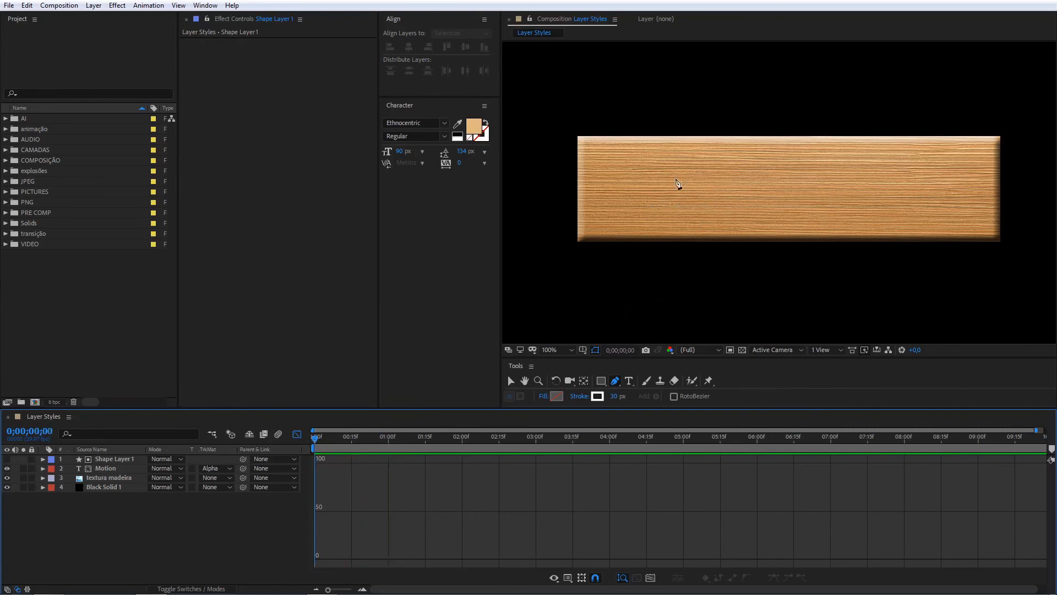
pyautogui.press('space')
pyautogui.press('space')
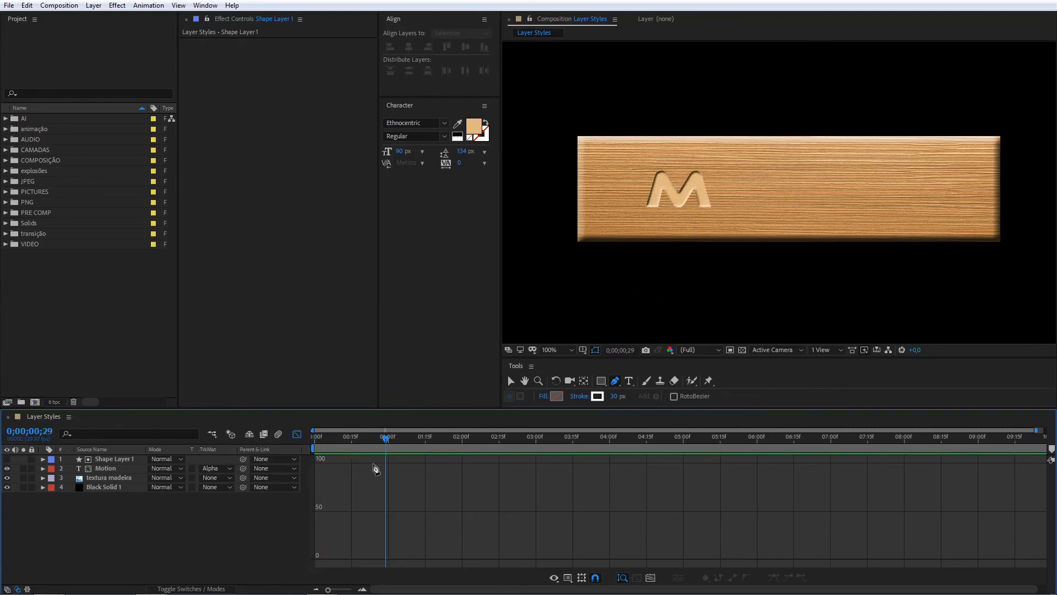
pyautogui.moveTo(394, 436); pyautogui.dragTo(307, 440)
pyautogui.click(297, 434)
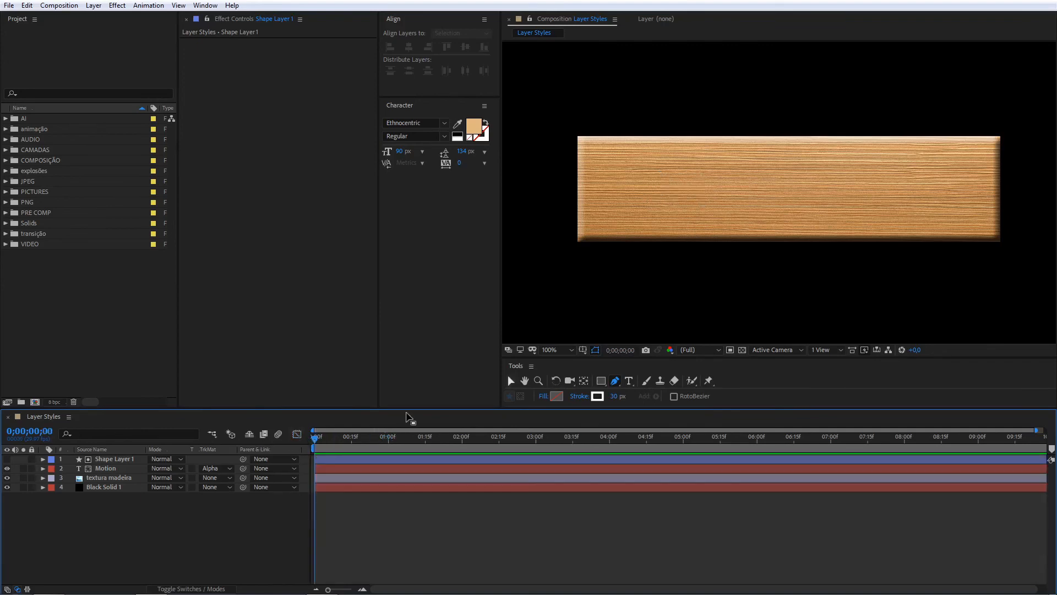
pyautogui.moveTo(313, 438); pyautogui.dragTo(367, 444)
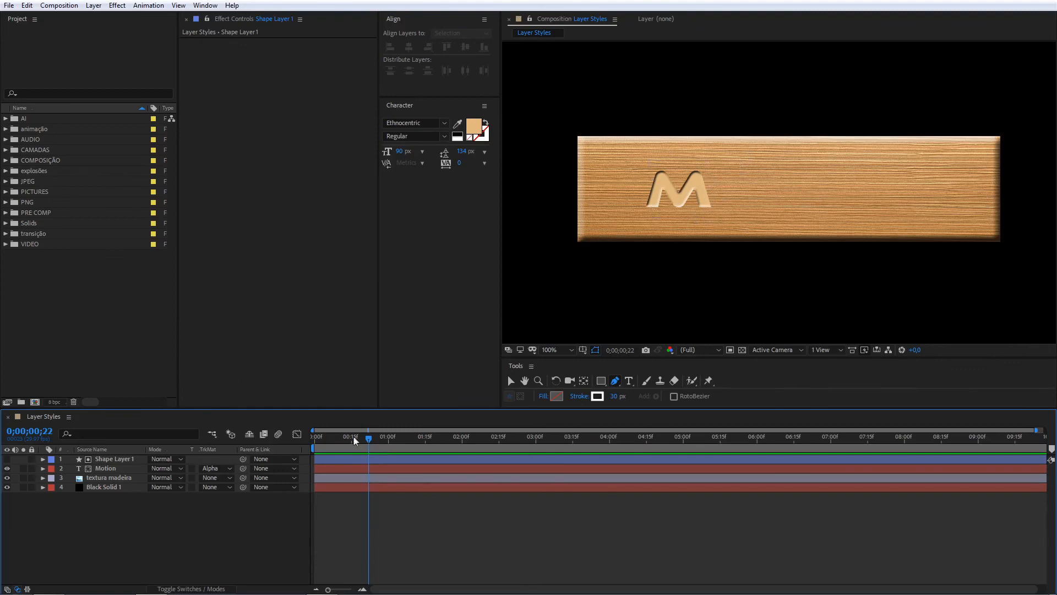
pyautogui.click(116, 6)
pyautogui.click(59, 528)
pyautogui.rightClick(127, 526)
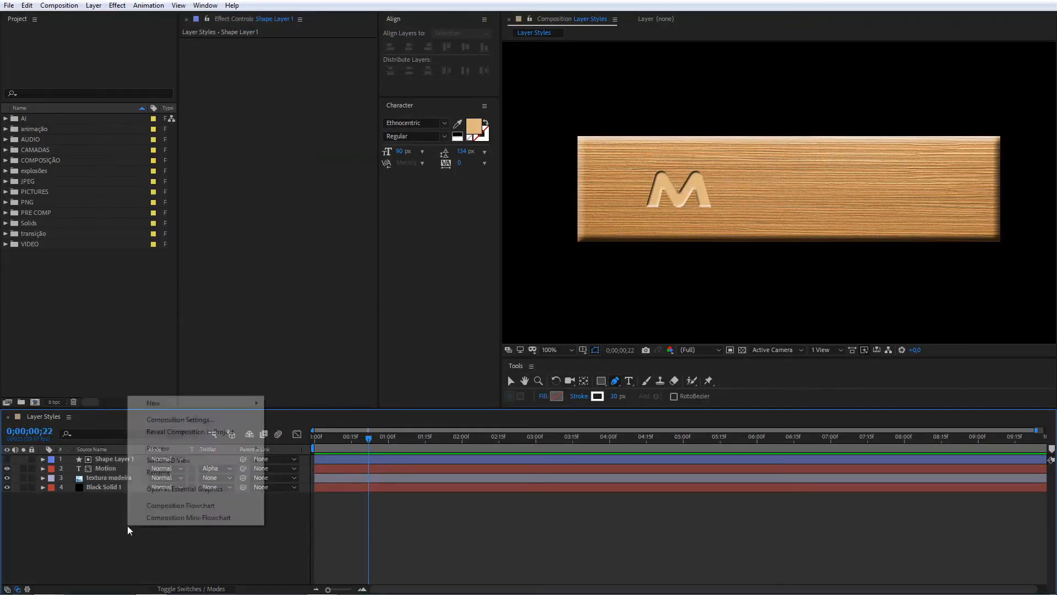
pyautogui.moveTo(169, 398)
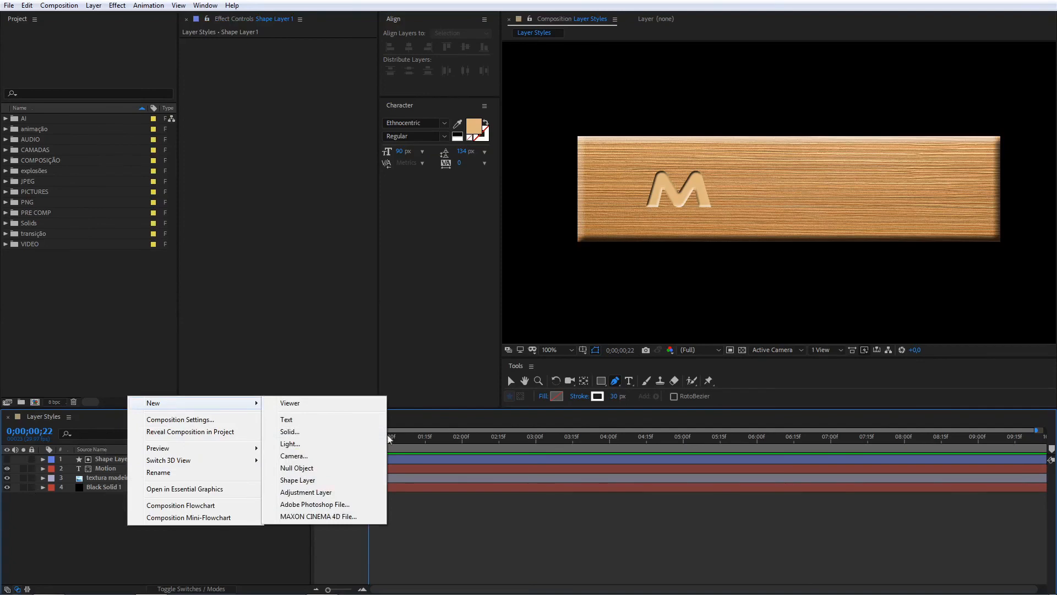
pyautogui.click(289, 431)
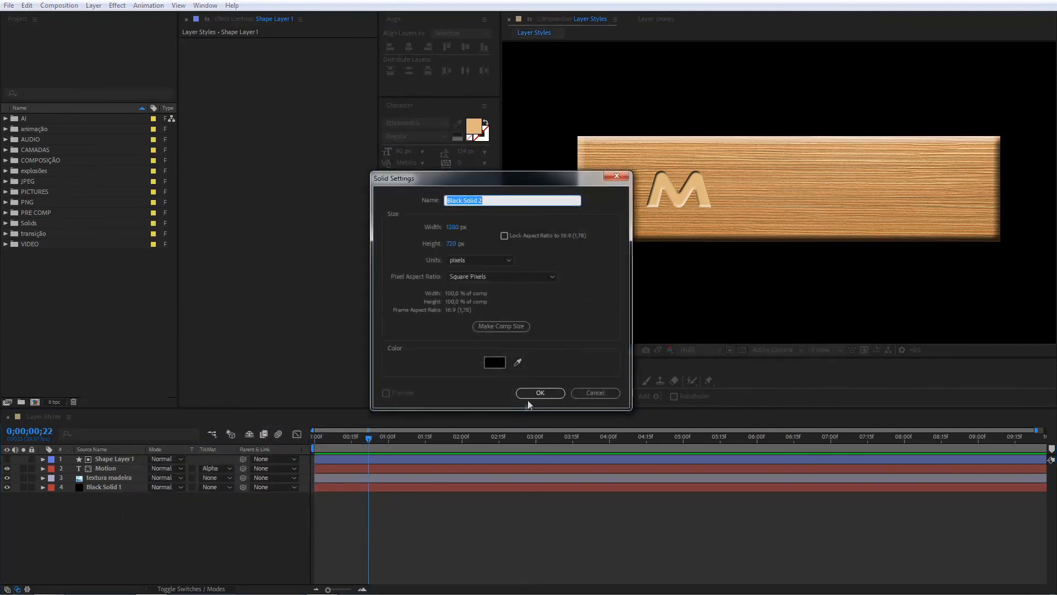
pyautogui.click(594, 394)
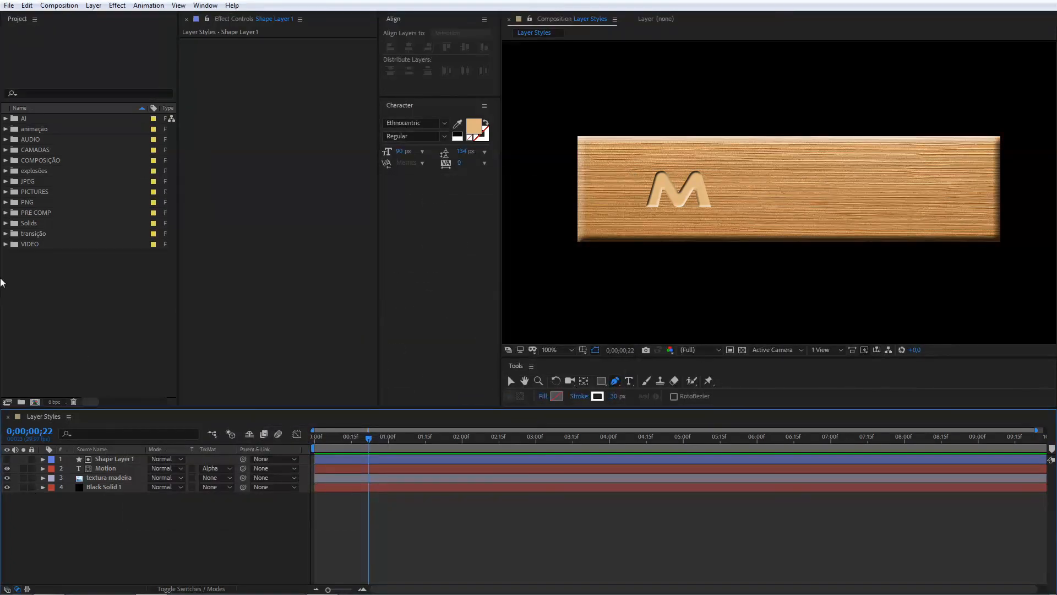
# Add the existing Black Solid 1 from the Solids folder as the lowest layer of the composition
pyautogui.click(6, 223)
pyautogui.scroll(-4, 31, 254)
pyautogui.moveTo(48, 203); pyautogui.dragTo(90, 498)
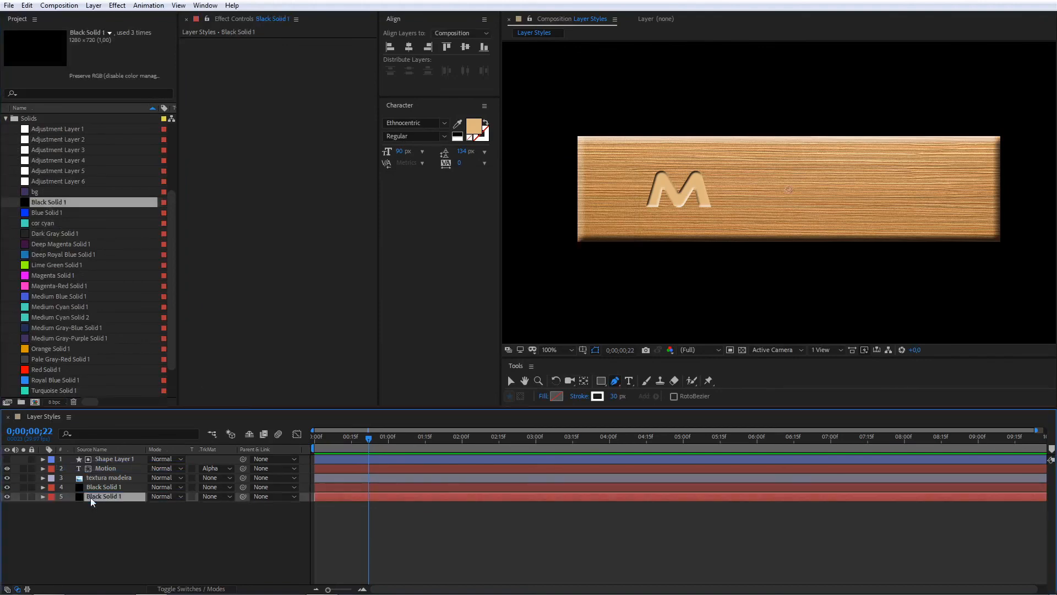
pyautogui.click(6, 119)
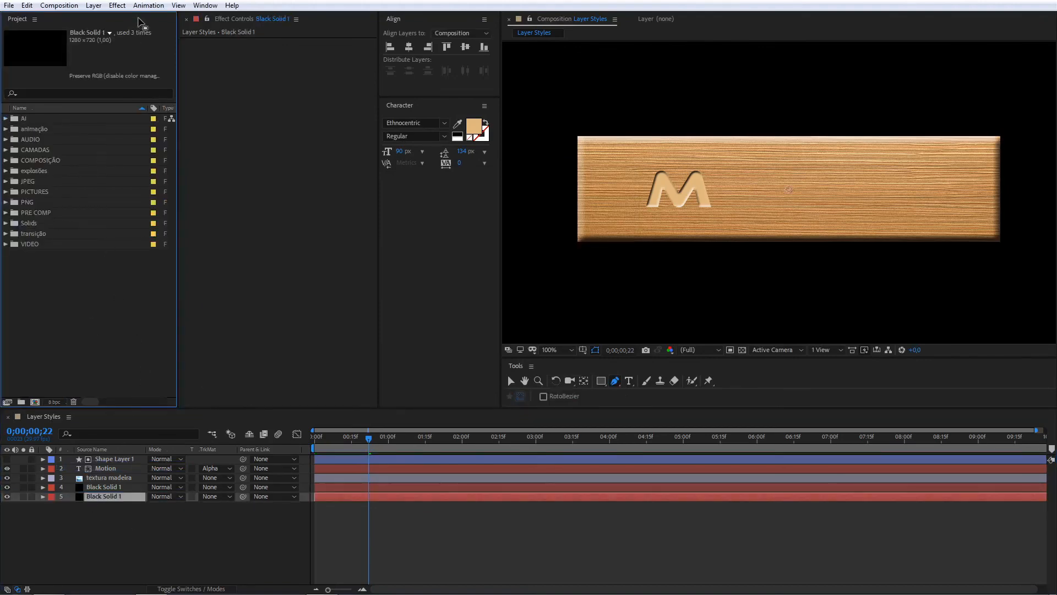
# Apply the Generate effect Beam to the newly added Black Solid 1 and move that layer above Shape Layer 1
pyautogui.click(117, 5)
pyautogui.click(87, 493)
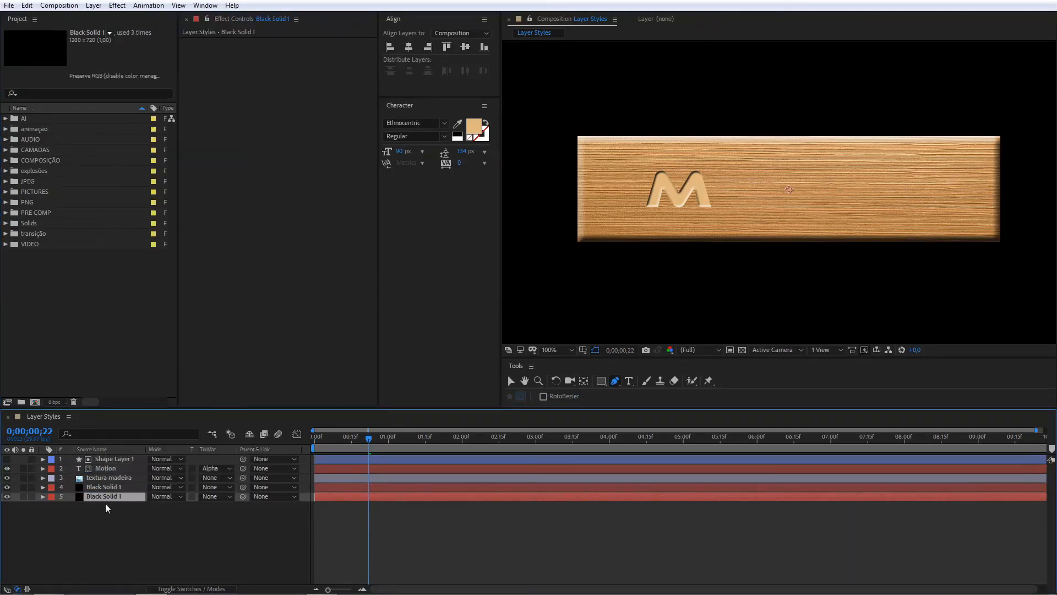
pyautogui.click(118, 6)
pyautogui.moveTo(151, 158)
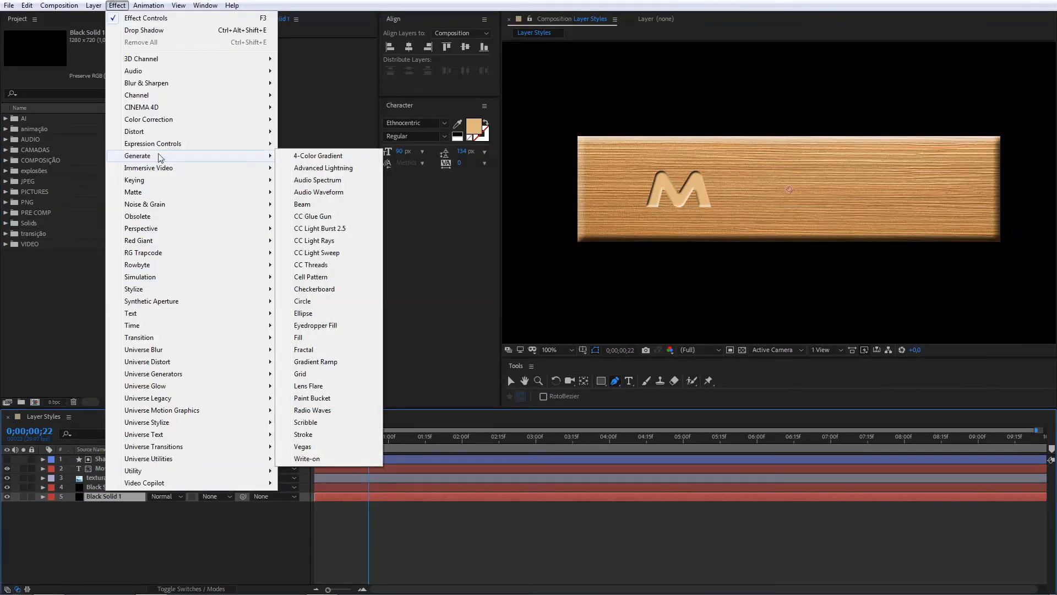
pyautogui.click(300, 205)
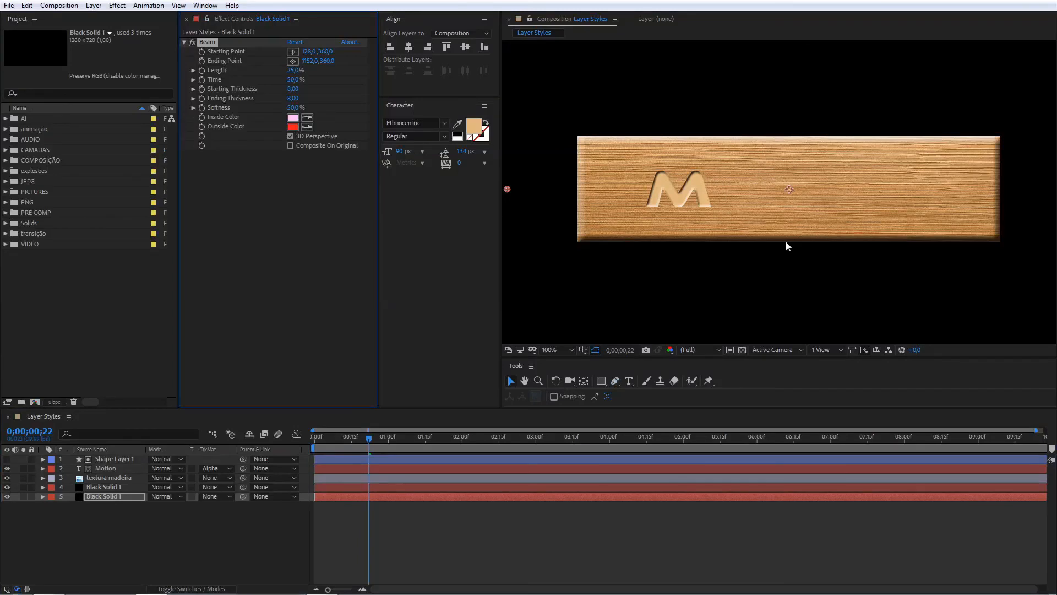
pyautogui.scroll(-2, 785, 241)
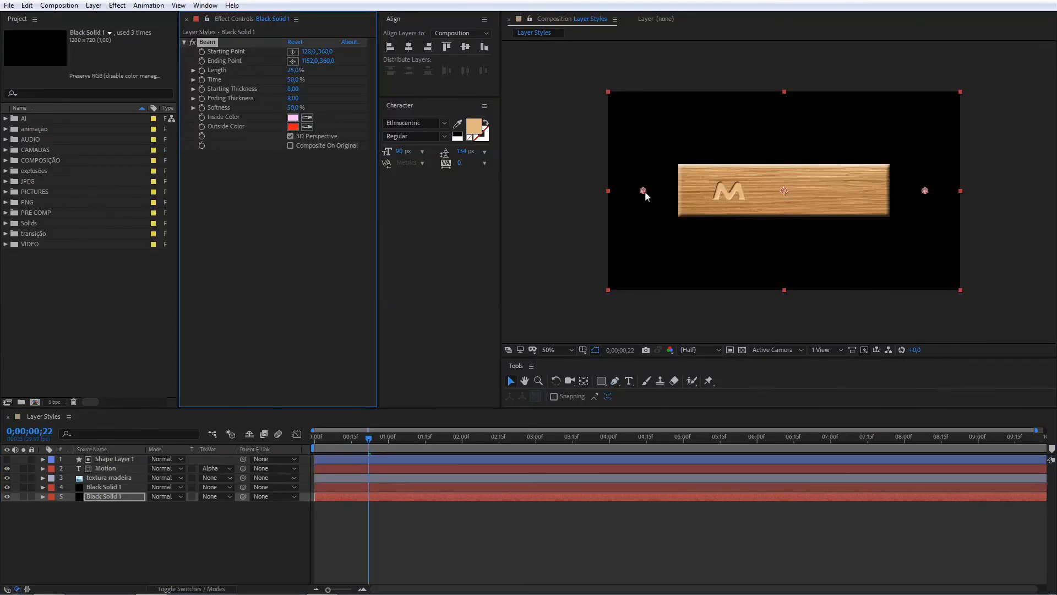
pyautogui.moveTo(108, 496); pyautogui.dragTo(110, 458)
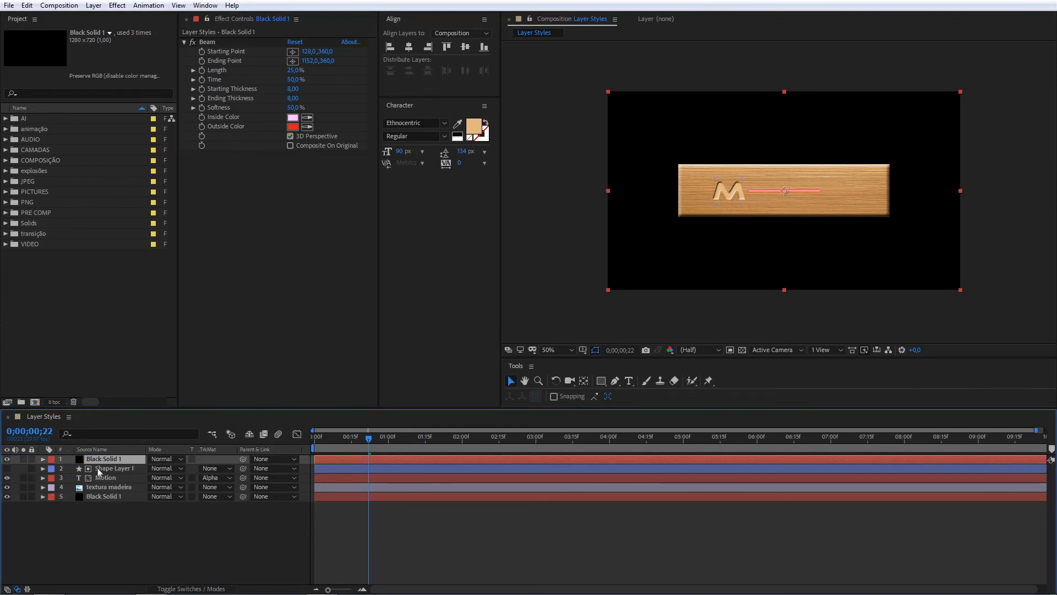
# Set the Beam's length to 100%, start it at 396, 384 on the M's lower edge and end it just above the composition
pyautogui.moveTo(295, 70); pyautogui.dragTo(396, 68)
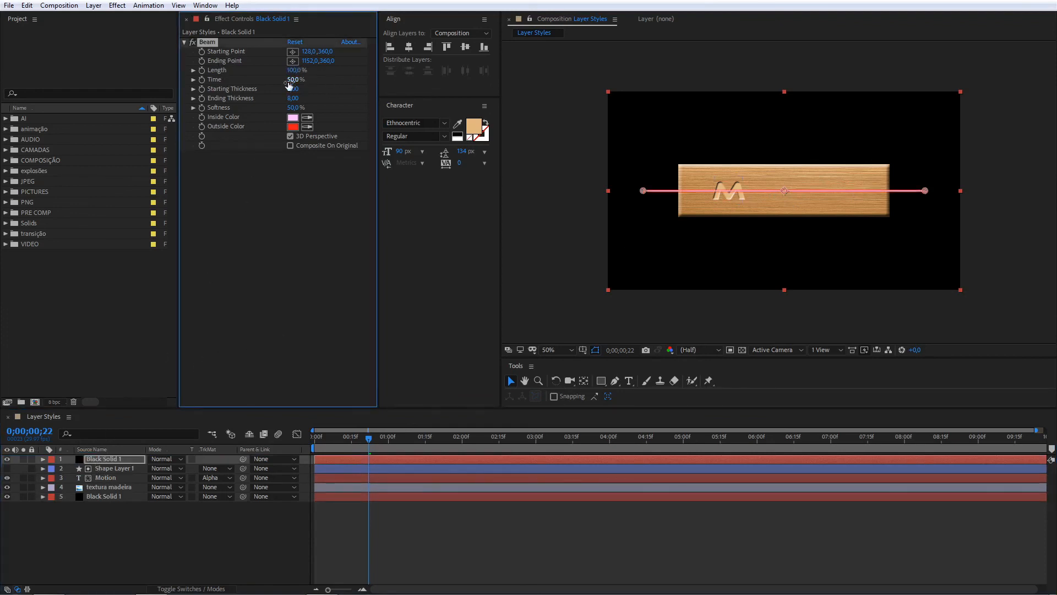
pyautogui.moveTo(643, 191); pyautogui.dragTo(715, 194)
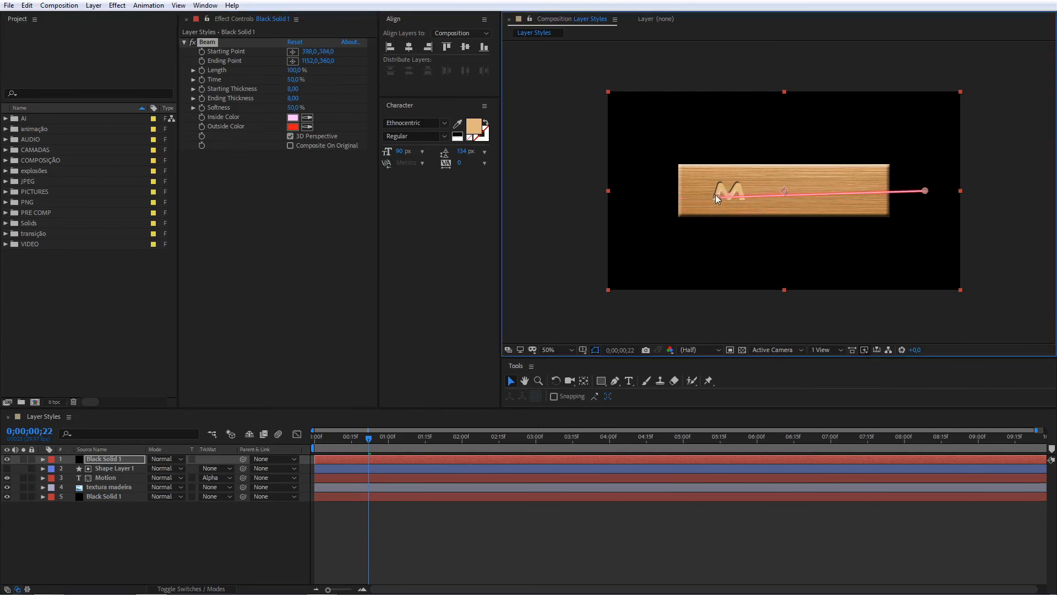
pyautogui.moveTo(920, 187); pyautogui.dragTo(933, 193)
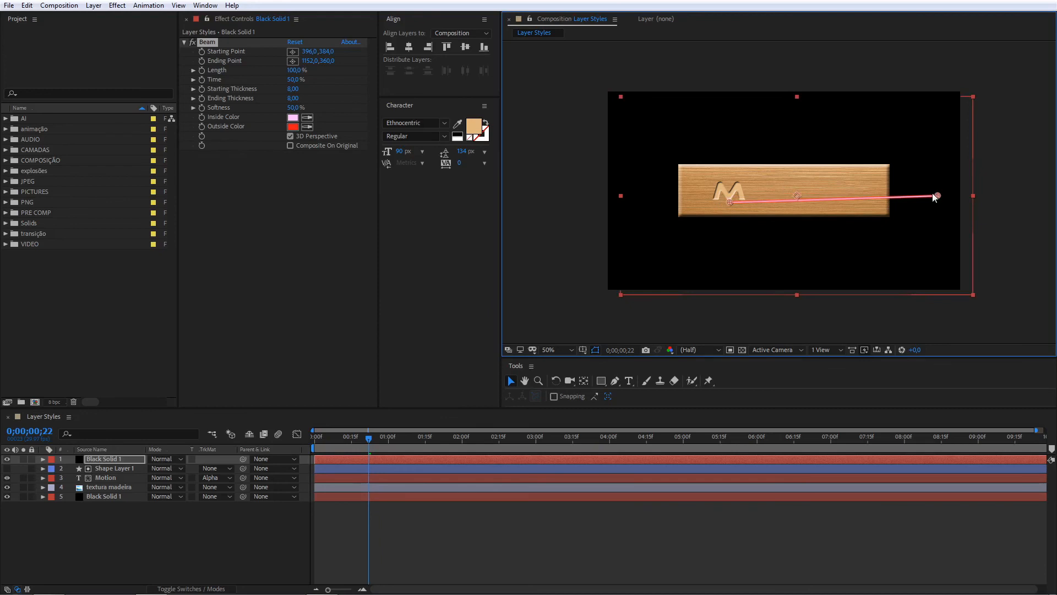
pyautogui.hotkey('ctrl', 'z')
pyautogui.moveTo(925, 190); pyautogui.dragTo(797, 86)
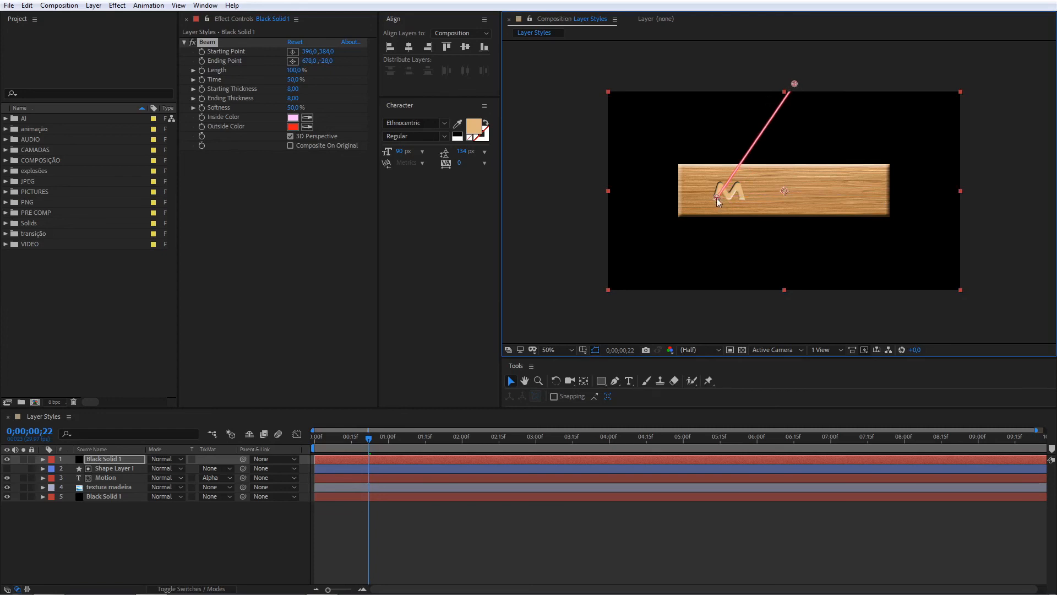
# Set the Beam's starting thickness to about 29.1 and its inside color to a medium blue
pyautogui.moveTo(291, 89); pyautogui.dragTo(407, 91)
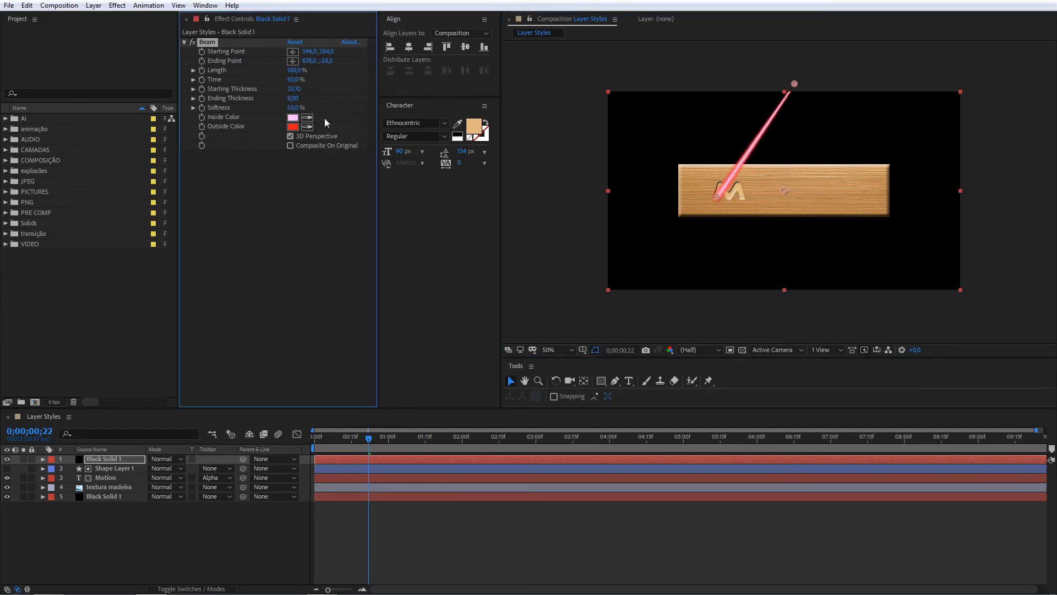
pyautogui.click(292, 117)
pyautogui.moveTo(343, 327); pyautogui.dragTo(342, 285)
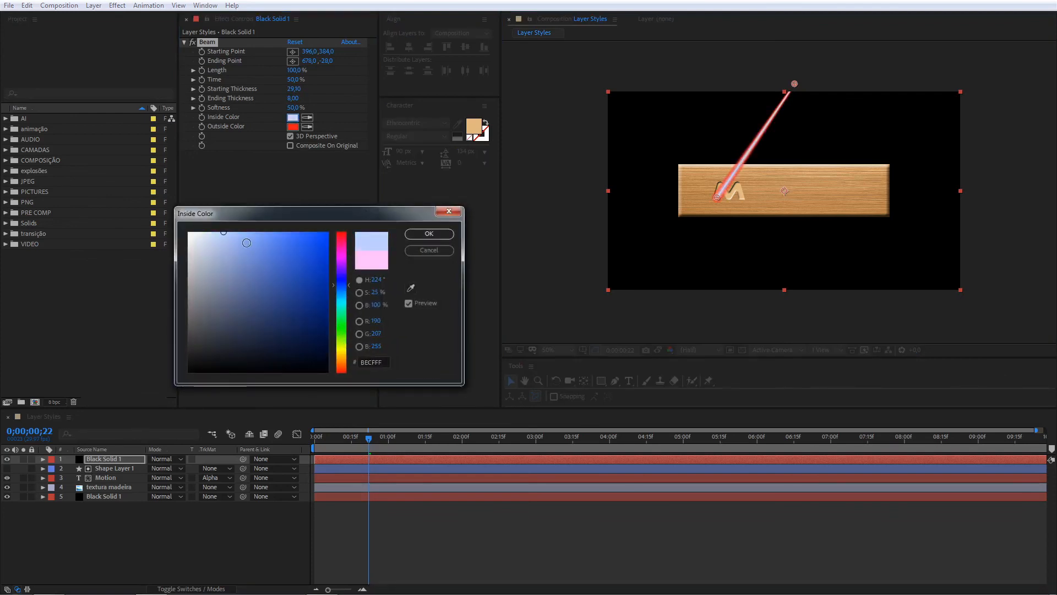
pyautogui.moveTo(247, 243); pyautogui.dragTo(263, 229)
pyautogui.click(429, 233)
# Set the Beam's outside color to the gray ABABAB
pyautogui.click(292, 126)
pyautogui.click(324, 313)
pyautogui.moveTo(323, 314); pyautogui.dragTo(60, 173)
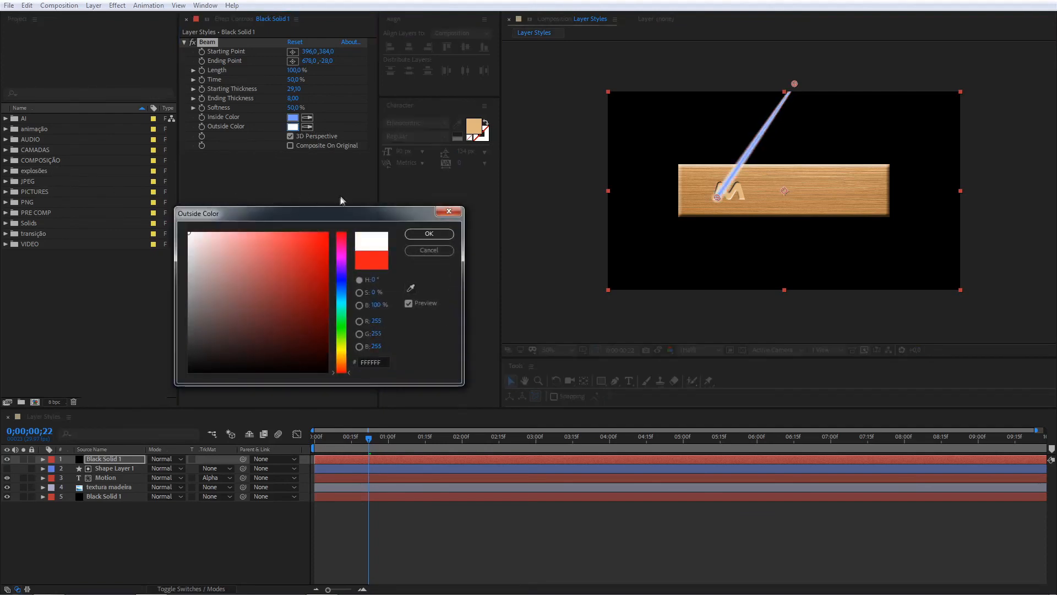
pyautogui.moveTo(193, 341)
pyautogui.mouseDown()
pyautogui.moveTo(155, 390)
pyautogui.moveTo(187, 278)
pyautogui.mouseUp()
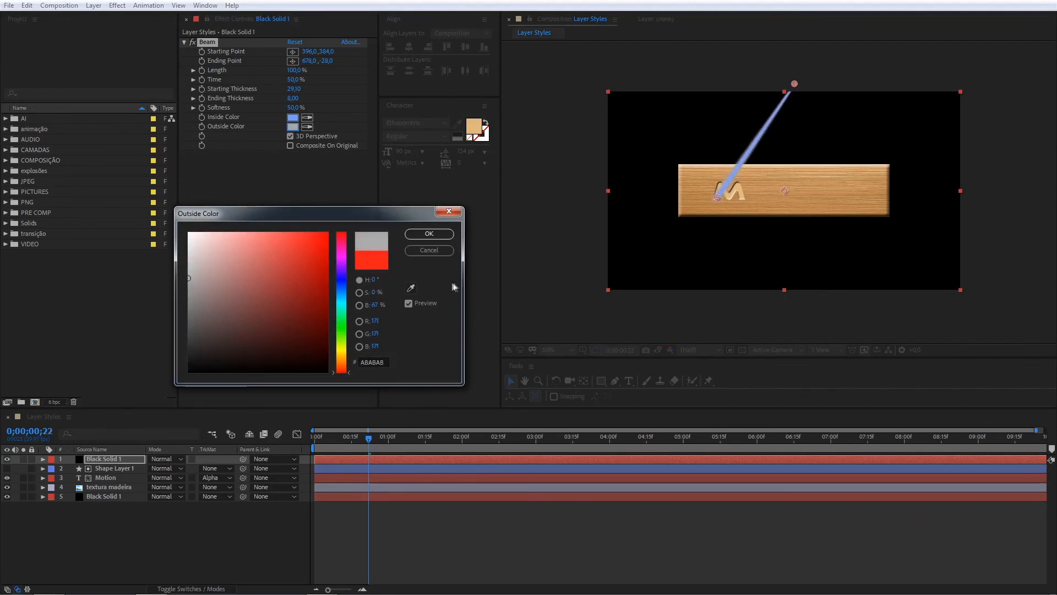
pyautogui.click(429, 234)
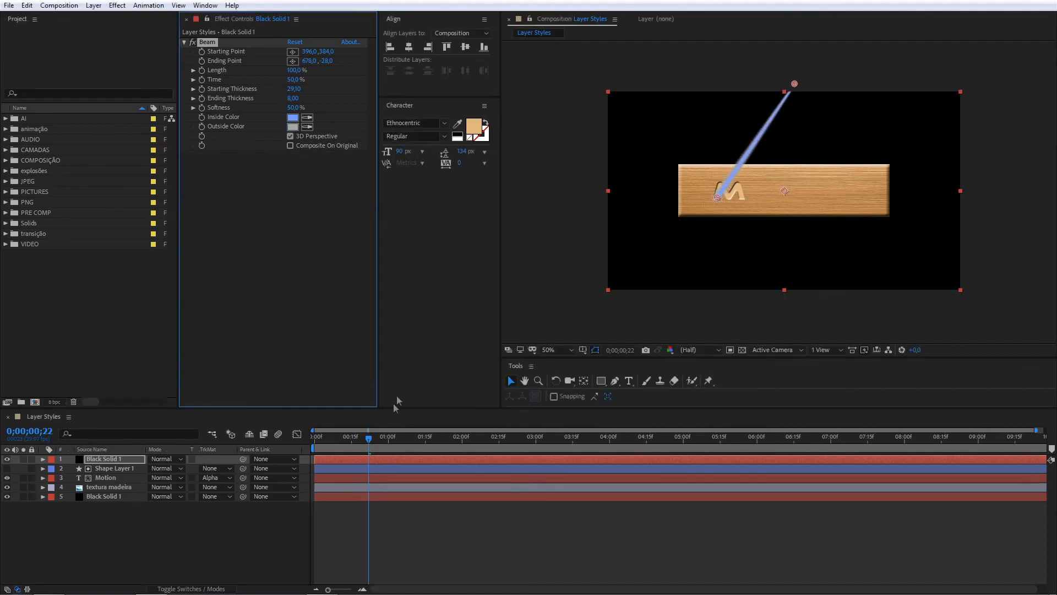
# Return to the first frame and try moving the Beam's starting point from the M's location toward the middle of the wooden plank
pyautogui.moveTo(368, 436); pyautogui.dragTo(313, 440)
pyautogui.moveTo(721, 198)
pyautogui.mouseDown()
pyautogui.moveTo(723, 188)
pyautogui.moveTo(734, 192)
pyautogui.moveTo(718, 199)
pyautogui.mouseUp()
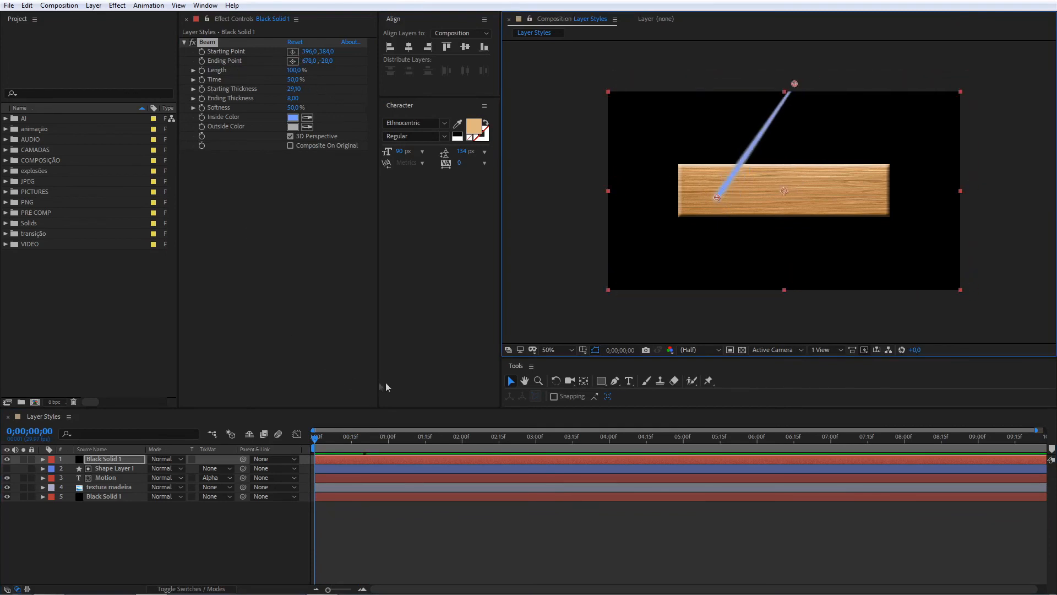
pyautogui.moveTo(719, 199); pyautogui.dragTo(784, 183)
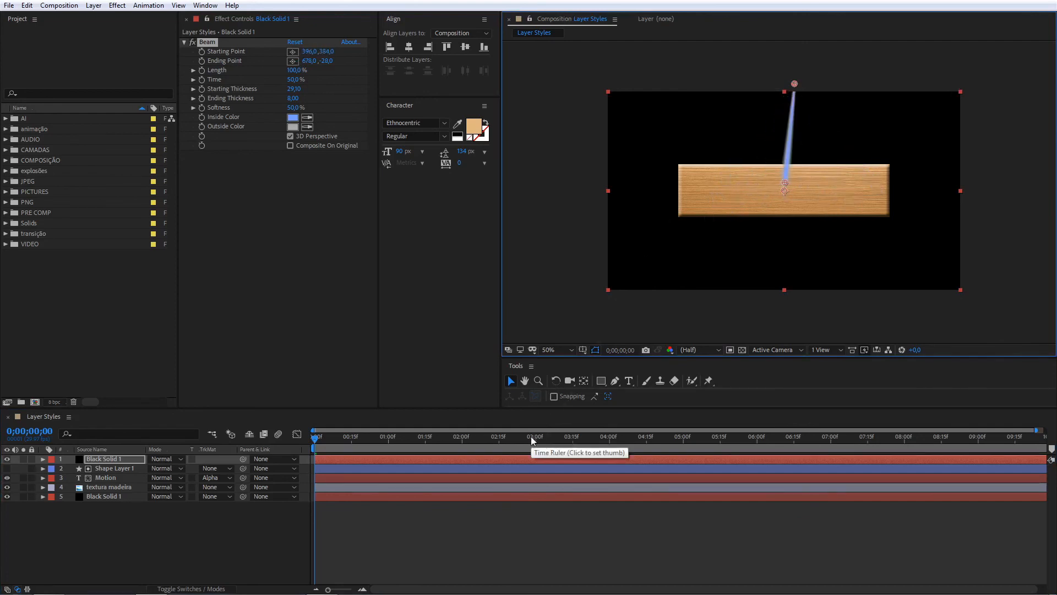
pyautogui.press('space')
# Undo all the Beam adjustments and remove the upper Black Solid 1 layer that carries the effect
pyautogui.hotkey('ctrl', 'z')
pyautogui.hotkey('ctrl', 'z')
pyautogui.hotkey('ctrl', 'z')
pyautogui.hotkey('ctrl', 'z')
pyautogui.hotkey('ctrl', 'z')
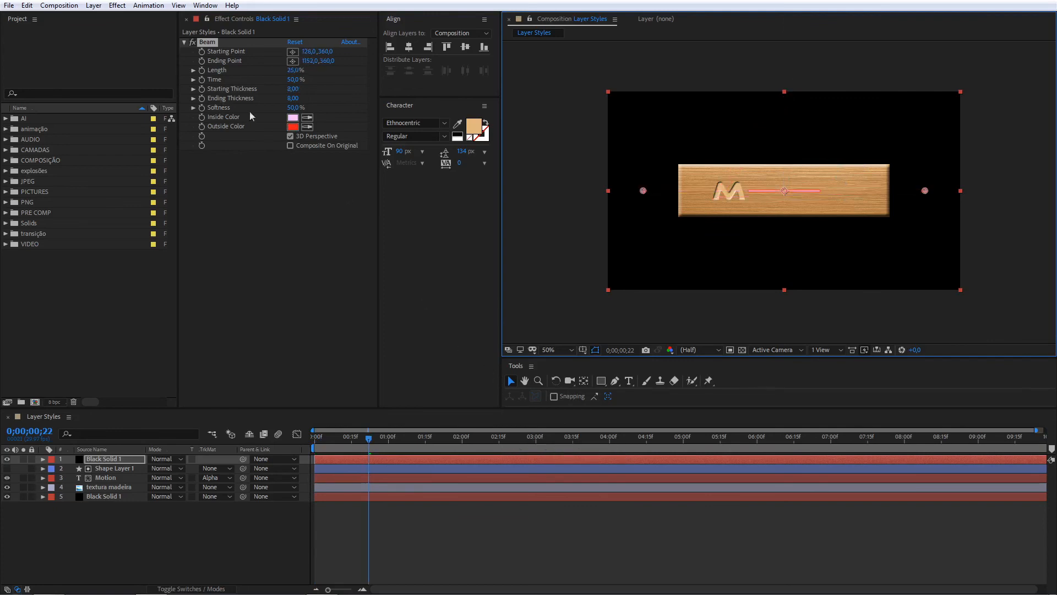
pyautogui.hotkey('ctrl', 'z')
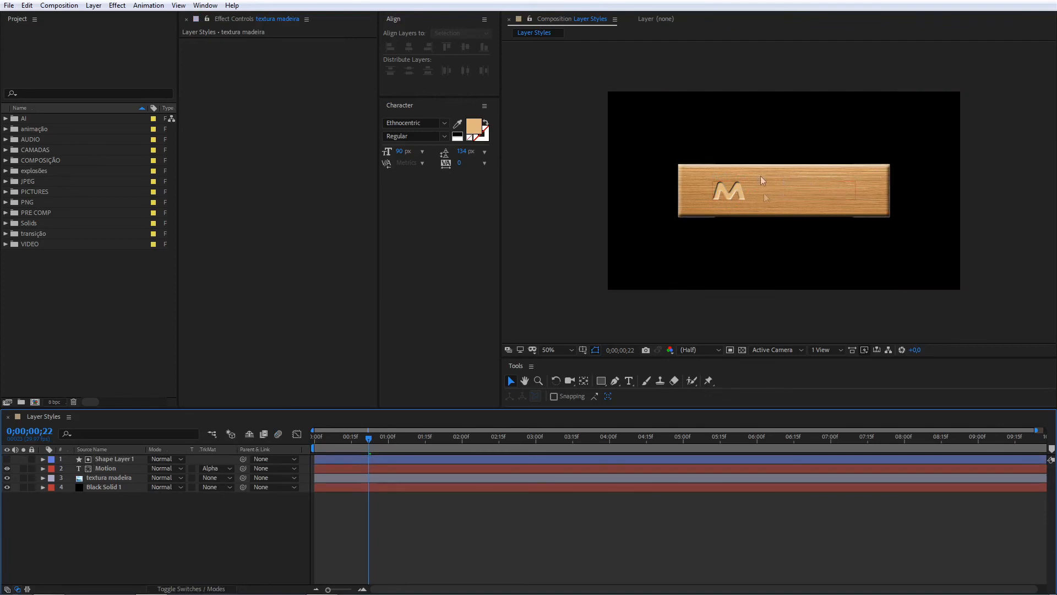
# Set the Motion layer's track matte to None and delete Shape Layer 1
pyautogui.click(204, 469)
pyautogui.click(223, 475)
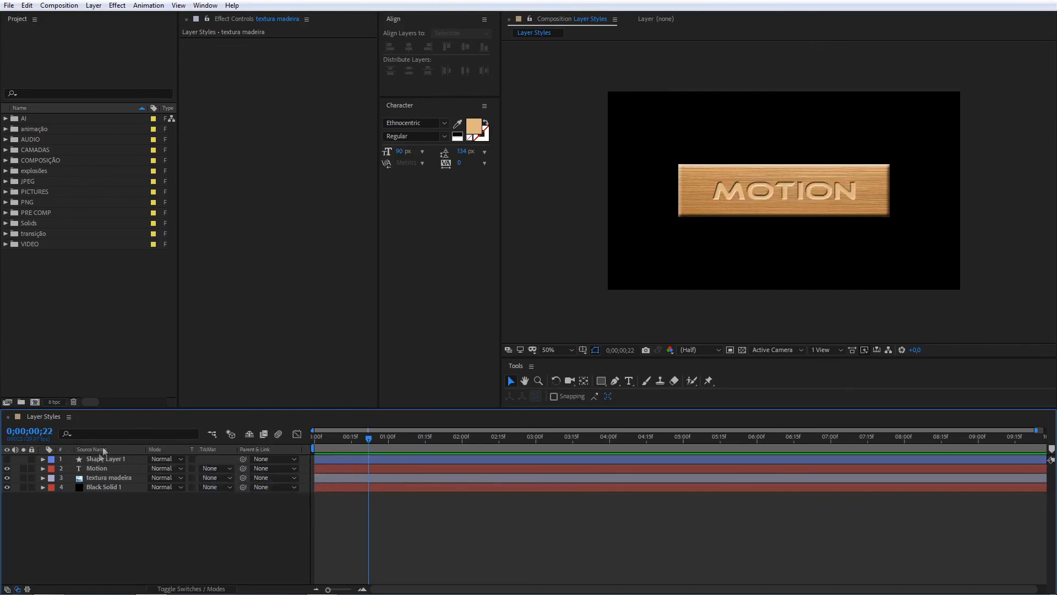
pyautogui.click(94, 459)
pyautogui.press('Delete')
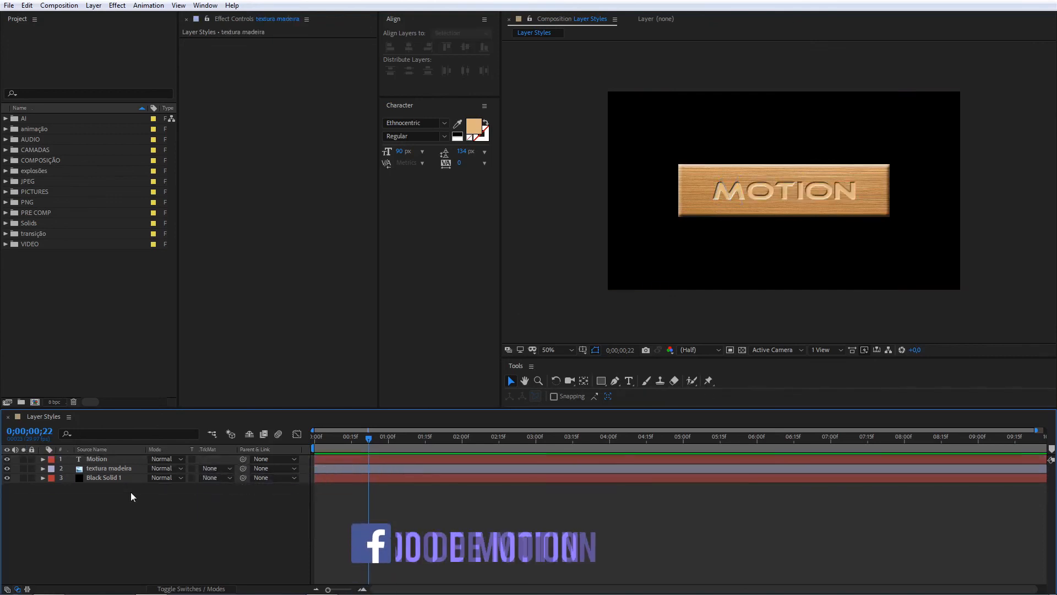